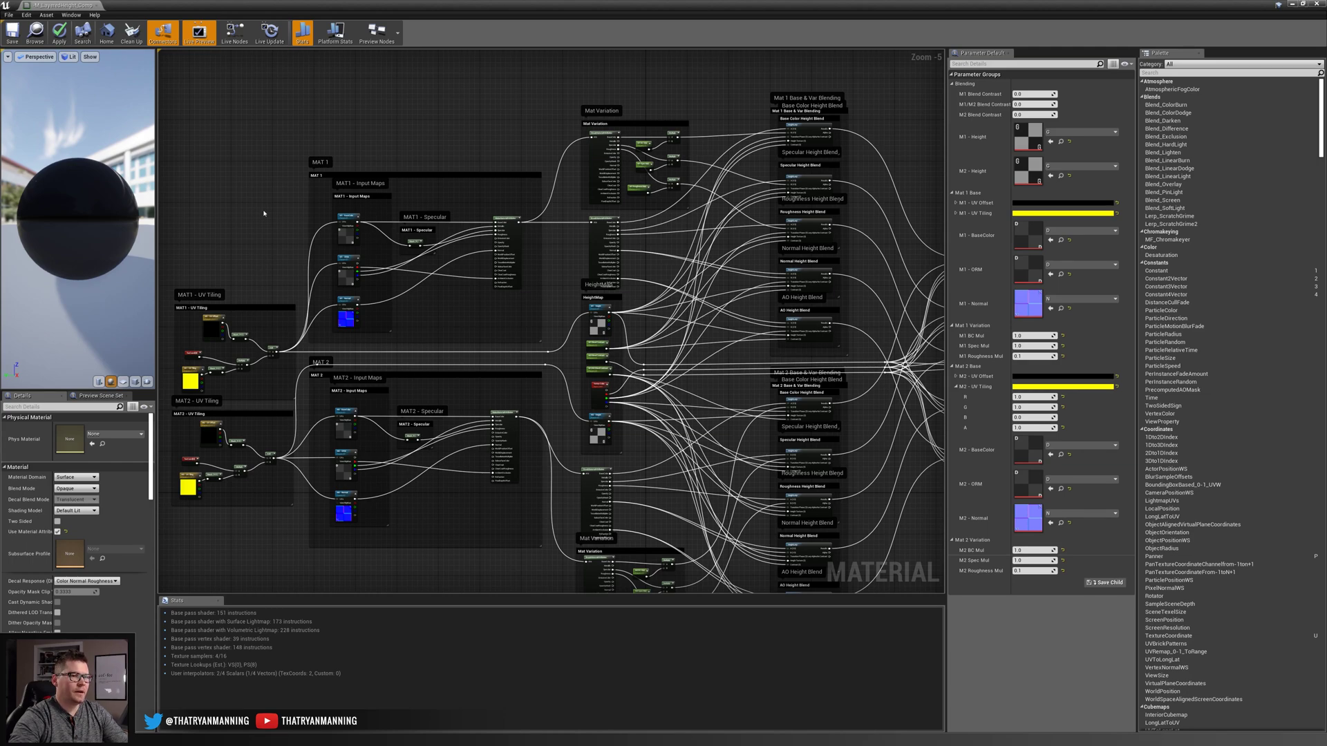
- Examine the overall material graph from the MAT 1 and MAT 2 inputs through to the blending groups
{"action": "scroll", "coordinate": [763, 361], "scroll_direction": "down", "scroll_amount": 1}
{"action": "right_click_drag", "start_coordinate": [762, 361], "coordinate": [644, 325]}
{"action": "scroll", "coordinate": [584, 337], "scroll_direction": "up", "scroll_amount": 1}
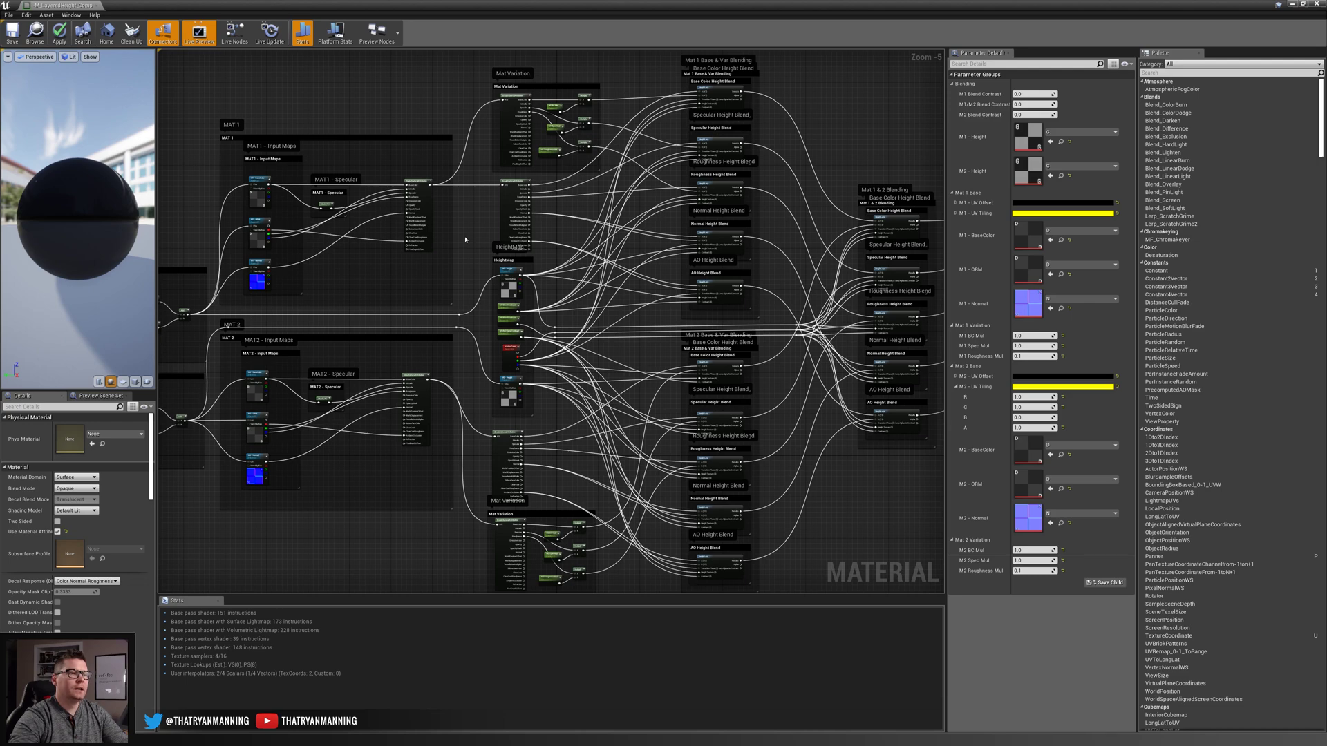
{"action": "right_click_drag", "start_coordinate": [465, 239], "coordinate": [485, 260]}
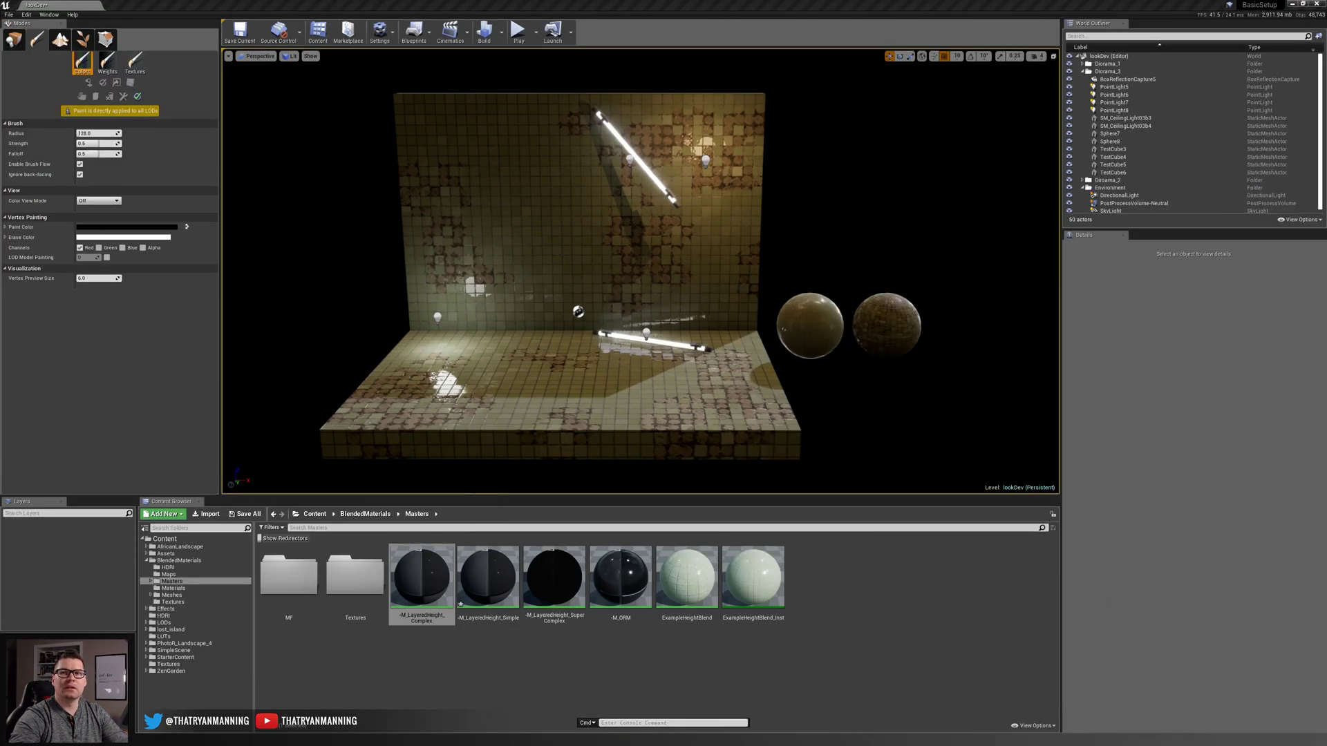
- Examine the blended tile material on the diorama's floor and back wall in the level viewport
{"action": "key", "text": "w"}
{"action": "right_click_drag", "start_coordinate": [568, 276], "coordinate": [456, 335]}
{"action": "right_click_drag", "start_coordinate": [598, 297], "coordinate": [488, 291]}
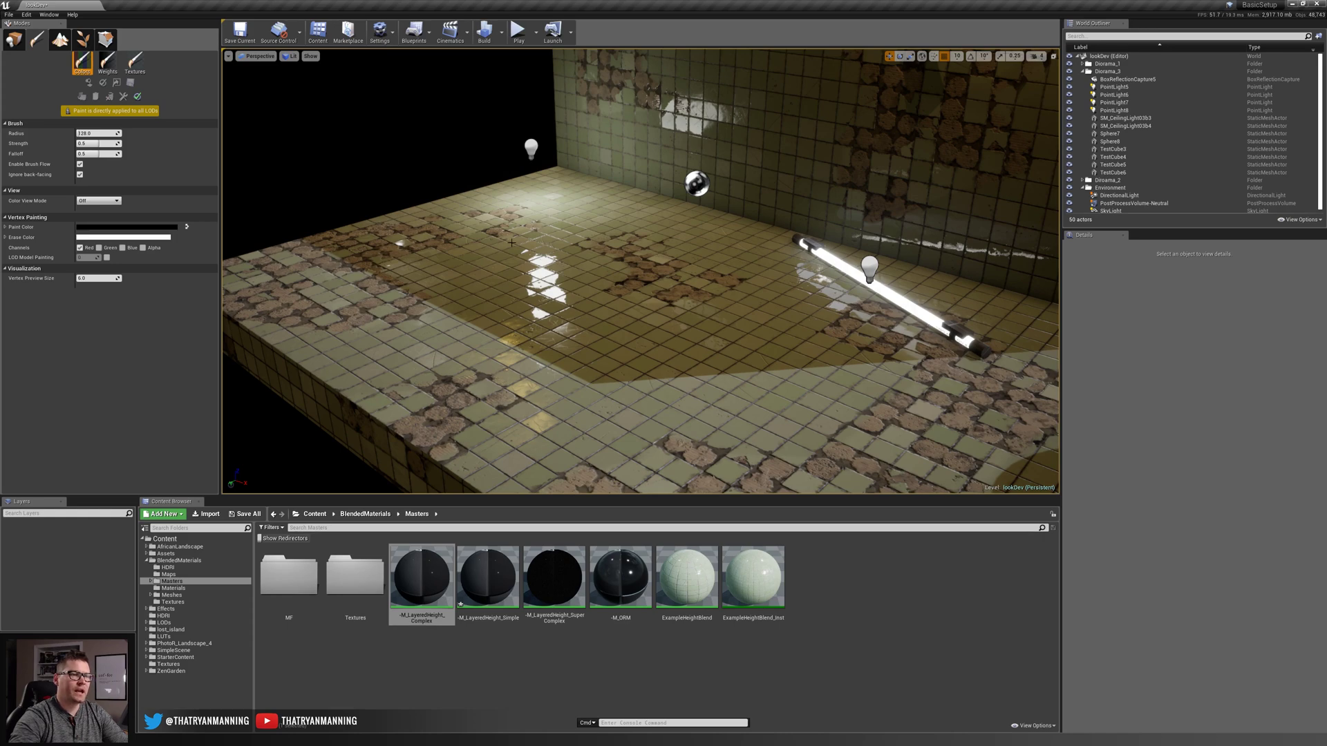
{"action": "mouse_move", "coordinate": [726, 181]}
{"action": "right_mouse_down"}
{"action": "mouse_move", "coordinate": [795, 149]}
{"action": "mouse_move", "coordinate": [726, 181]}
{"action": "right_mouse_up"}
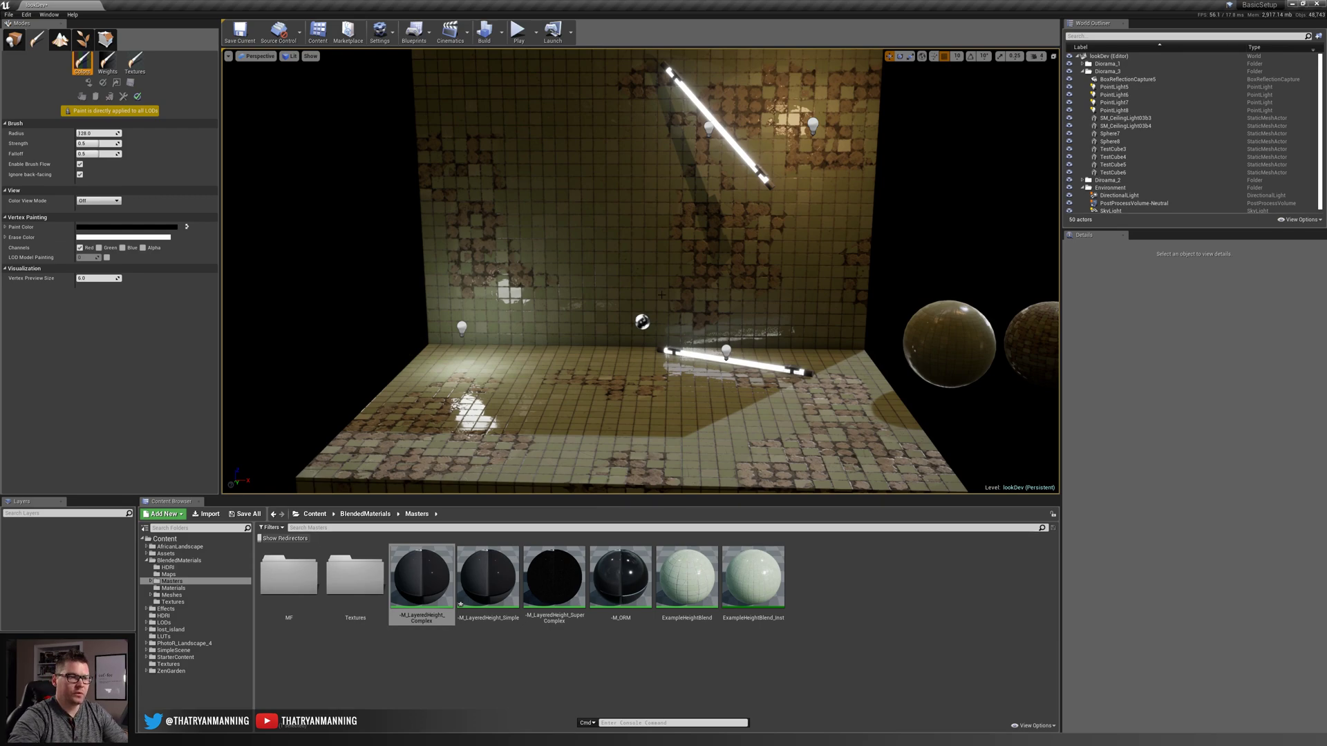
{"action": "right_click_drag", "start_coordinate": [467, 248], "coordinate": [435, 268]}
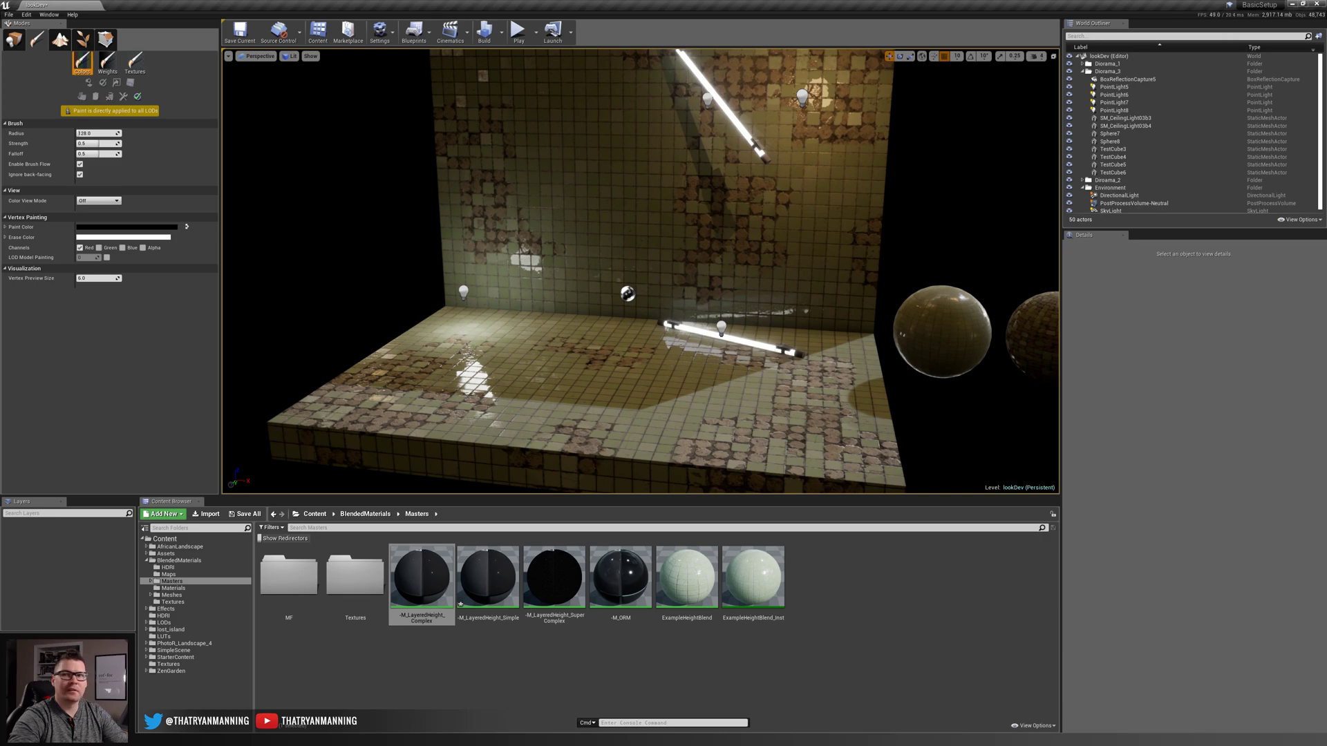
- Open the M_LayeredHeight_Complex material and select the whole MAT1 - UV Tiling group to examine its nodes
{"action": "double_click", "coordinate": [422, 577]}
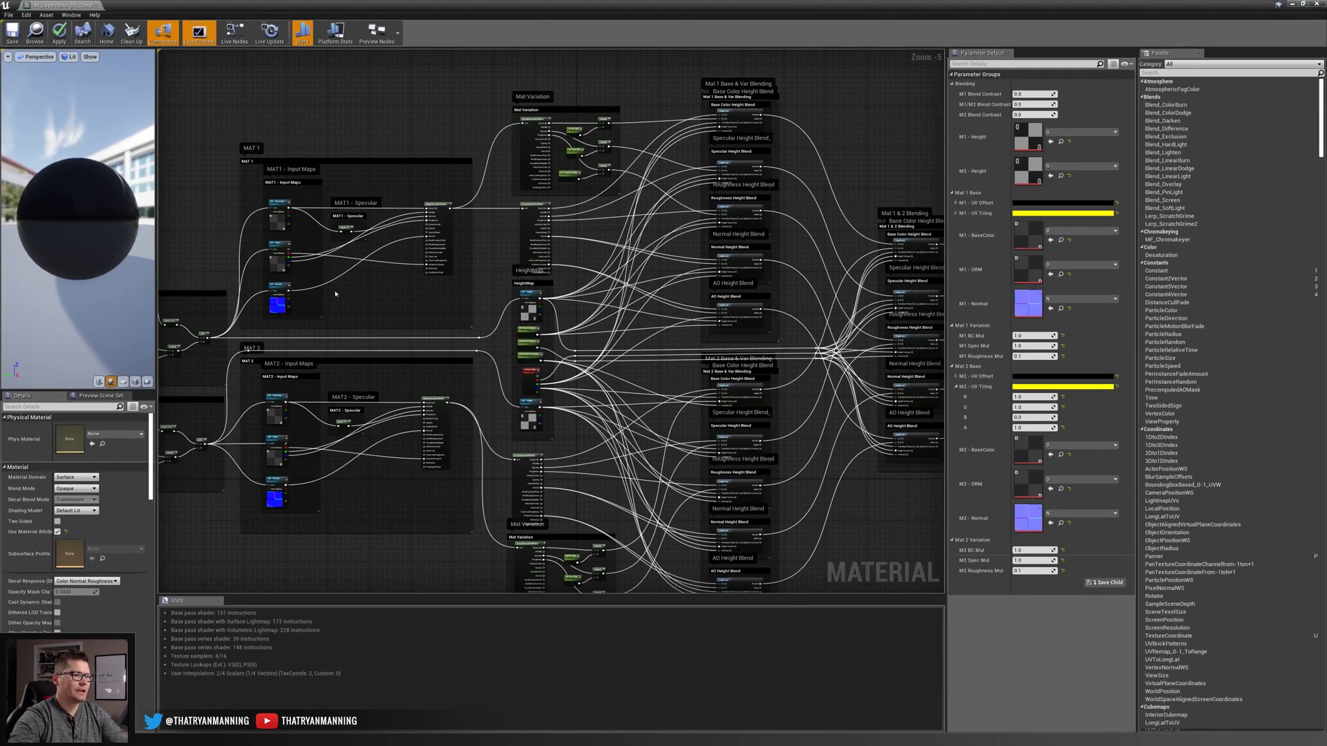
{"action": "right_click_drag", "start_coordinate": [335, 293], "coordinate": [536, 297]}
{"action": "scroll", "coordinate": [537, 300], "scroll_direction": "up", "scroll_amount": 1}
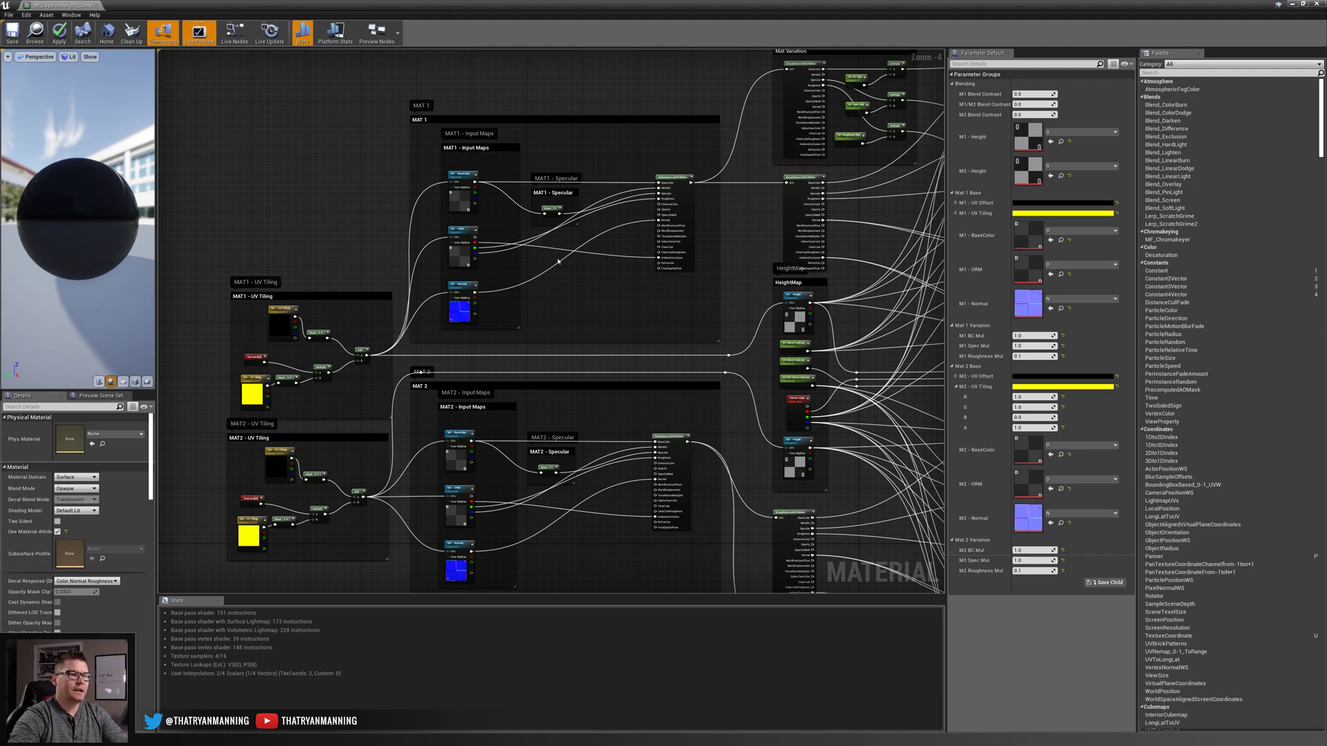
{"action": "scroll", "coordinate": [284, 347], "scroll_direction": "up", "scroll_amount": 2}
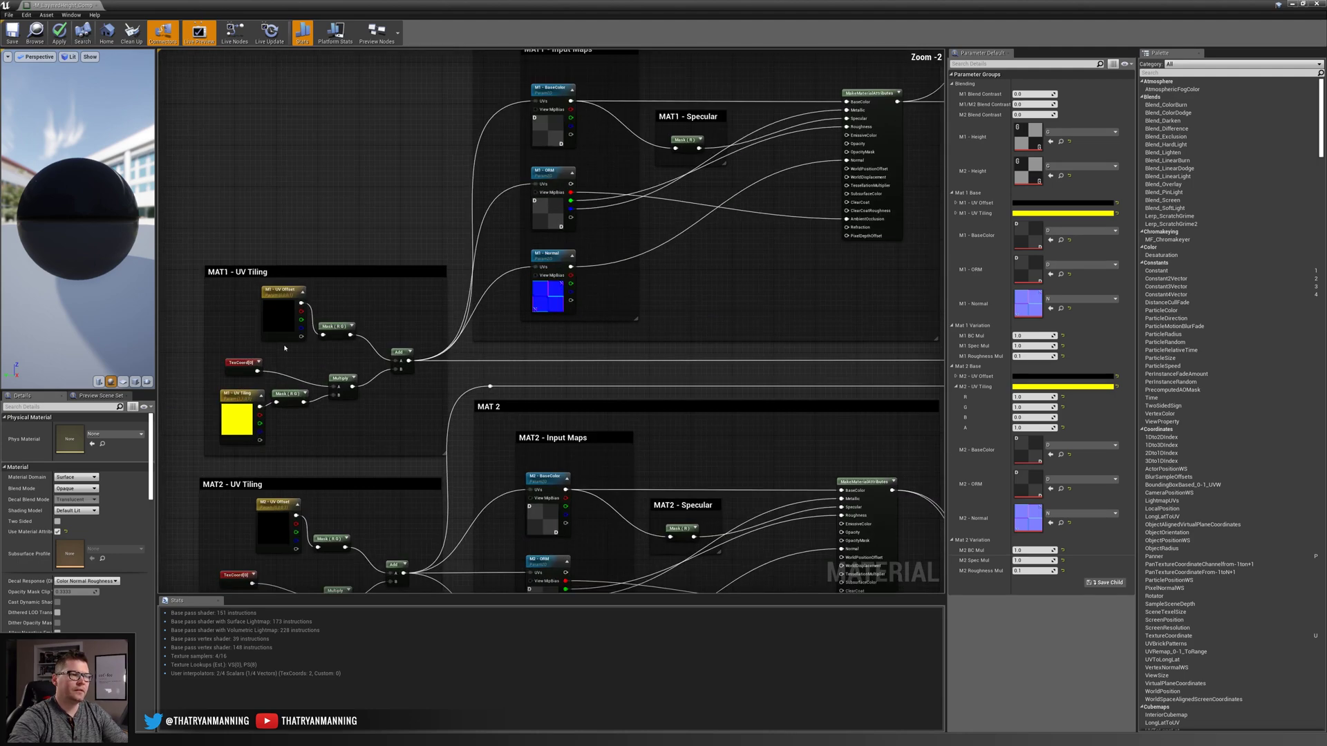
{"action": "left_click_drag", "start_coordinate": [187, 249], "coordinate": [454, 456]}
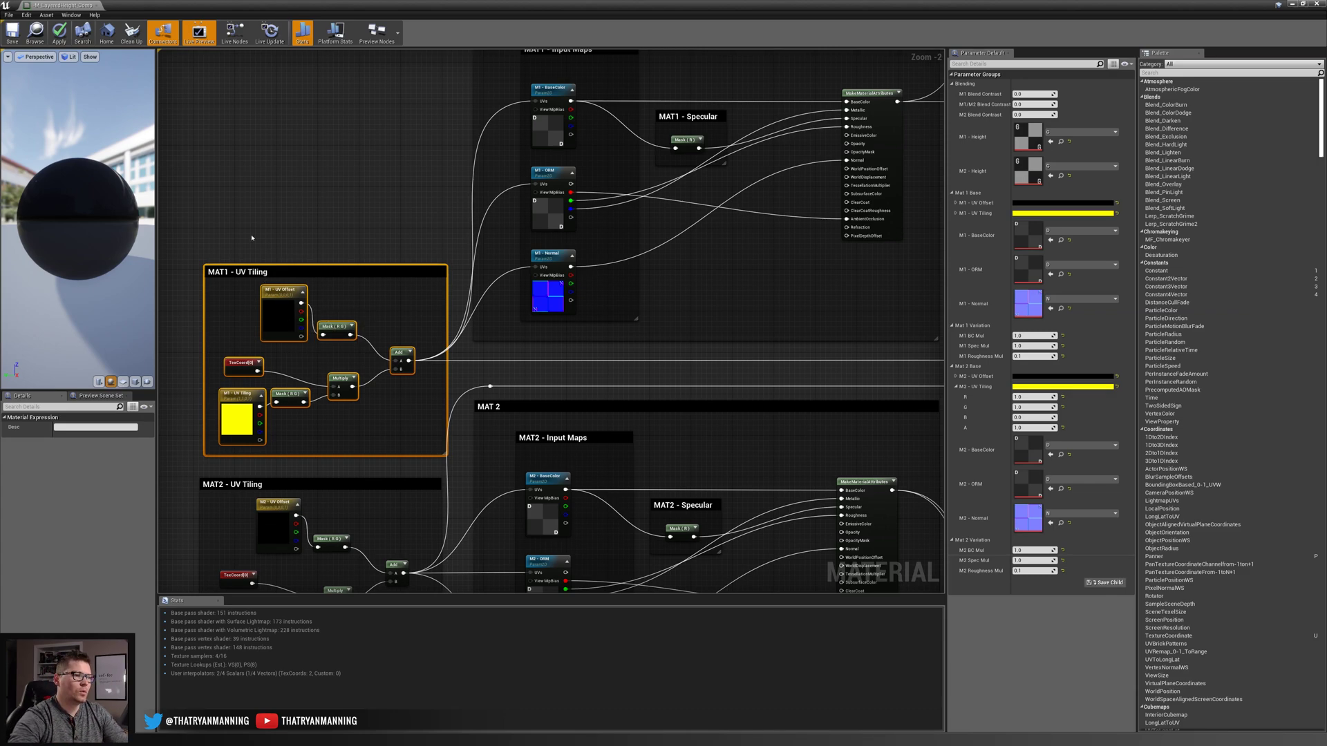
- Widen the MAT1 - Input Maps comment box slightly on its left side
{"action": "right_click_drag", "start_coordinate": [399, 194], "coordinate": [362, 223]}
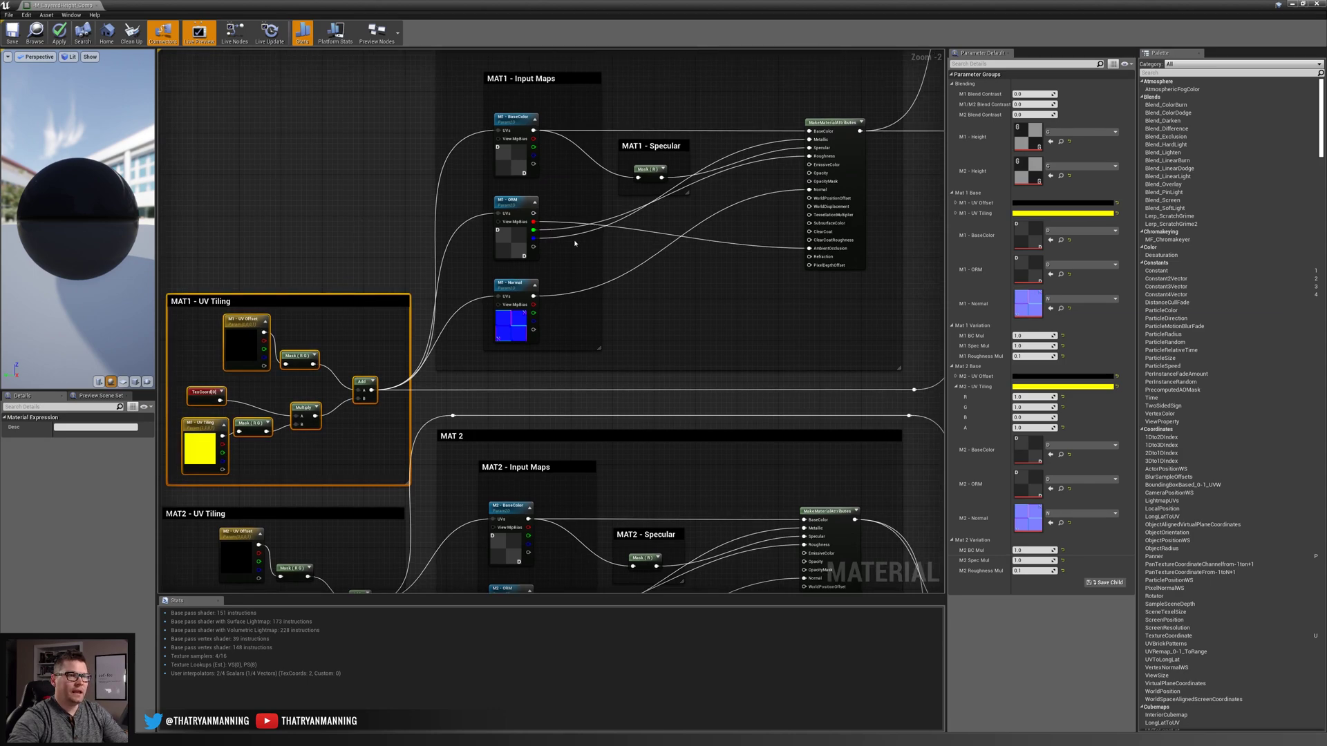
{"action": "right_click_drag", "start_coordinate": [719, 110], "coordinate": [591, 259]}
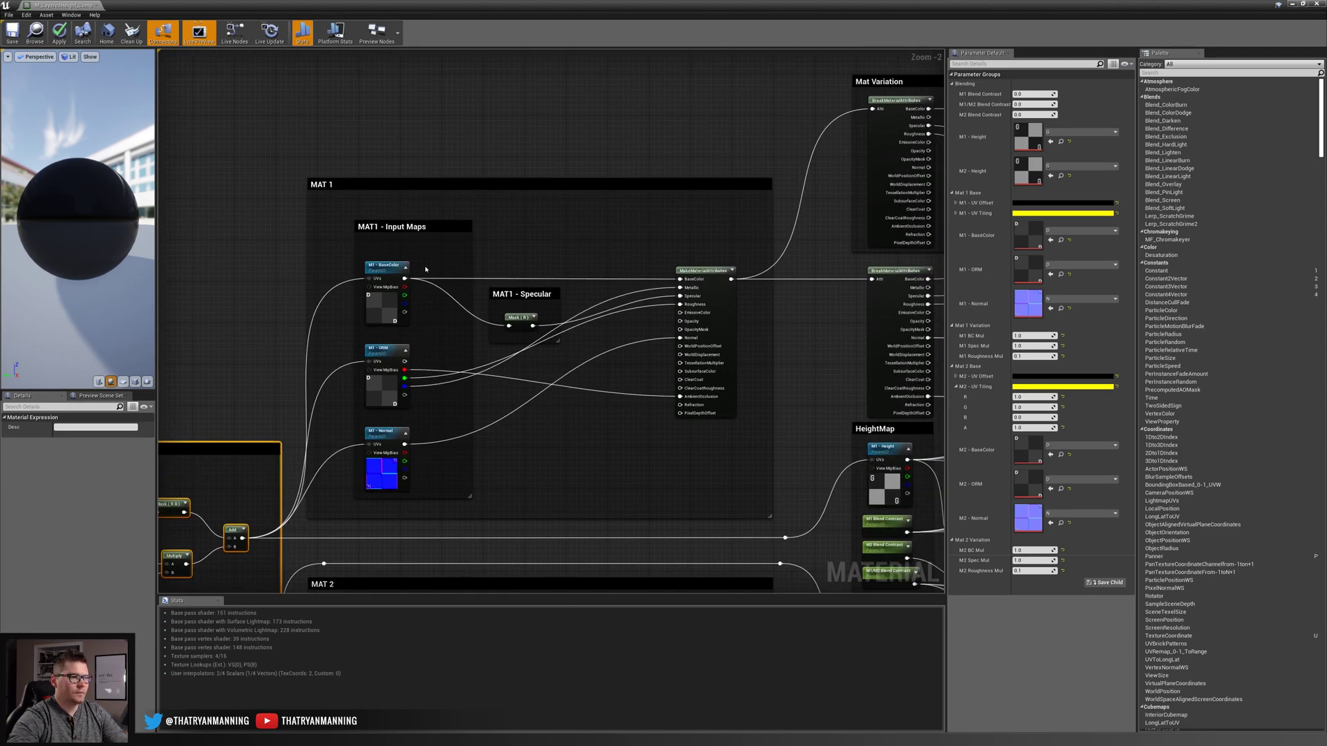
{"action": "left_click_drag", "start_coordinate": [366, 290], "coordinate": [347, 423]}
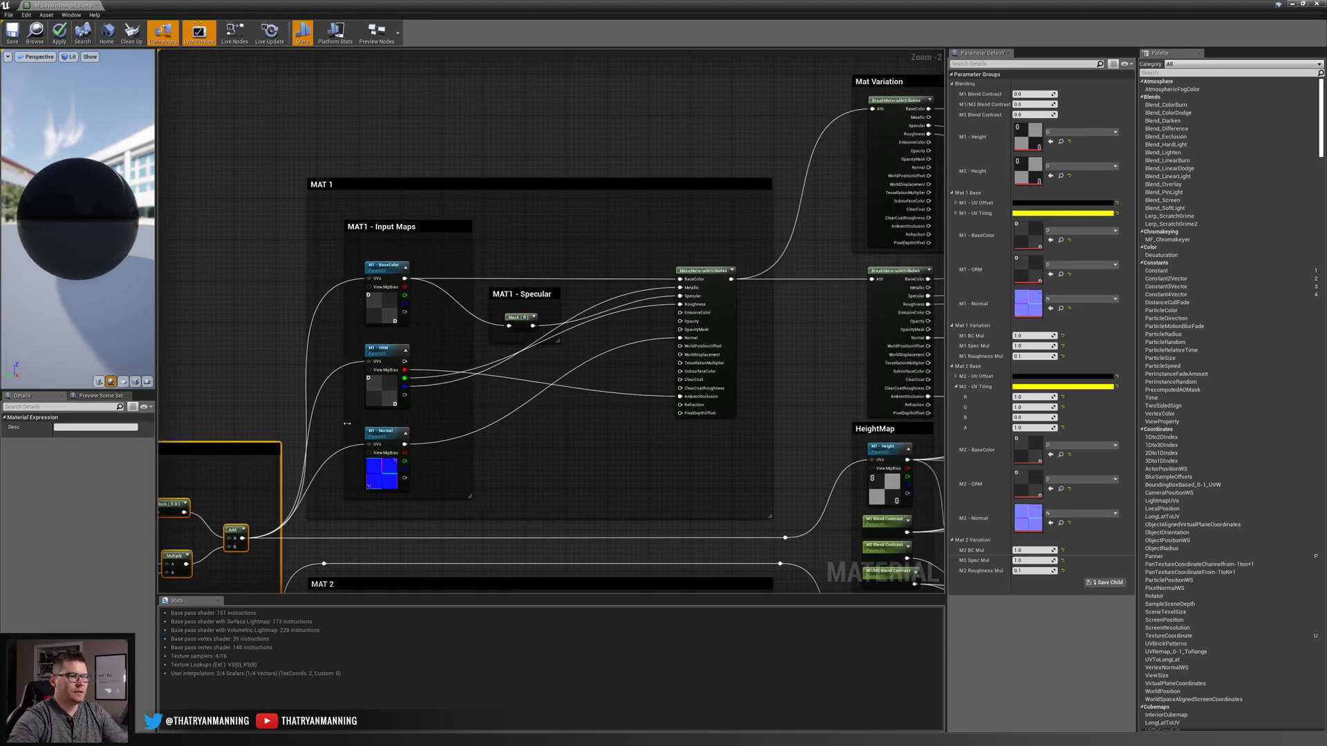
- Inspect MAT 1's BaseColor, ORM and Normal texture samples and the mask node in the MAT1 - Specular group
{"action": "left_click", "coordinate": [389, 304]}
{"action": "left_click", "coordinate": [387, 394]}
{"action": "left_click", "coordinate": [387, 477]}
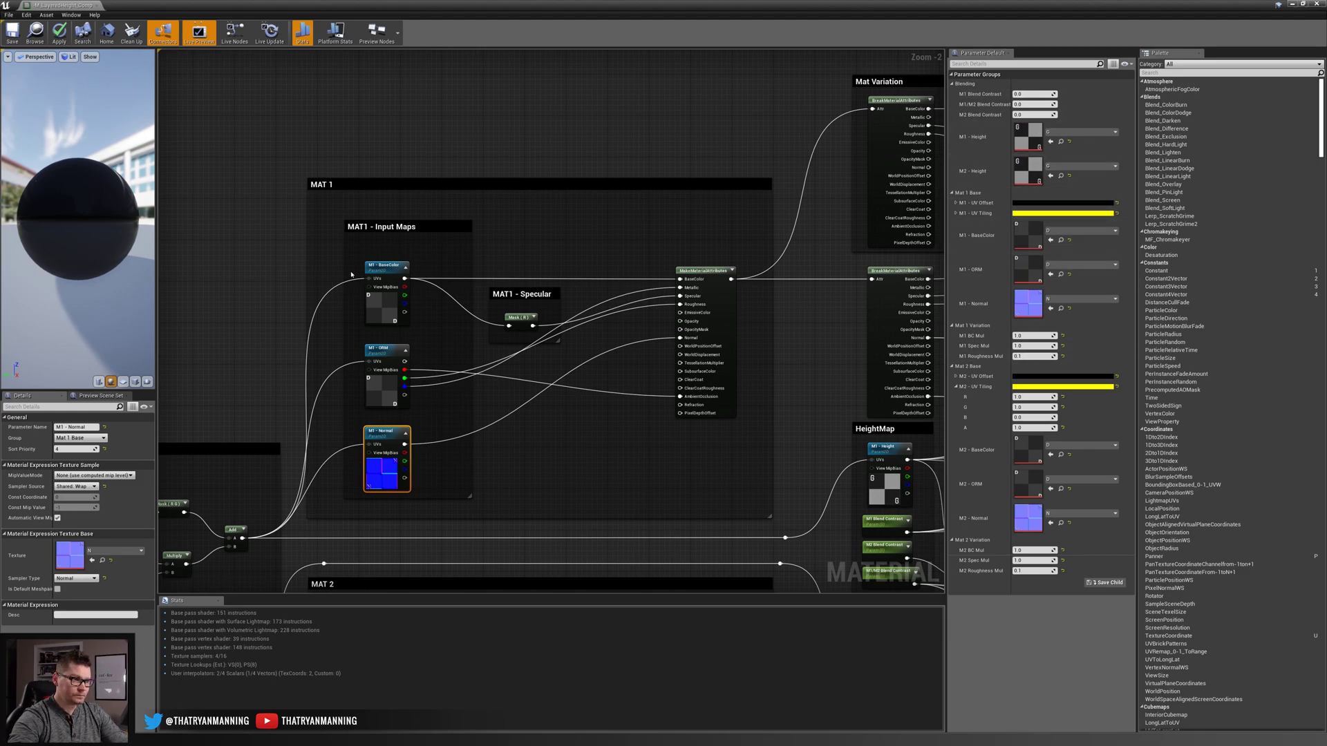
{"action": "left_click", "coordinate": [387, 304]}
{"action": "right_click", "coordinate": [388, 304]}
{"action": "left_click", "coordinate": [548, 207]}
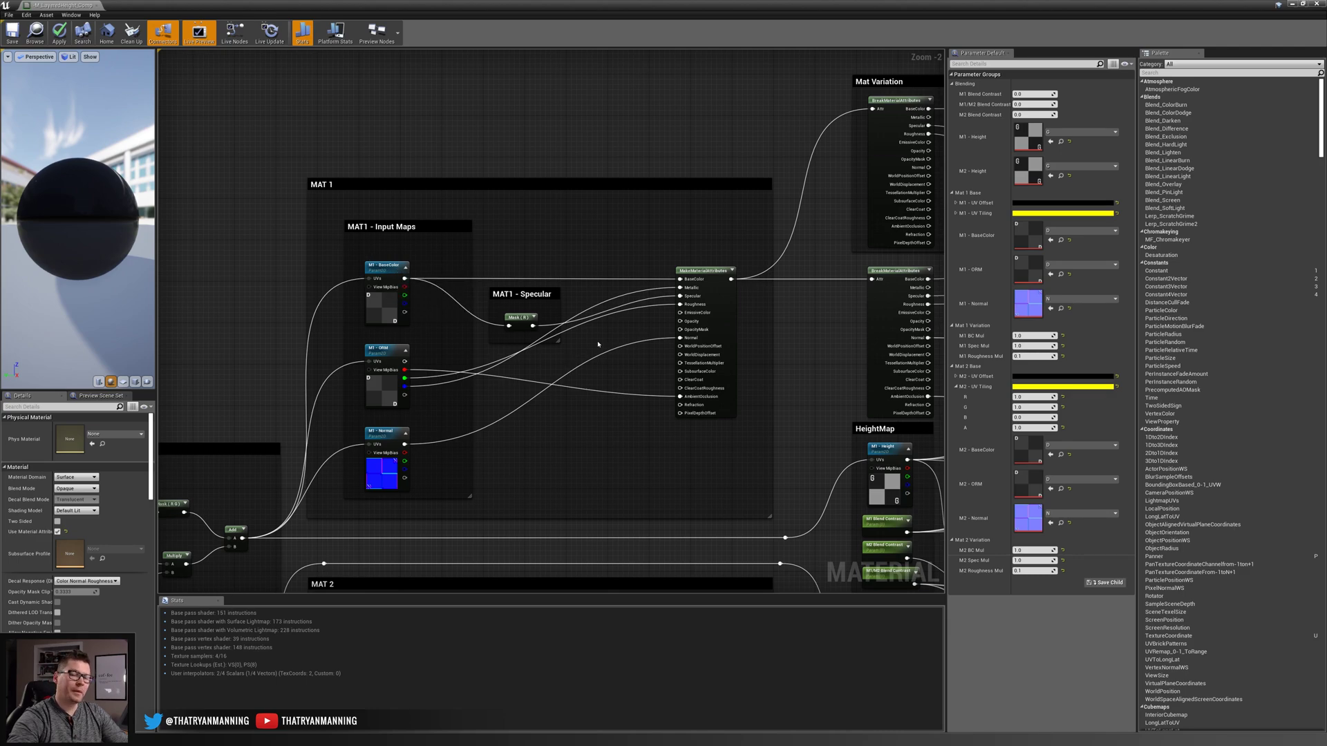
{"action": "left_click", "coordinate": [520, 318]}
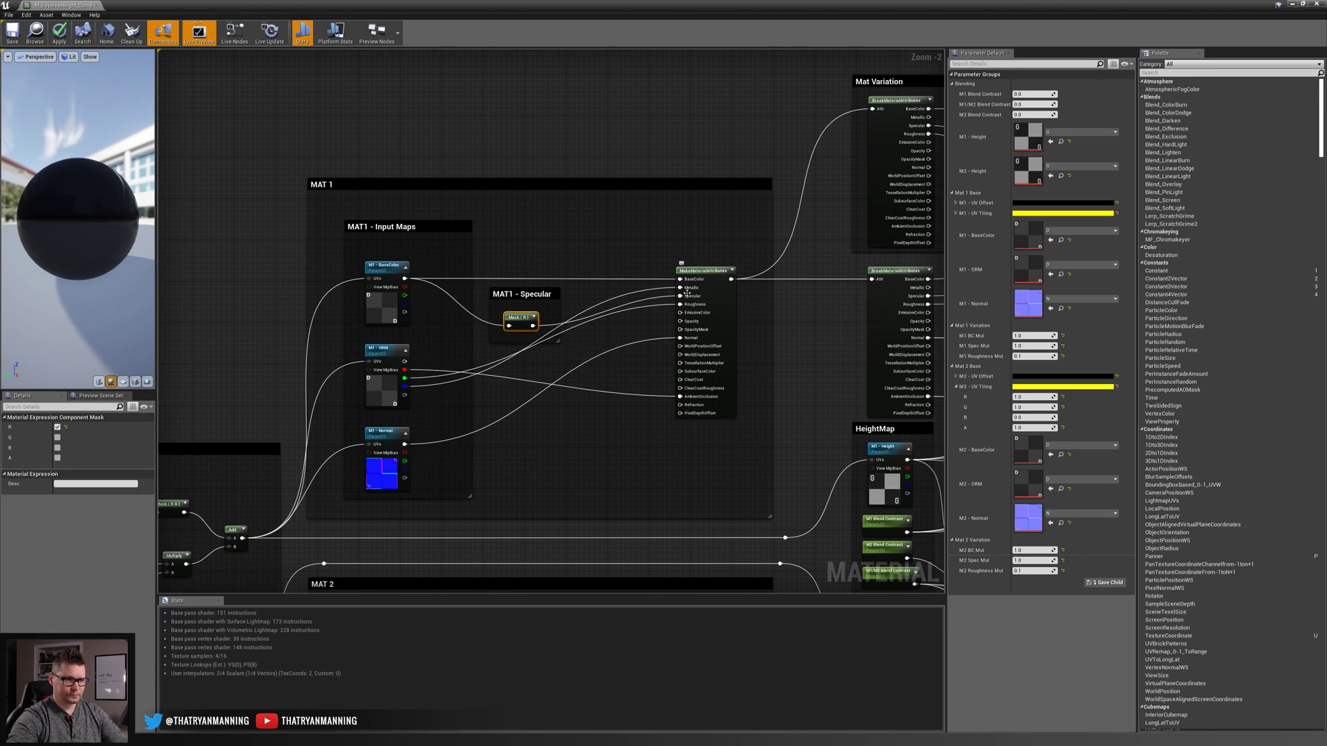
- Trace MAT 1's MakeMaterialAttributes output through the BreakMaterialAttributes nodes to the Mat 1 height blends
{"action": "right_click_drag", "start_coordinate": [798, 338], "coordinate": [690, 298]}
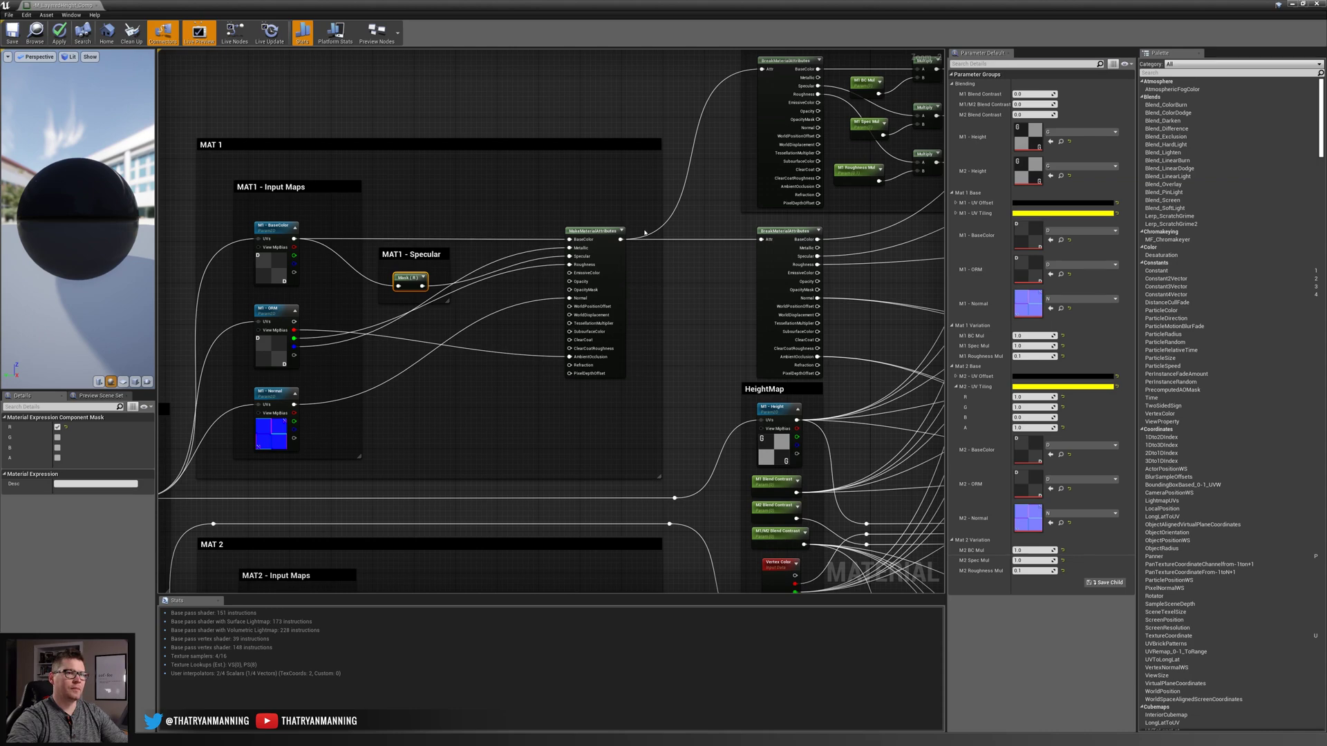
{"action": "right_click_drag", "start_coordinate": [684, 199], "coordinate": [437, 207]}
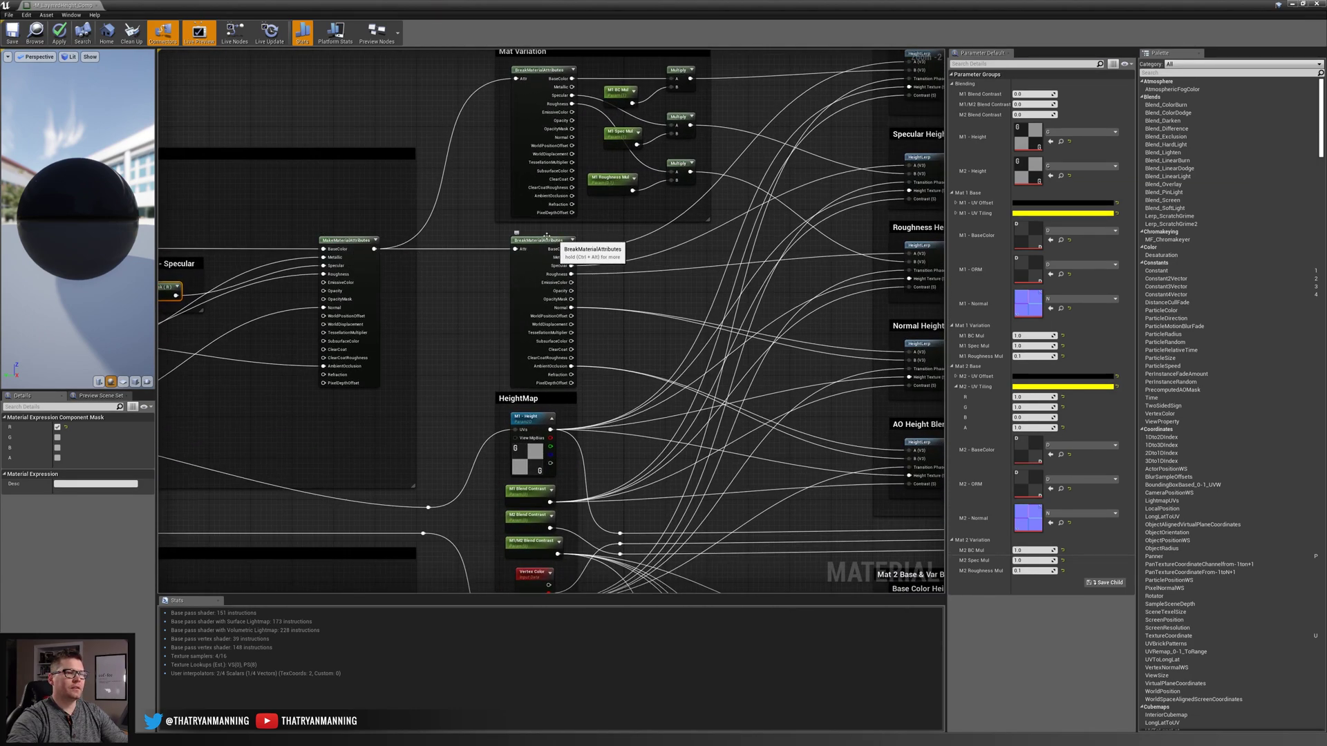
{"action": "right_click_drag", "start_coordinate": [518, 271], "coordinate": [397, 302]}
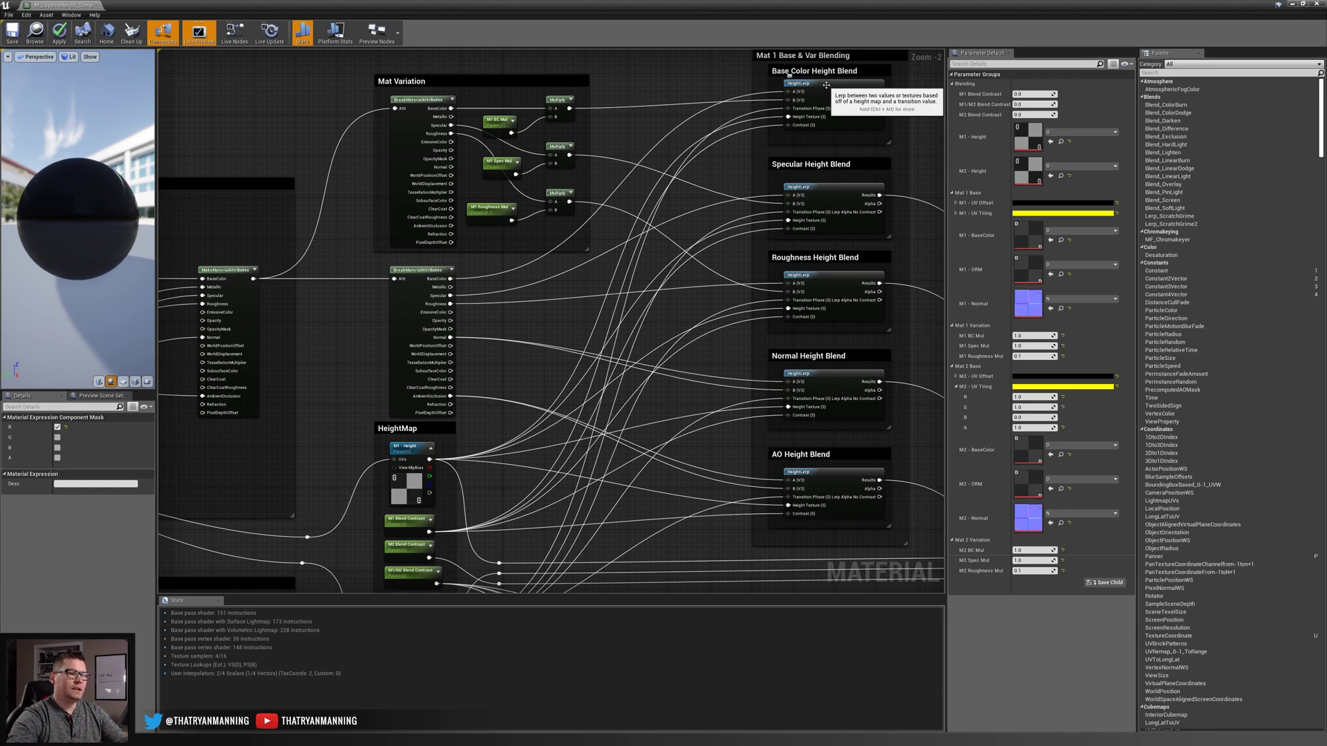
- Select the Mat 1 & 2 Blending group and examine how the two materials' blends feed into it
{"action": "scroll", "coordinate": [619, 406], "scroll_direction": "down", "scroll_amount": 4}
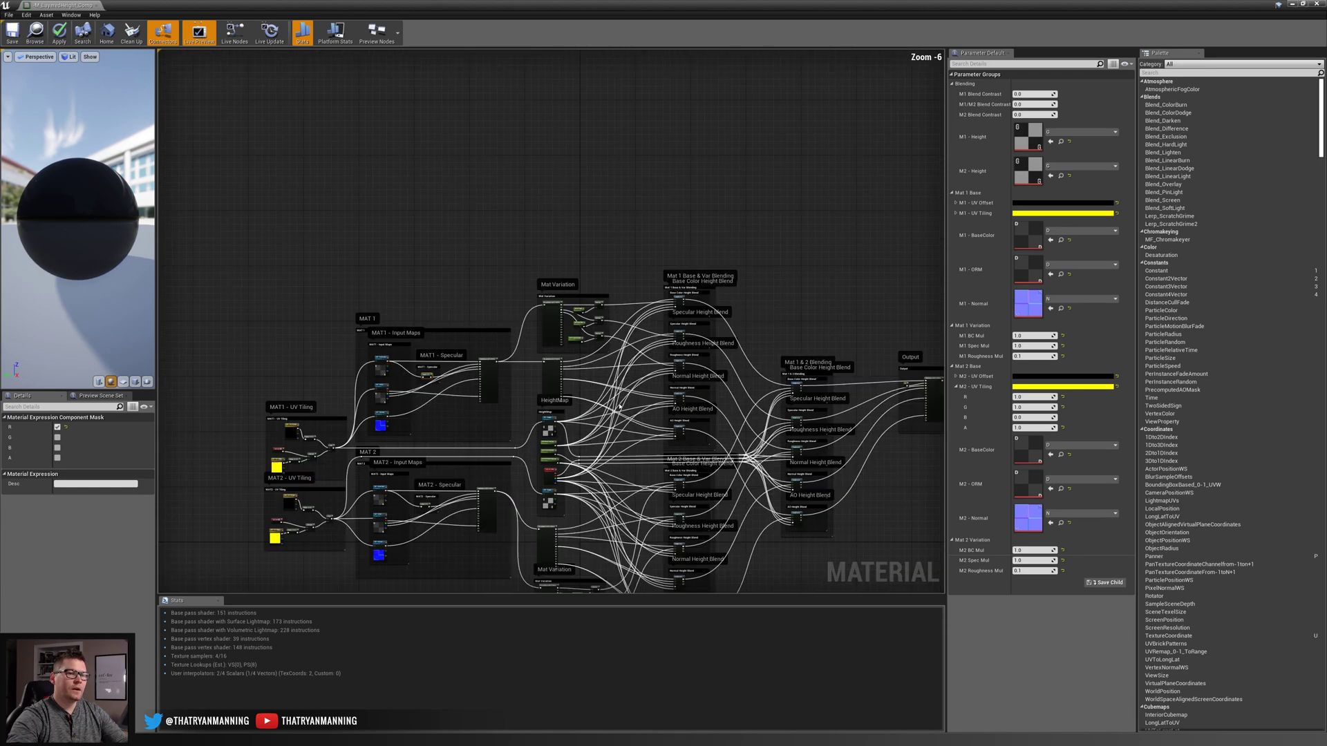
{"action": "scroll", "coordinate": [774, 286], "scroll_direction": "up", "scroll_amount": 2}
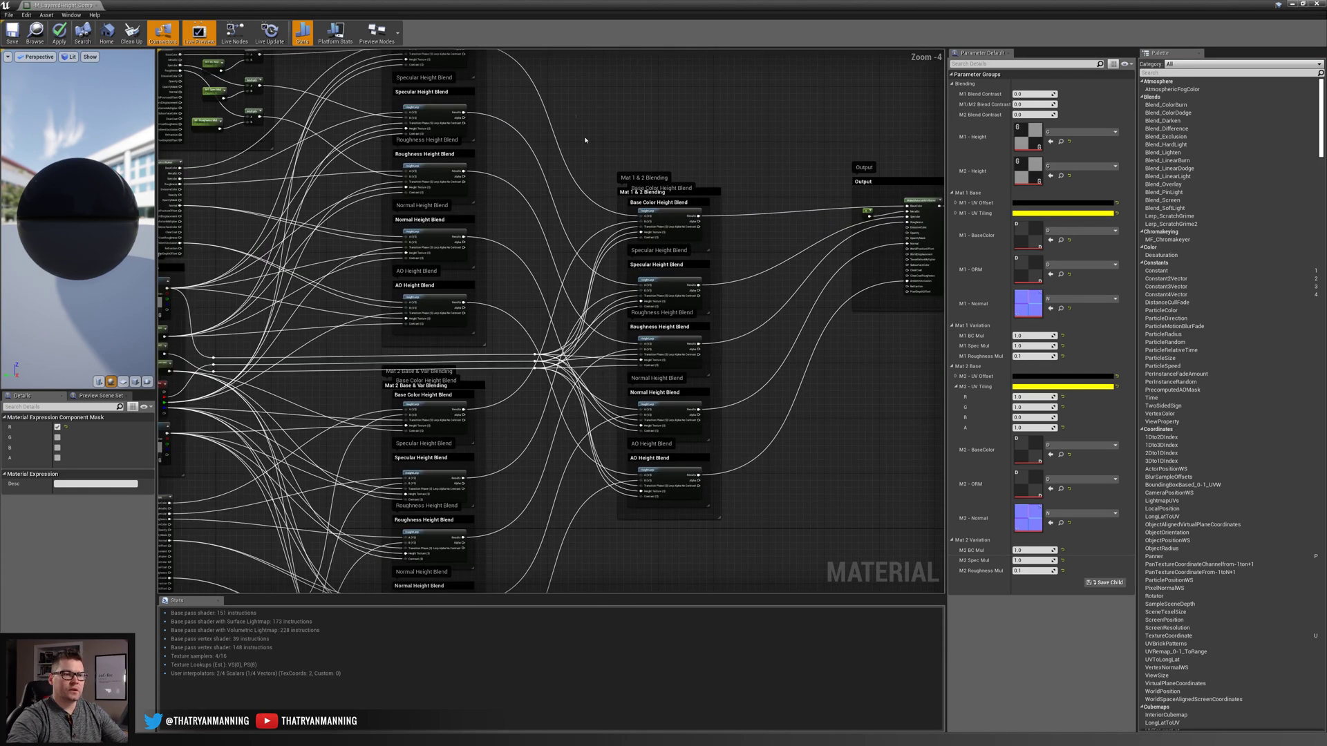
{"action": "left_click_drag", "start_coordinate": [576, 116], "coordinate": [779, 573]}
{"action": "right_click_drag", "start_coordinate": [495, 219], "coordinate": [817, 400]}
{"action": "right_click_drag", "start_coordinate": [832, 334], "coordinate": [686, 305]}
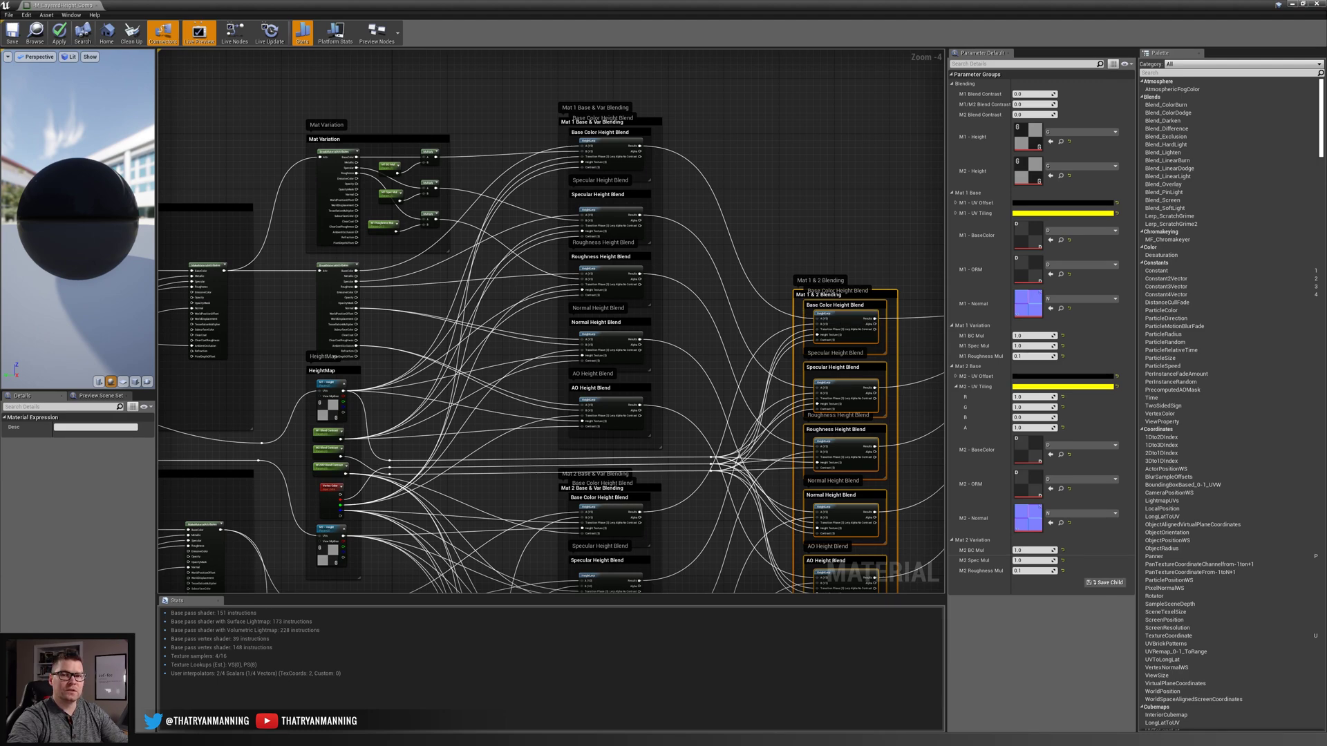
- Select the Mat 1 Base & Var Blending group and examine the inputs of its HeightLerp nodes
{"action": "left_click_drag", "start_coordinate": [531, 98], "coordinate": [691, 456]}
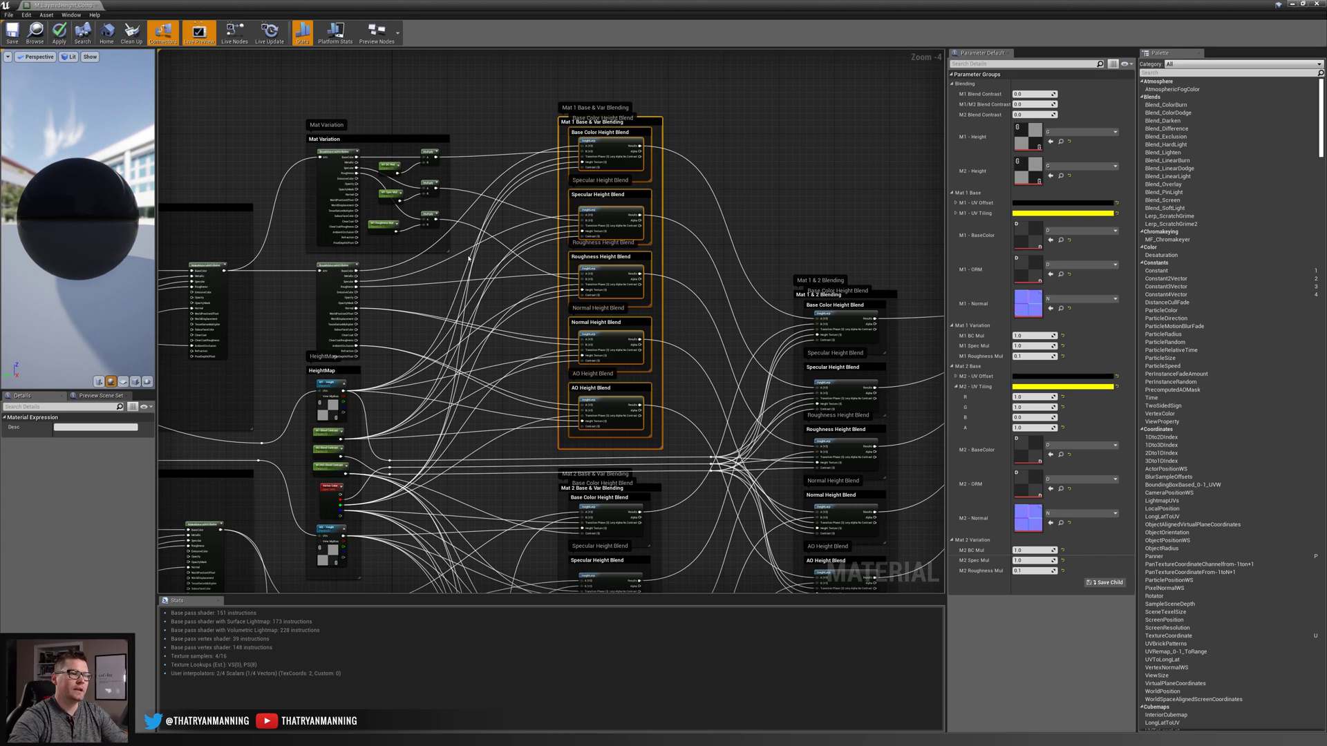
{"action": "scroll", "coordinate": [508, 271], "scroll_direction": "up", "scroll_amount": 2}
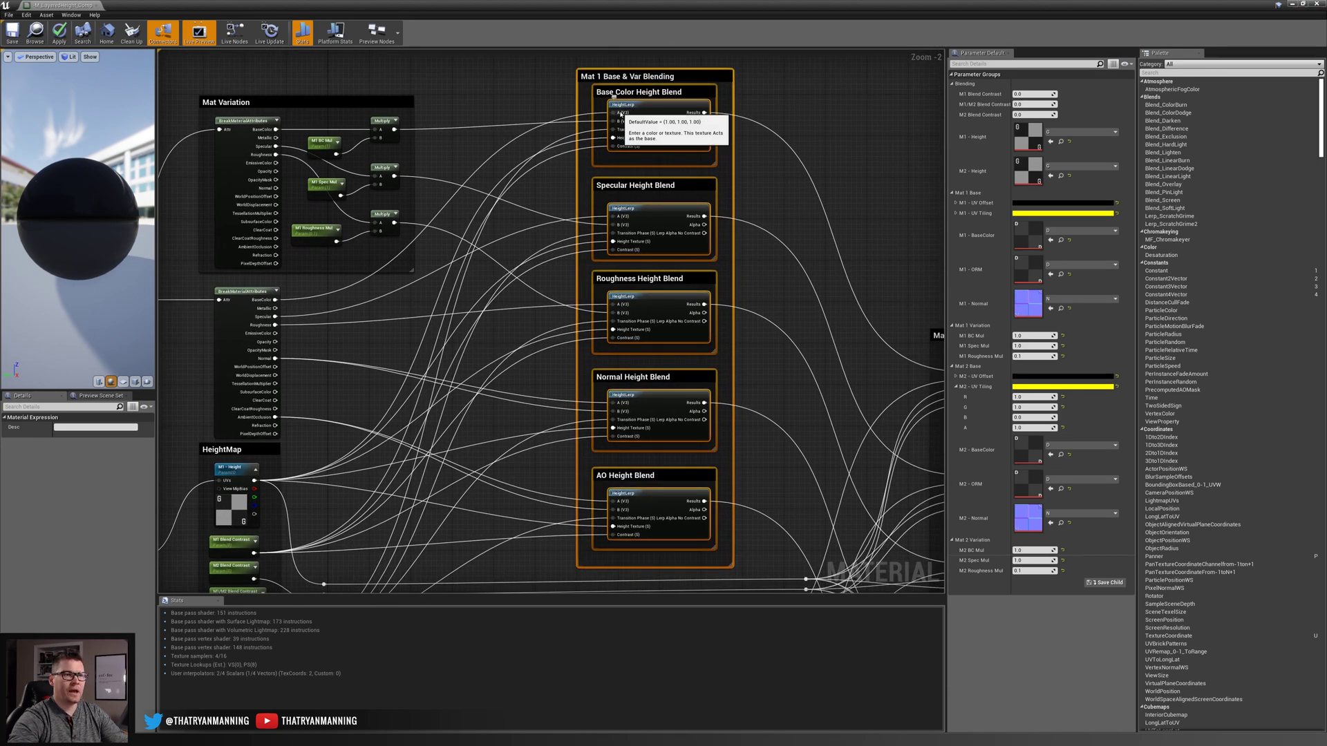
{"action": "left_click", "coordinate": [617, 116]}
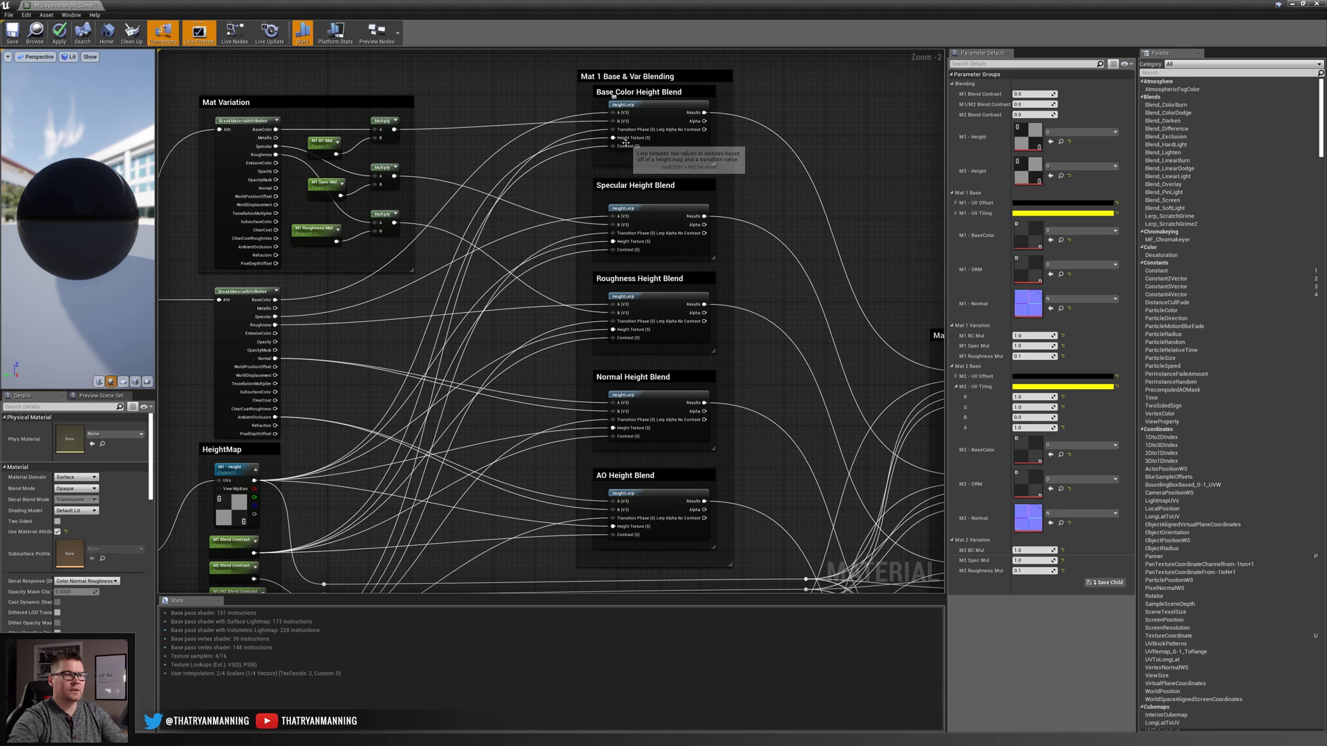
{"action": "right_click_drag", "start_coordinate": [539, 311], "coordinate": [578, 221]}
{"action": "right_click_drag", "start_coordinate": [664, 47], "coordinate": [645, 146]}
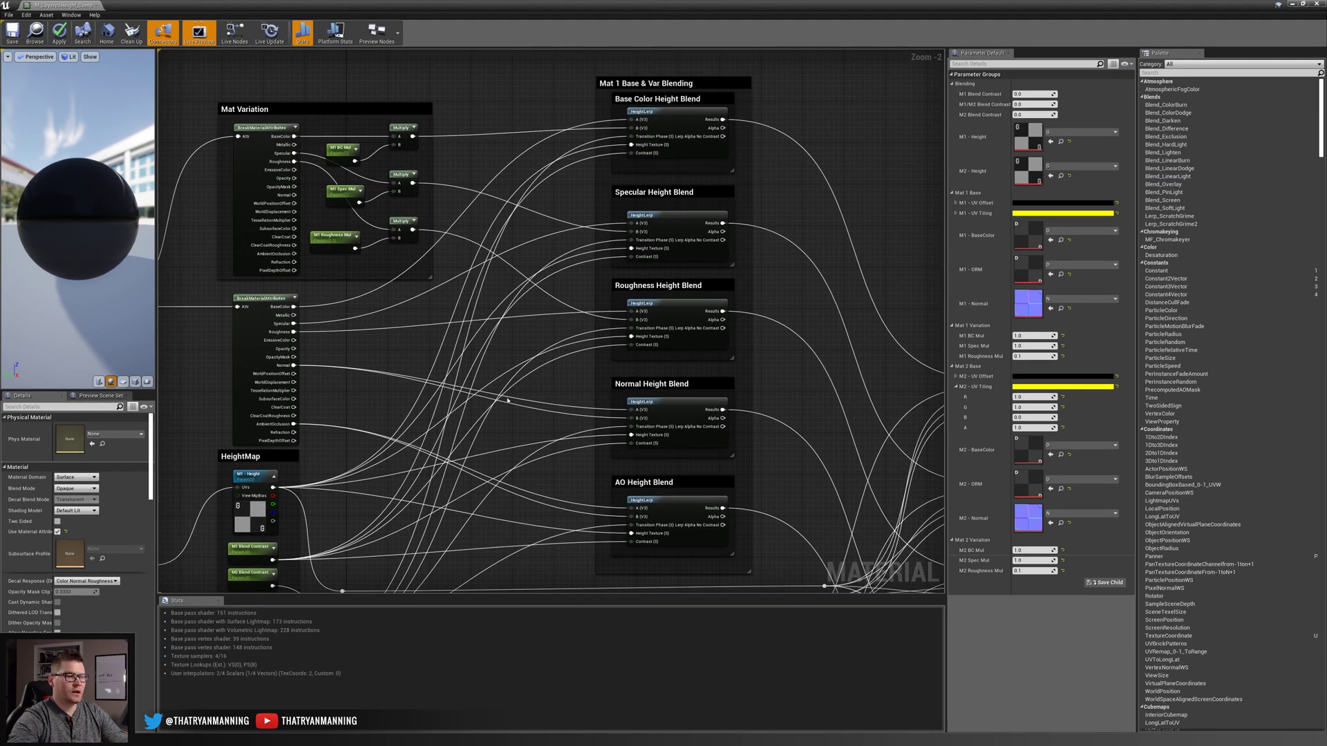
{"action": "right_click_drag", "start_coordinate": [403, 399], "coordinate": [539, 408]}
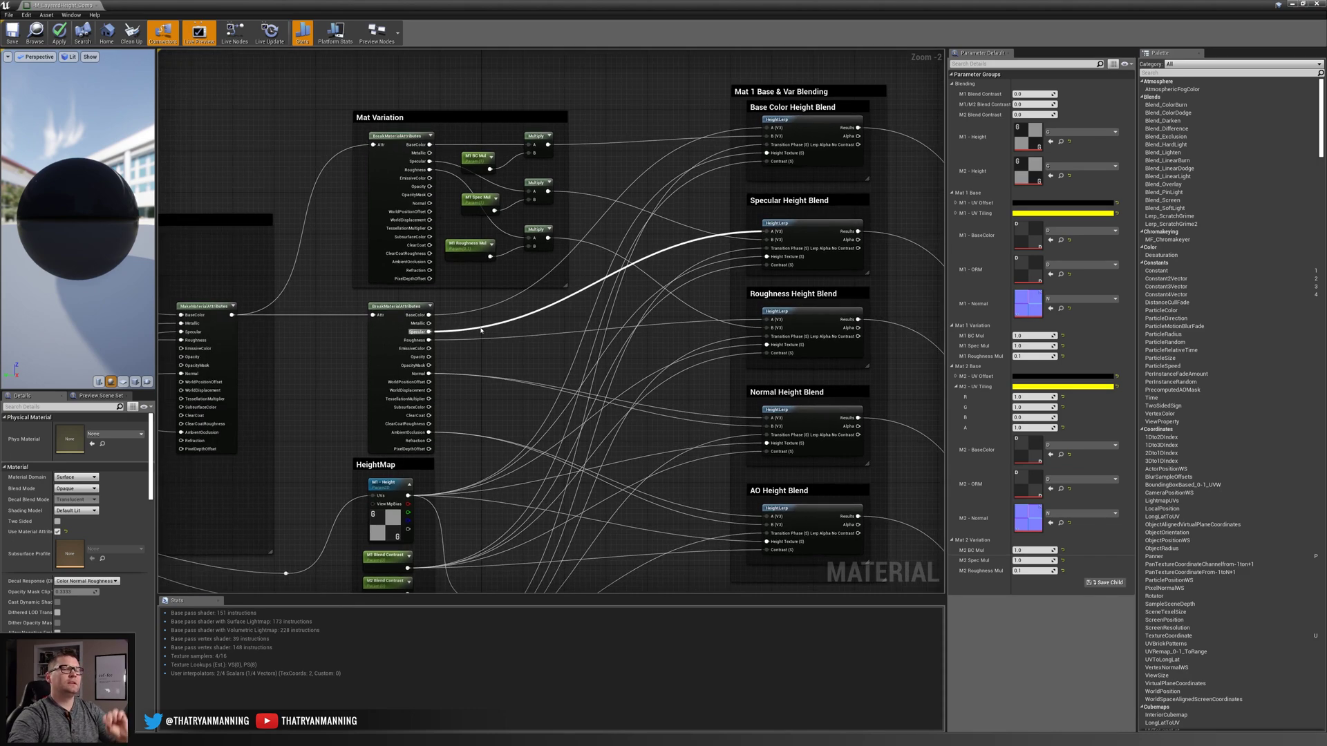
- Select MAT 1's Mat Variation group, trace its incoming attributes, and inspect the M1 BC Mul parameter
{"action": "left_click_drag", "start_coordinate": [332, 97], "coordinate": [577, 298]}
{"action": "right_click_drag", "start_coordinate": [373, 296], "coordinate": [496, 272]}
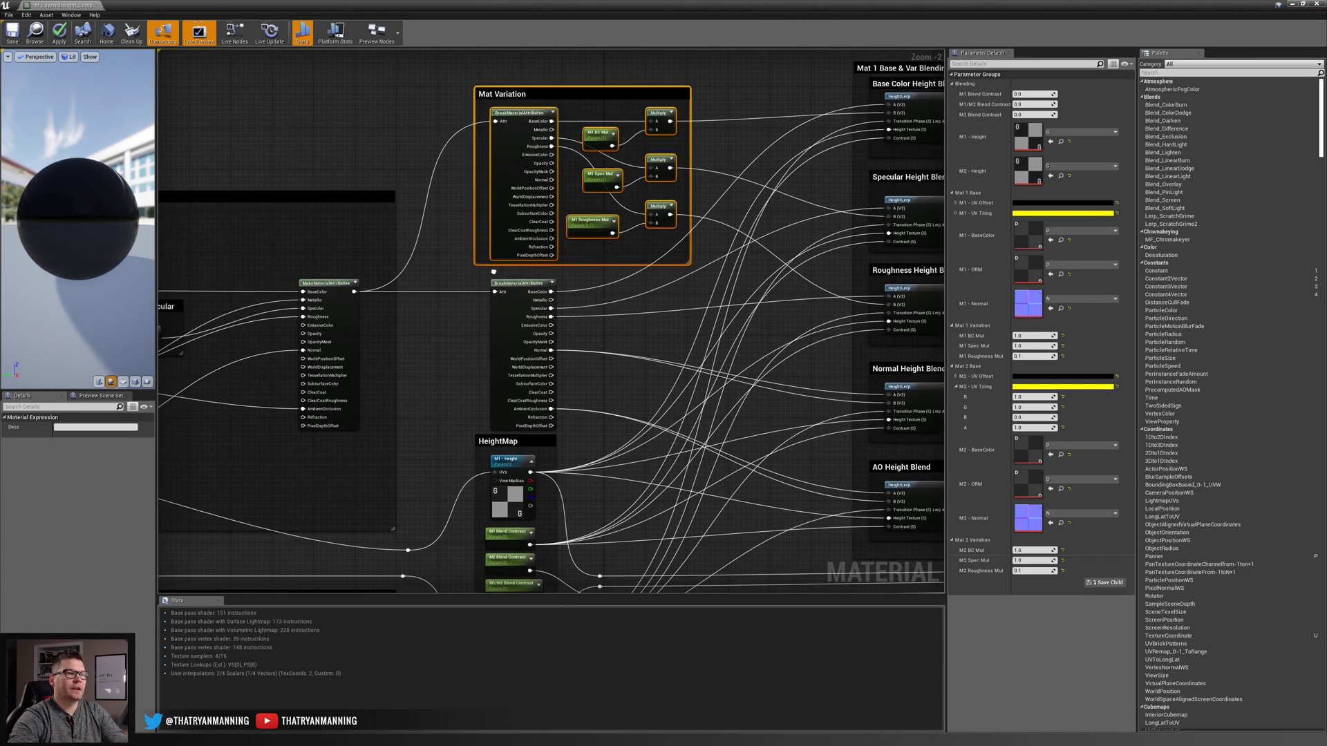
{"action": "right_click_drag", "start_coordinate": [233, 221], "coordinate": [479, 230]}
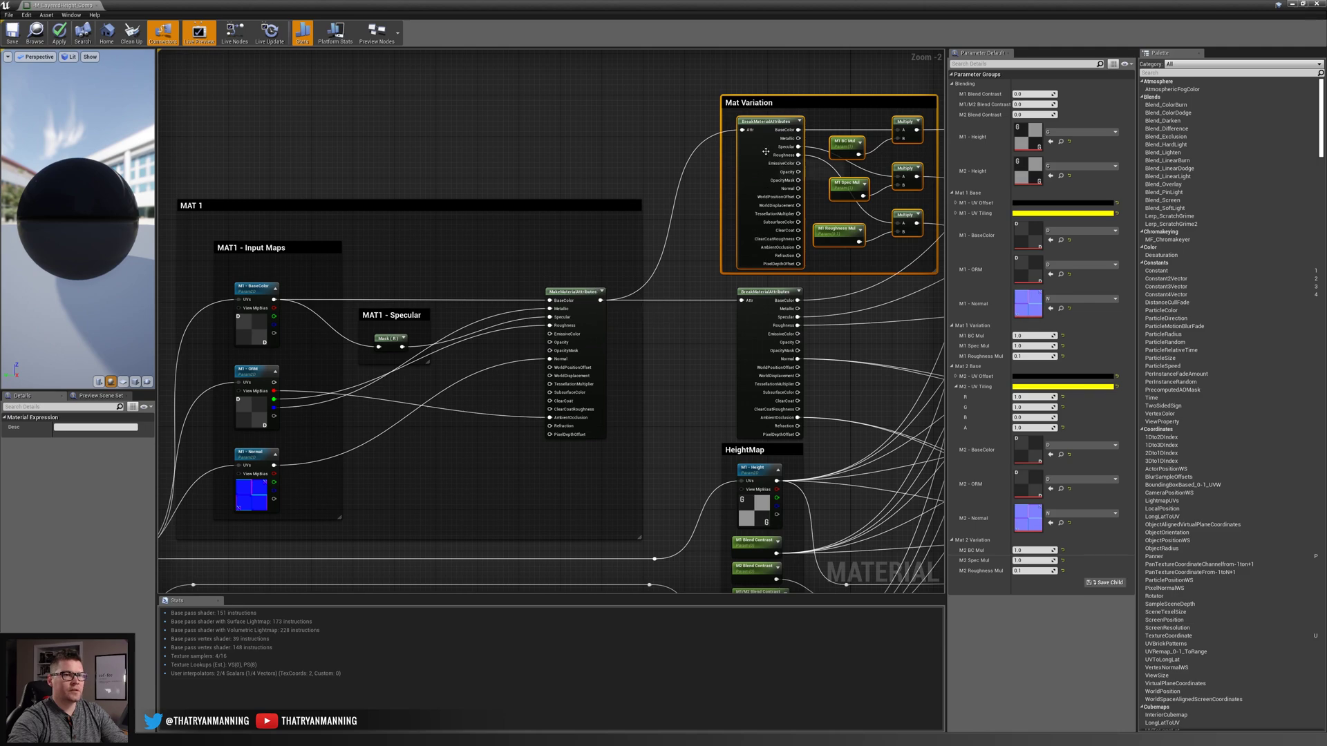
{"action": "right_click_drag", "start_coordinate": [872, 111], "coordinate": [517, 155]}
{"action": "scroll", "coordinate": [517, 156], "scroll_direction": "up", "scroll_amount": 1}
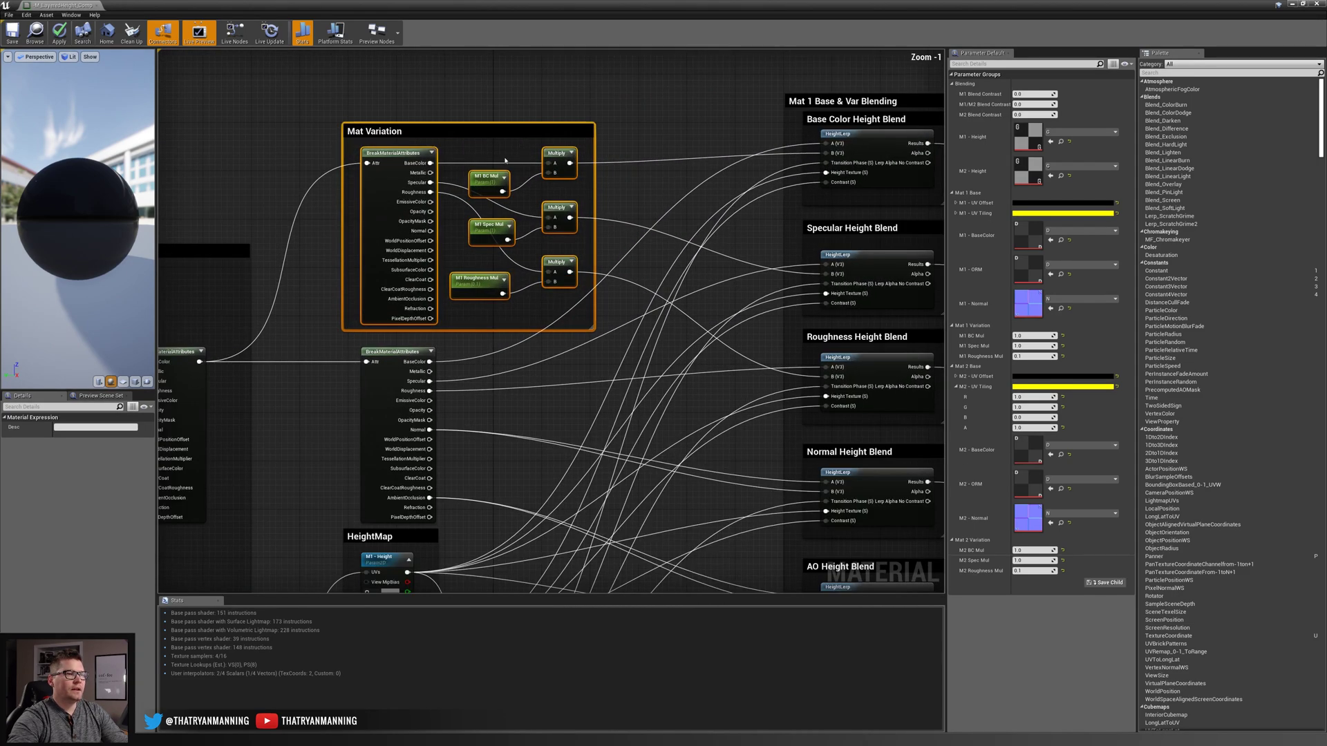
{"action": "left_click", "coordinate": [478, 188]}
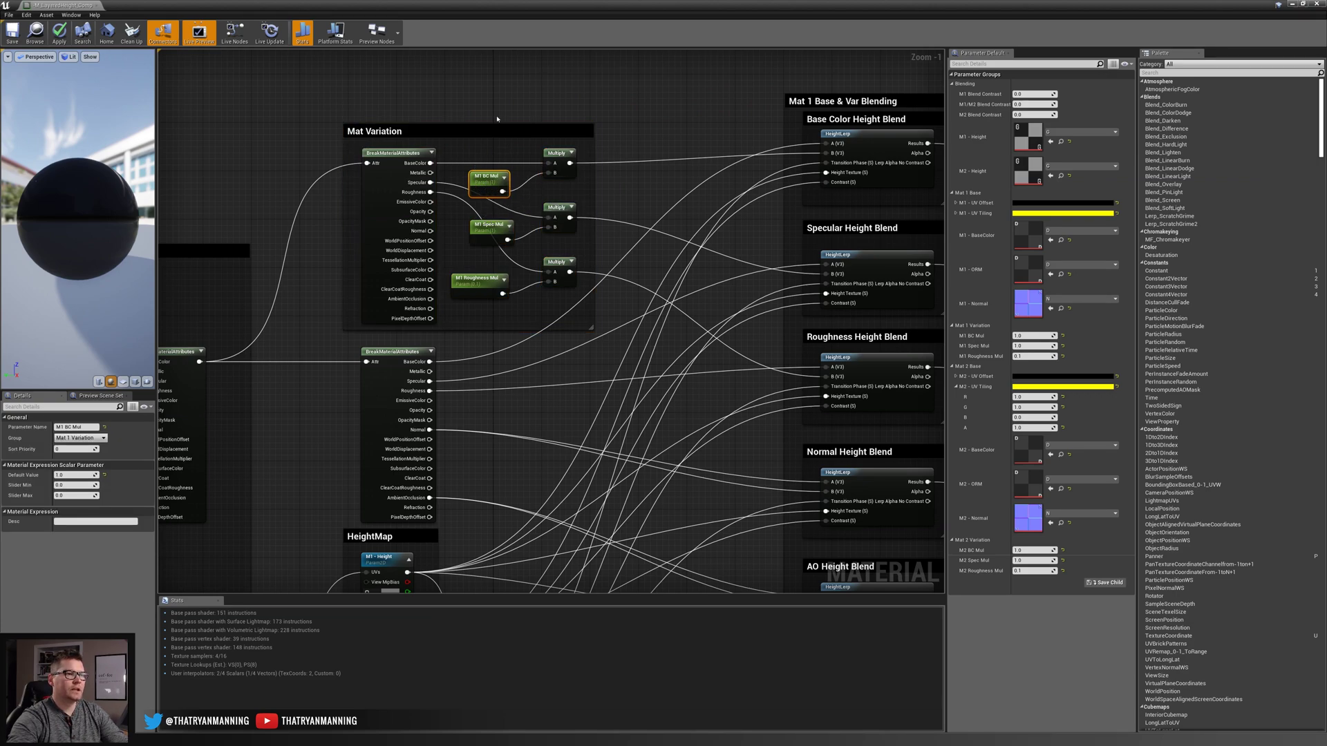
- Add a constant node above the Mat Variation group, convert it to a parameter, and delete it
{"action": "left_click", "coordinate": [458, 81]}
{"action": "right_click", "coordinate": [461, 85]}
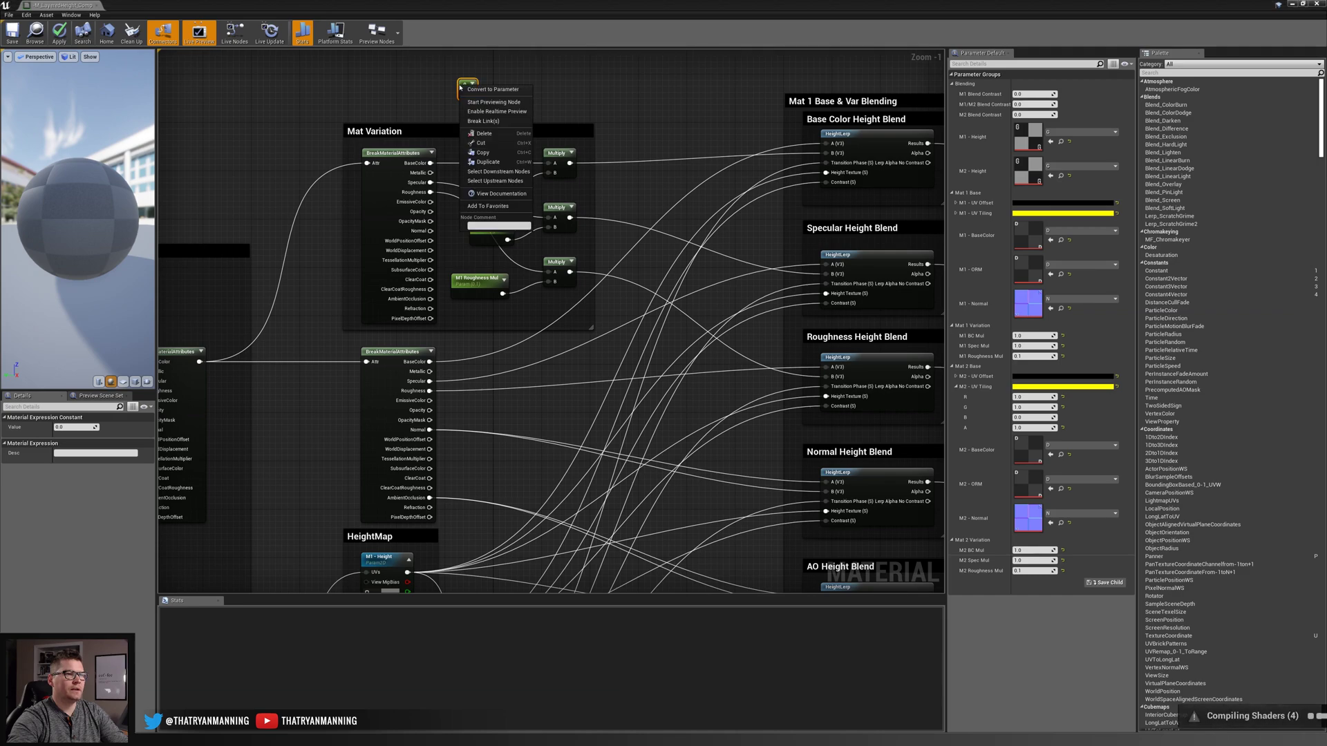
{"action": "left_click", "coordinate": [470, 90]}
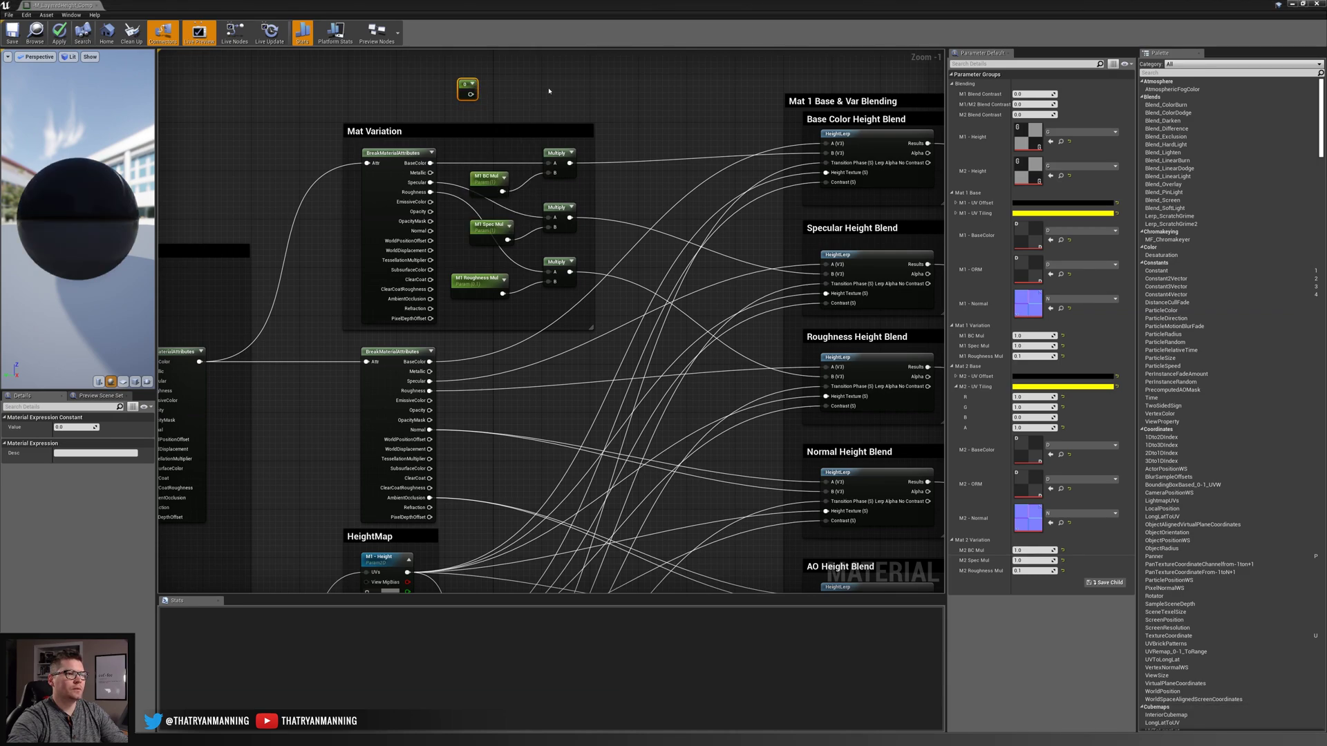
{"action": "left_click", "coordinate": [480, 96]}
{"action": "left_click", "coordinate": [480, 97]}
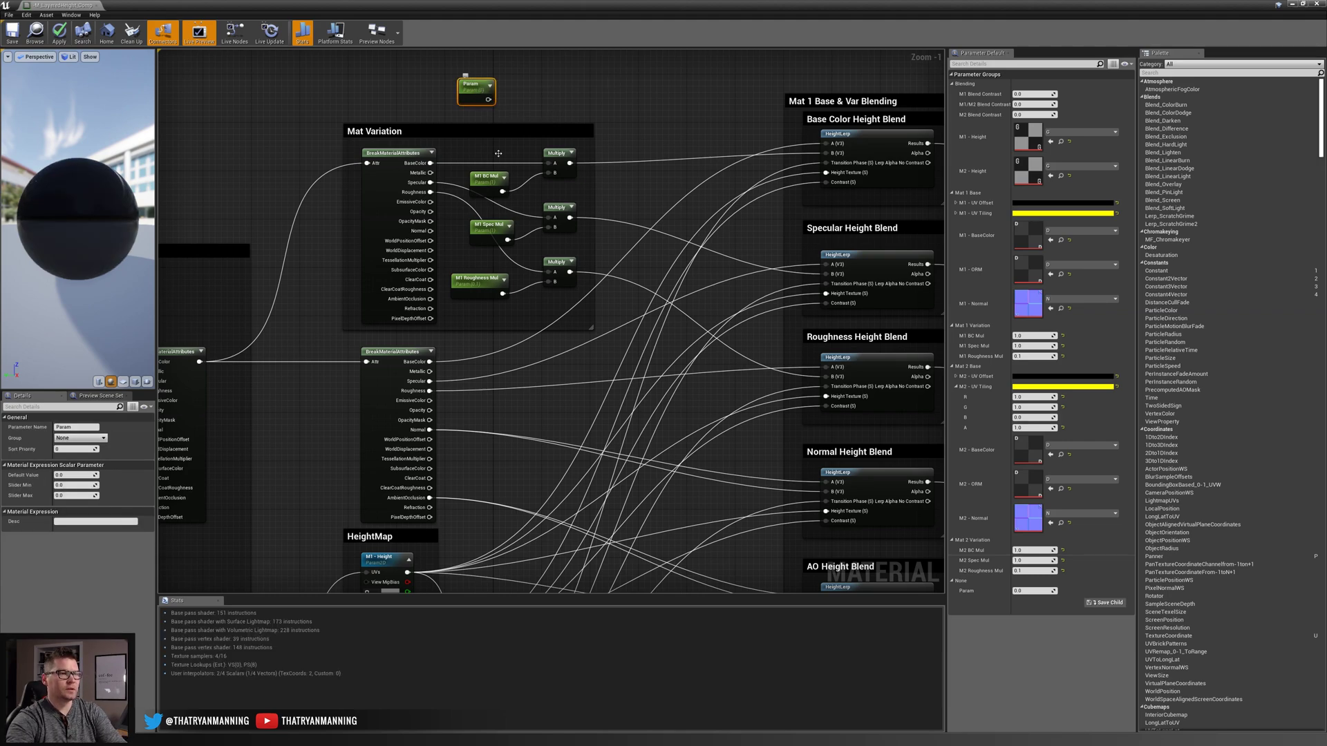
{"action": "key", "text": "Delete"}
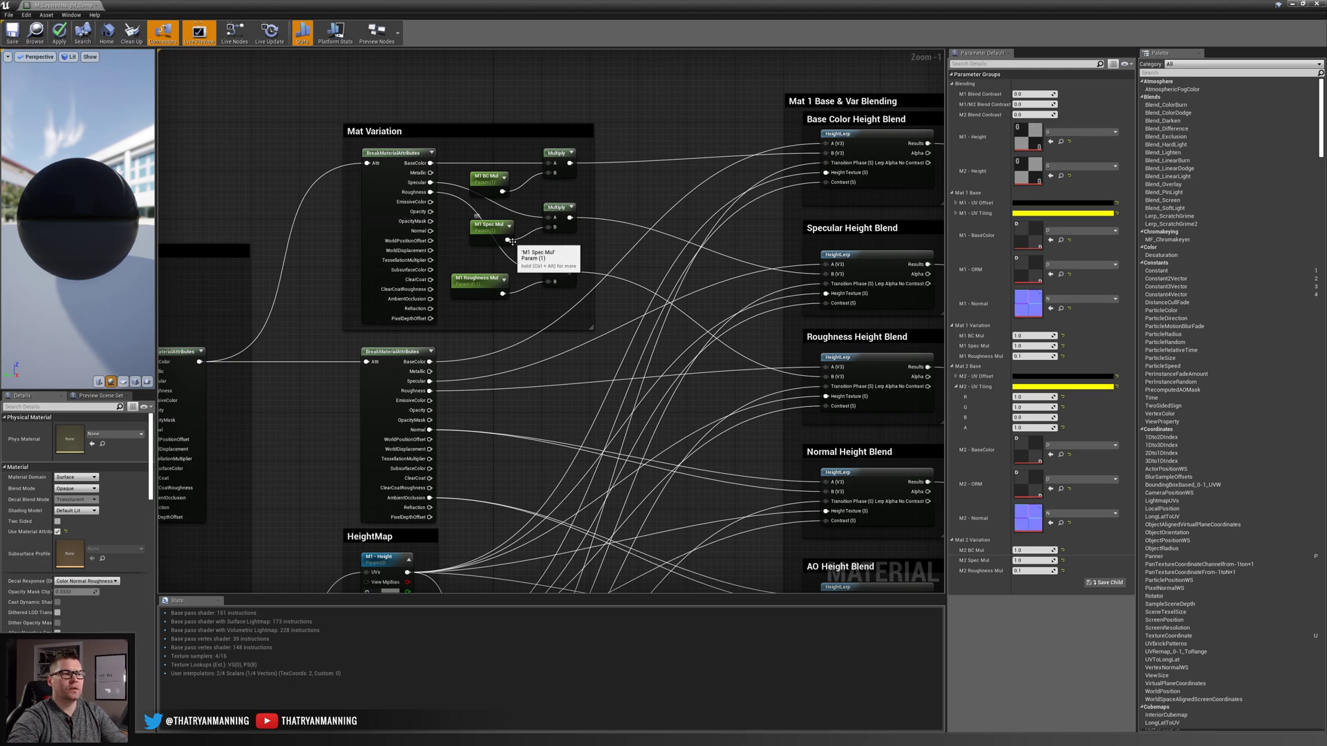
- Inspect the settings of the M1 Roughness Mul parameter in the Mat Variation group
{"action": "left_click", "coordinate": [473, 291]}
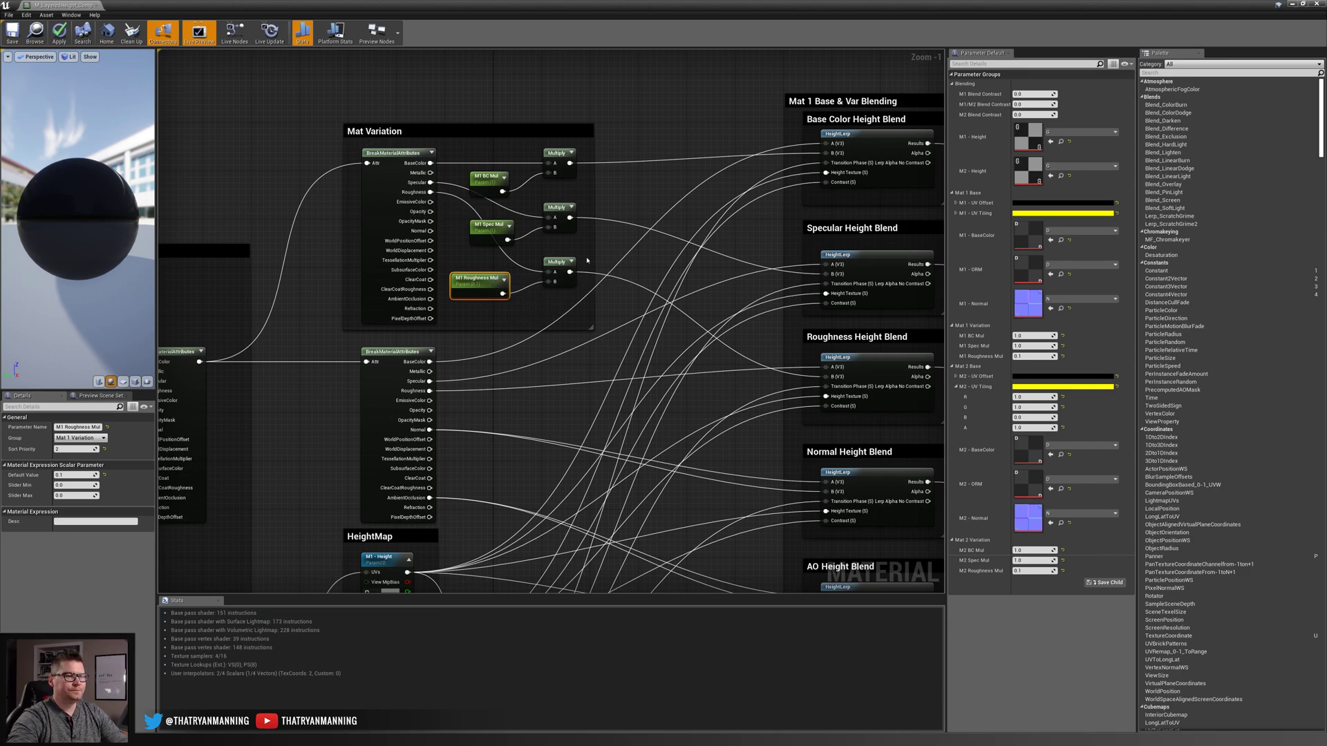
- Select the Roughness Height Blend's HeightLerp and MAT 1's base BreakMaterialAttributes node, and trace the latter back to the MAT 1 input maps
{"action": "right_click_drag", "start_coordinate": [651, 267], "coordinate": [513, 254]}
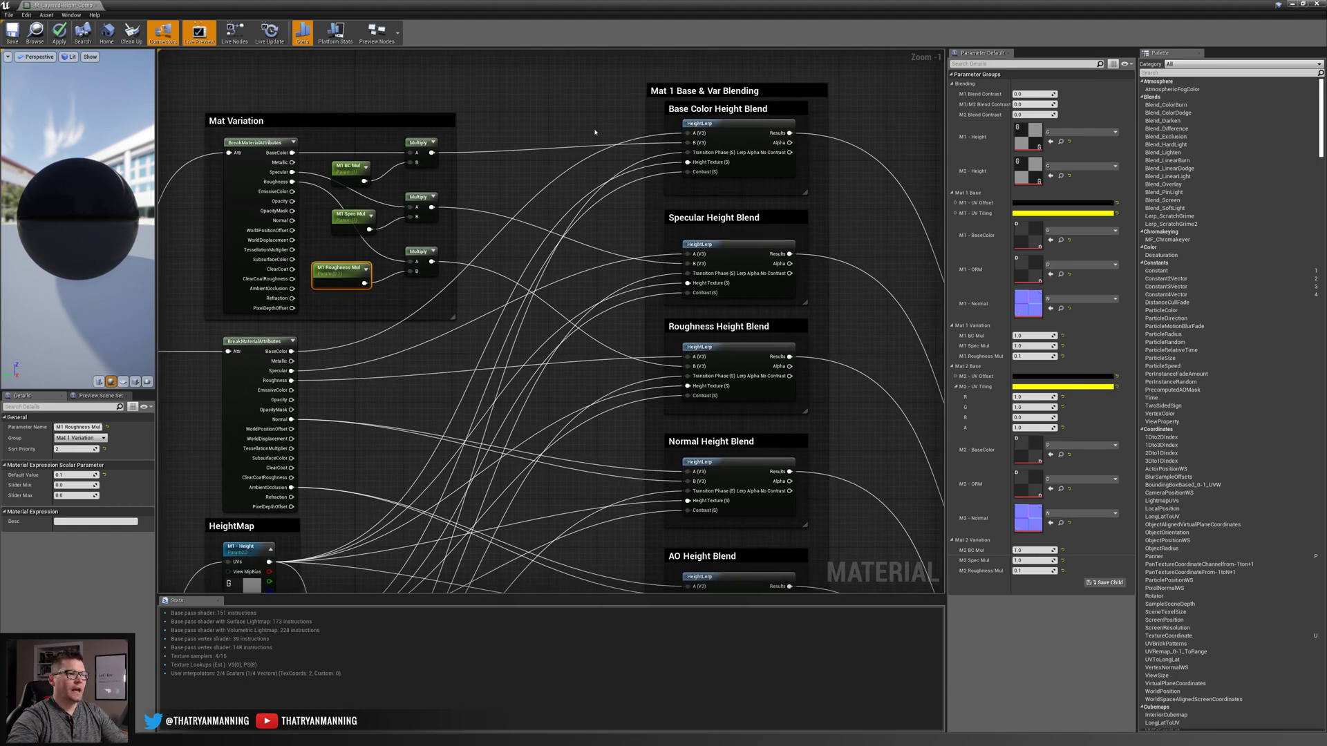
{"action": "left_click", "coordinate": [711, 352]}
{"action": "right_click_drag", "start_coordinate": [424, 351], "coordinate": [541, 349]}
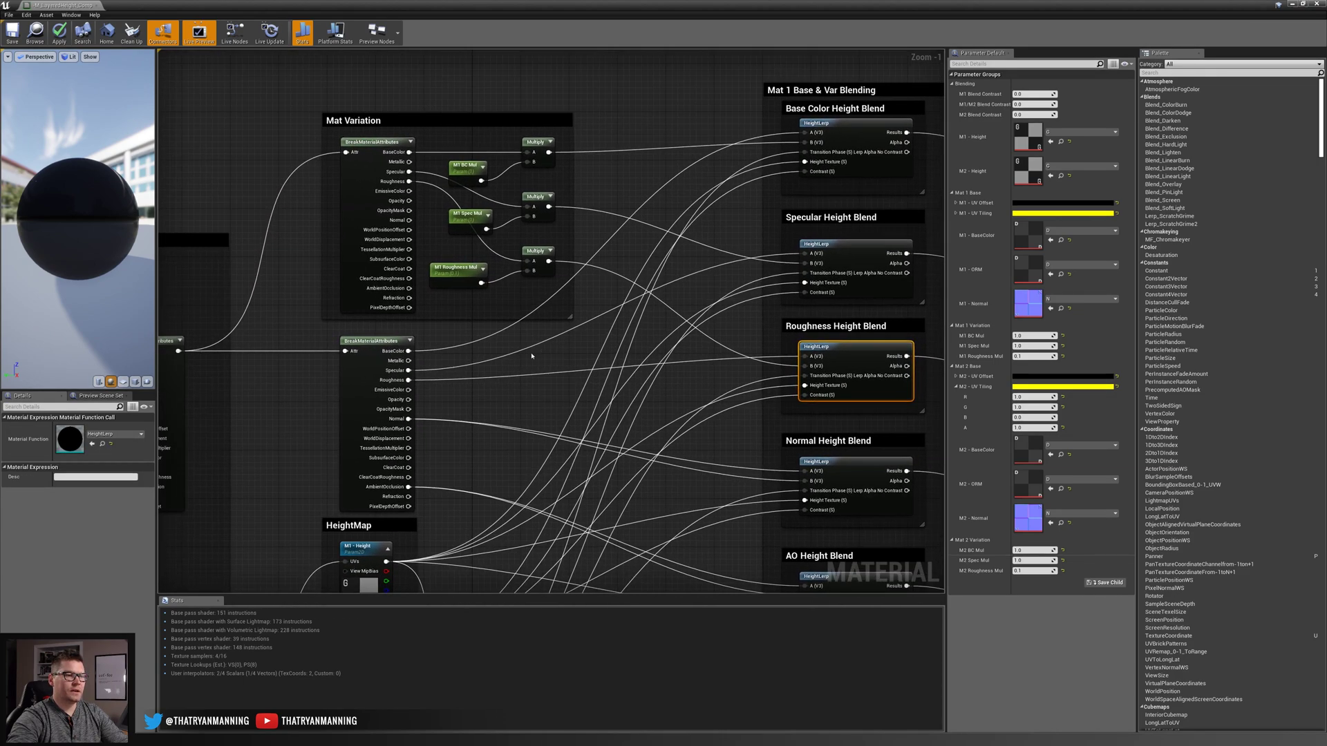
{"action": "left_click", "coordinate": [365, 340]}
{"action": "right_click_drag", "start_coordinate": [274, 373], "coordinate": [632, 320]}
{"action": "scroll", "coordinate": [465, 411], "scroll_direction": "down", "scroll_amount": 2}
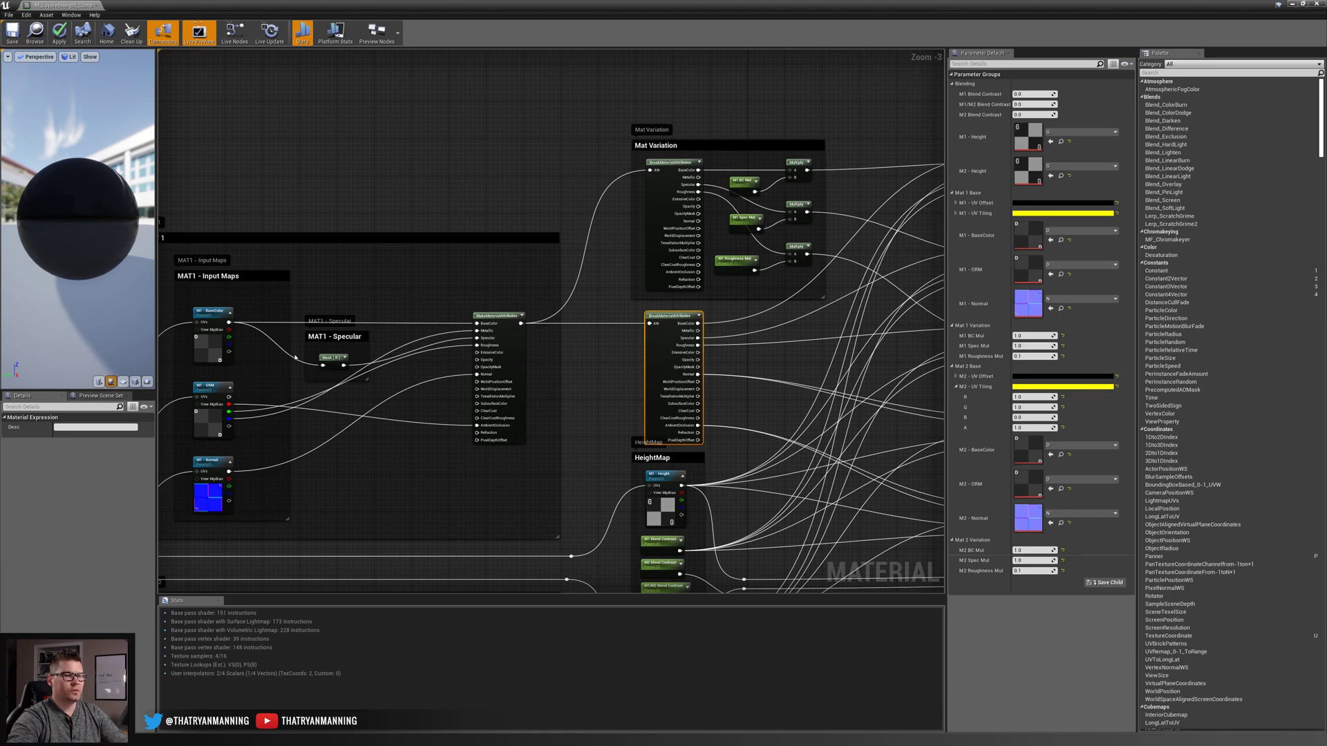
- Select the Roughness Height Blend's HeightLerp again and follow the base Roughness output to its A input
{"action": "right_click_drag", "start_coordinate": [855, 215], "coordinate": [507, 201]}
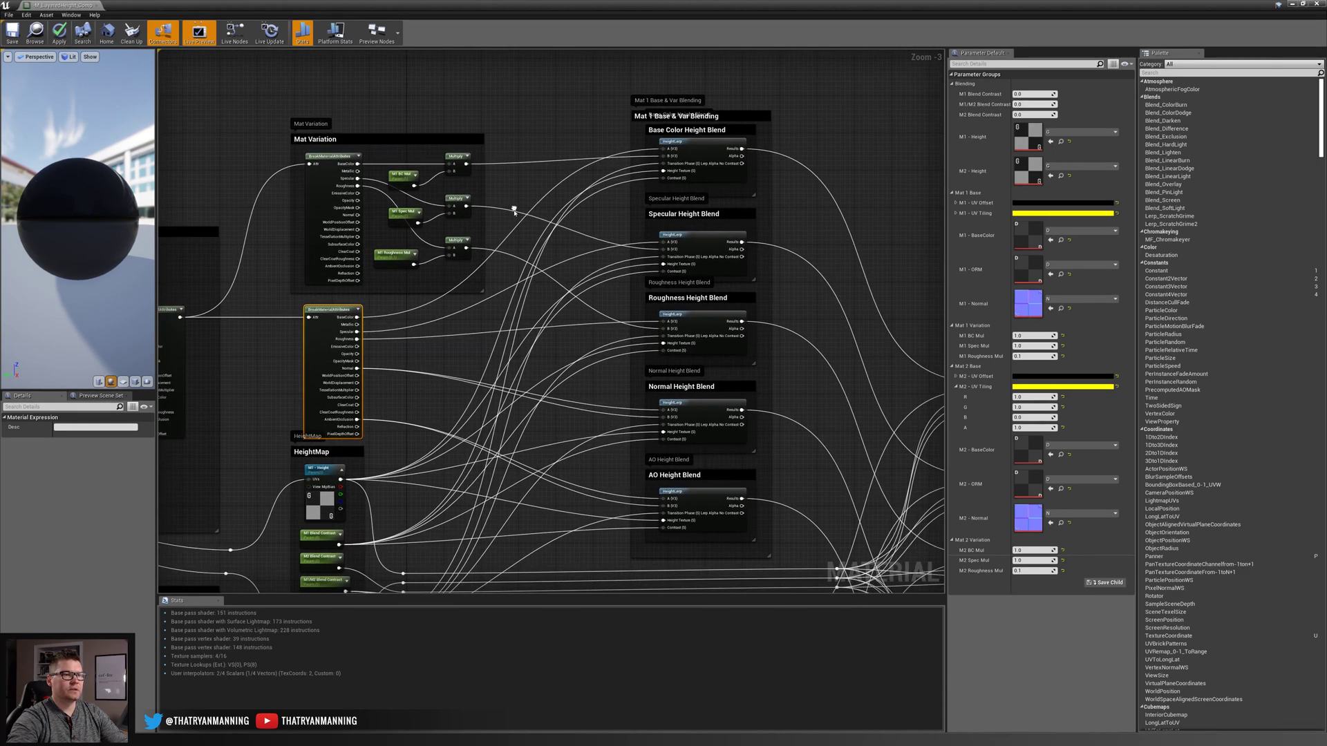
{"action": "scroll", "coordinate": [508, 201], "scroll_direction": "up", "scroll_amount": 1}
{"action": "left_click", "coordinate": [719, 338]}
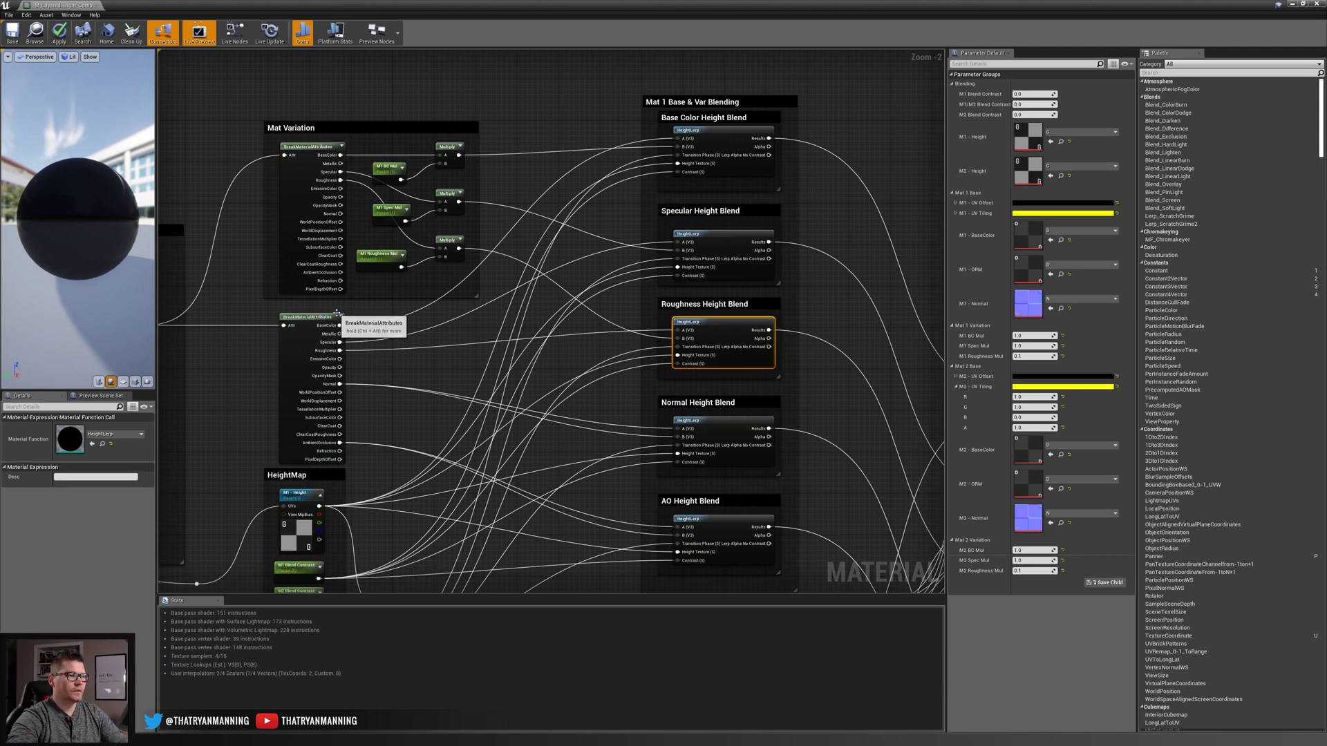
{"action": "left_click_drag", "start_coordinate": [340, 351], "coordinate": [678, 330]}
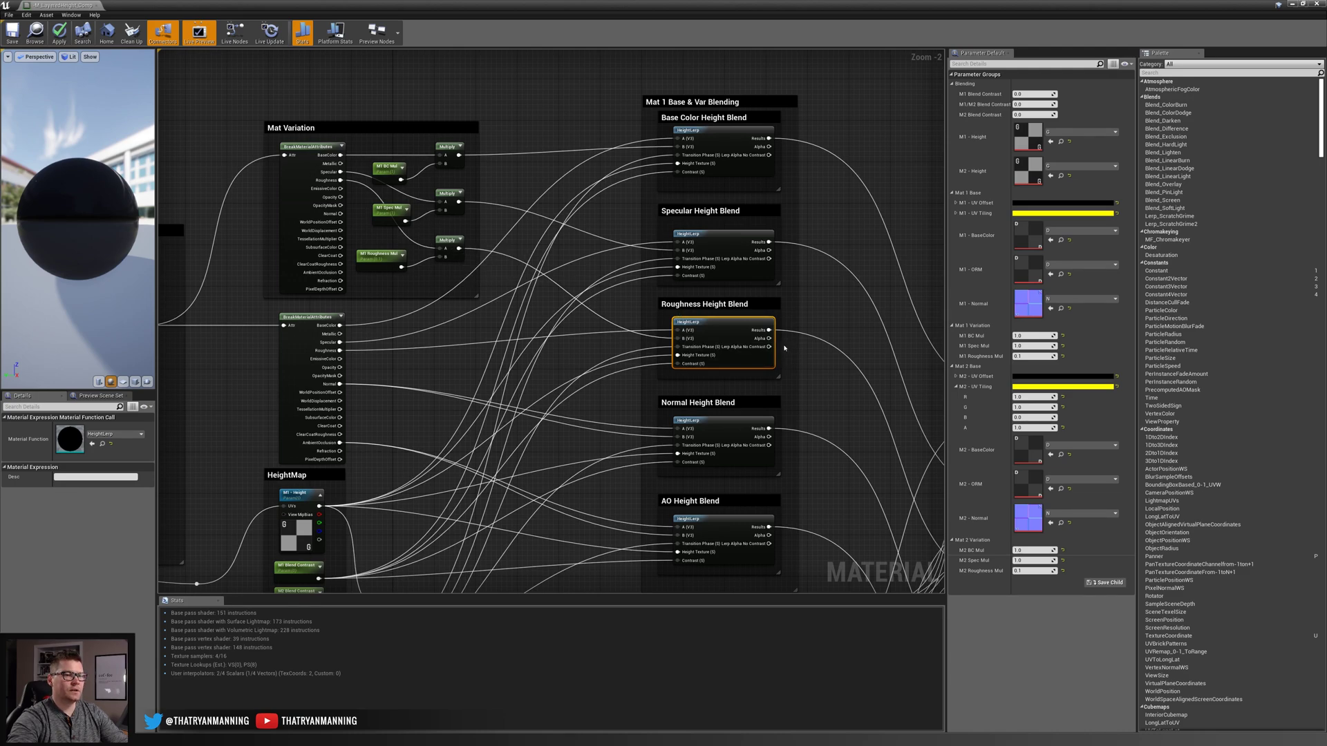
- Inspect the M1 Blend Contrast and M1/M2 Blend Contrast parameters in the HeightMap group and compare them with the Mat 1 height blends
{"action": "right_click_drag", "start_coordinate": [505, 430], "coordinate": [499, 274]}
{"action": "scroll", "coordinate": [500, 276], "scroll_direction": "down", "scroll_amount": 1}
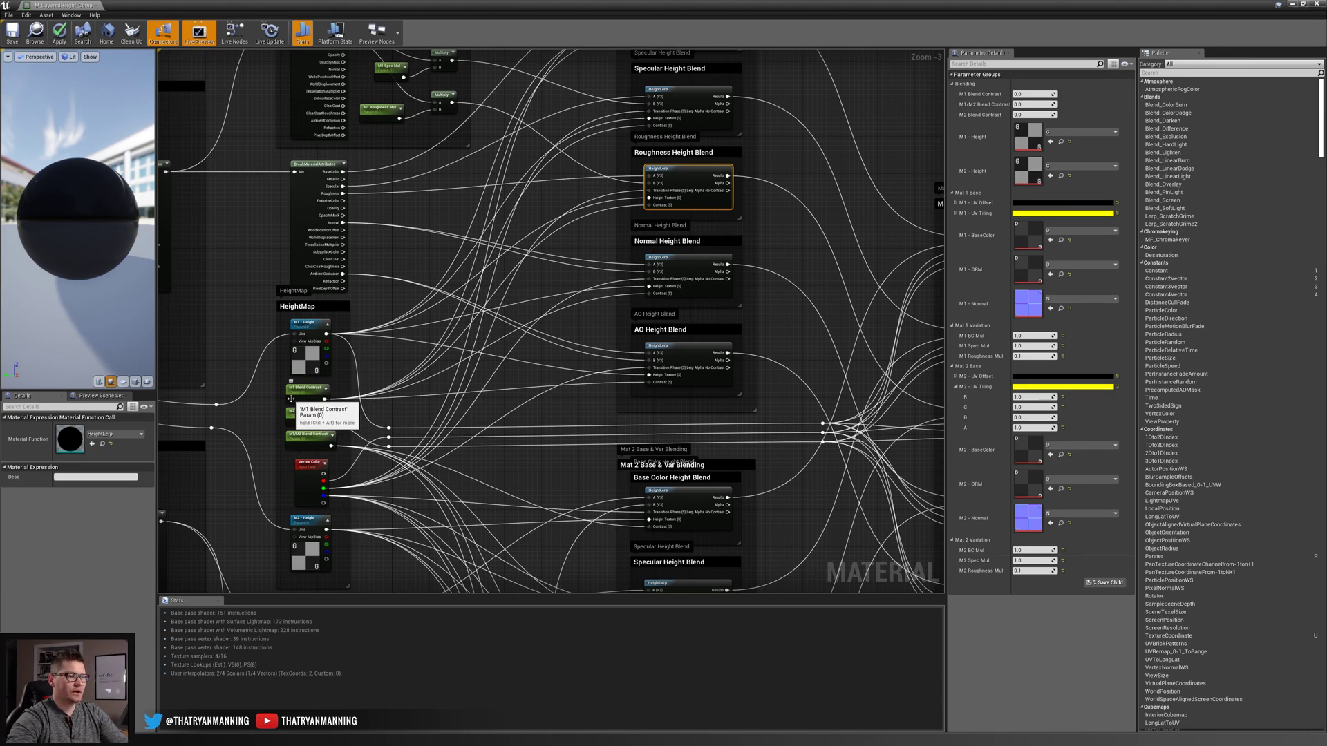
{"action": "left_click", "coordinate": [317, 396]}
{"action": "scroll", "coordinate": [314, 395], "scroll_direction": "up", "scroll_amount": 1}
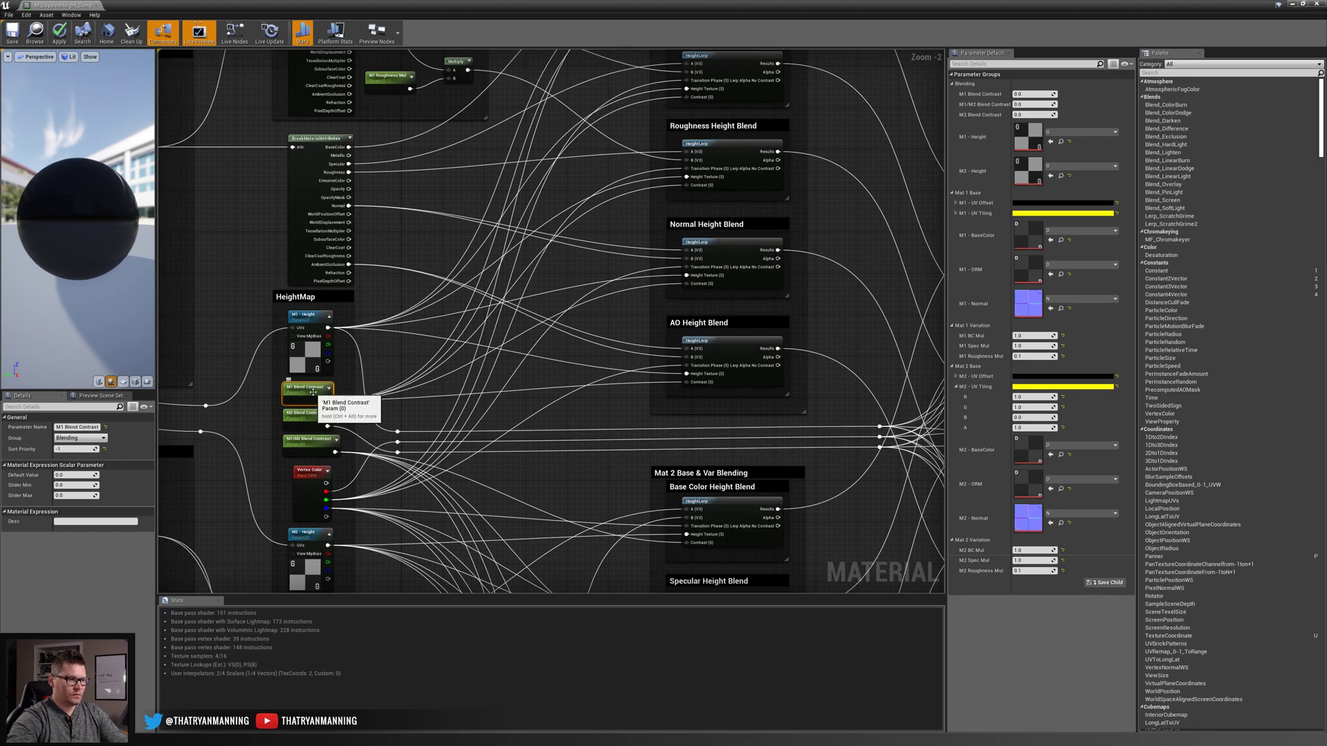
{"action": "left_click", "coordinate": [308, 445]}
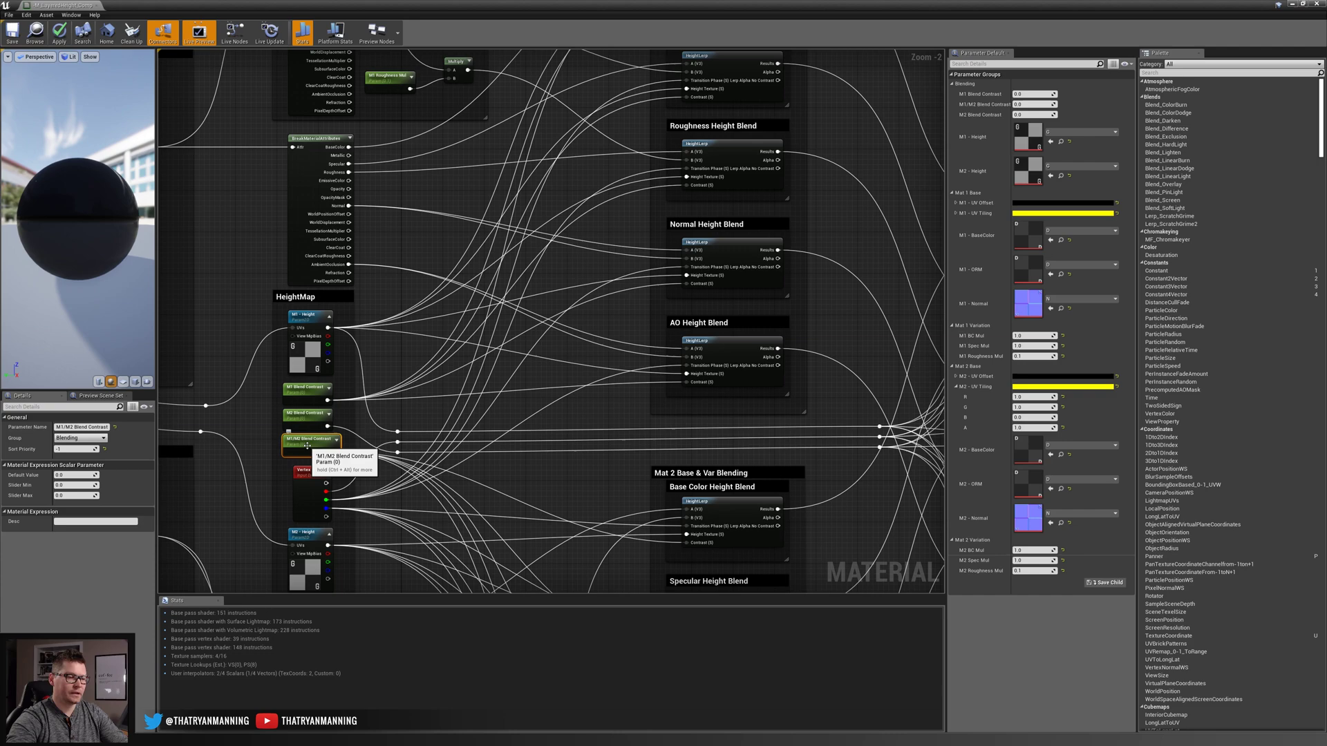
{"action": "left_click", "coordinate": [309, 392]}
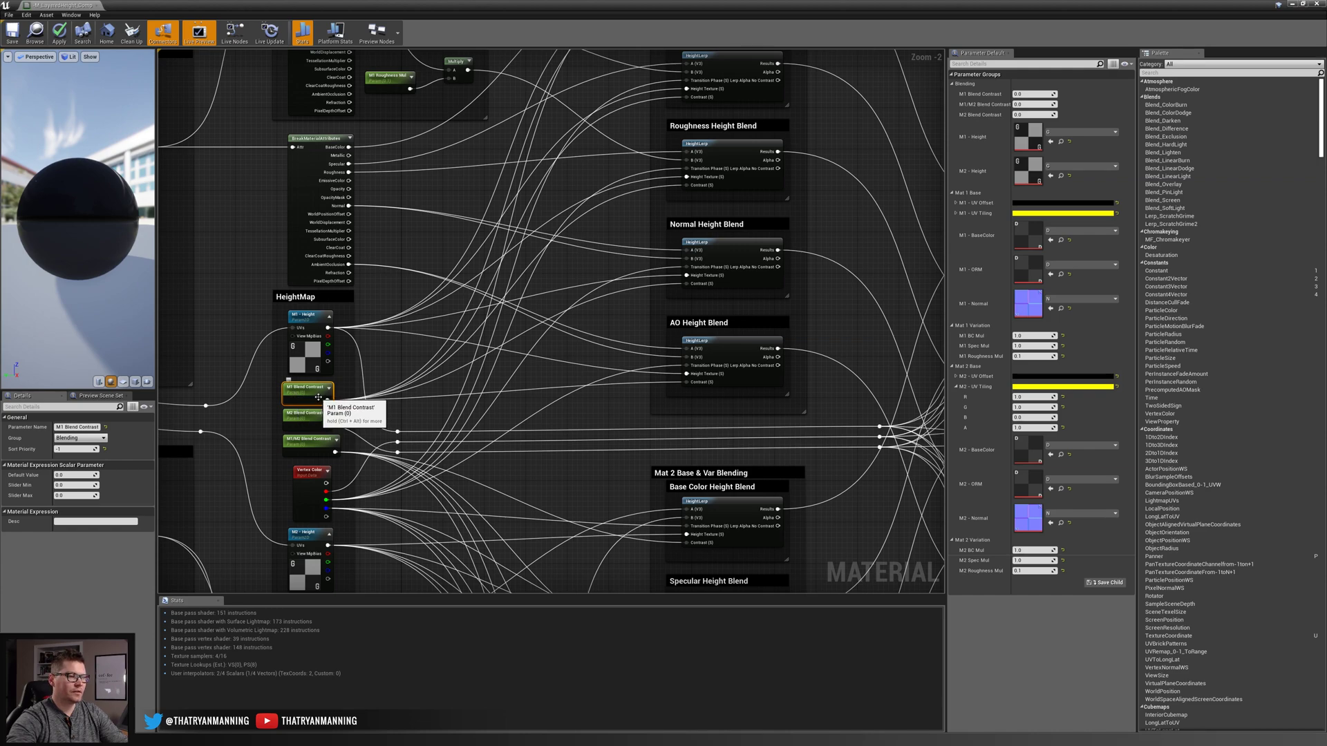
{"action": "scroll", "coordinate": [463, 325], "scroll_direction": "down", "scroll_amount": 1}
{"action": "right_click_drag", "start_coordinate": [544, 254], "coordinate": [524, 382]}
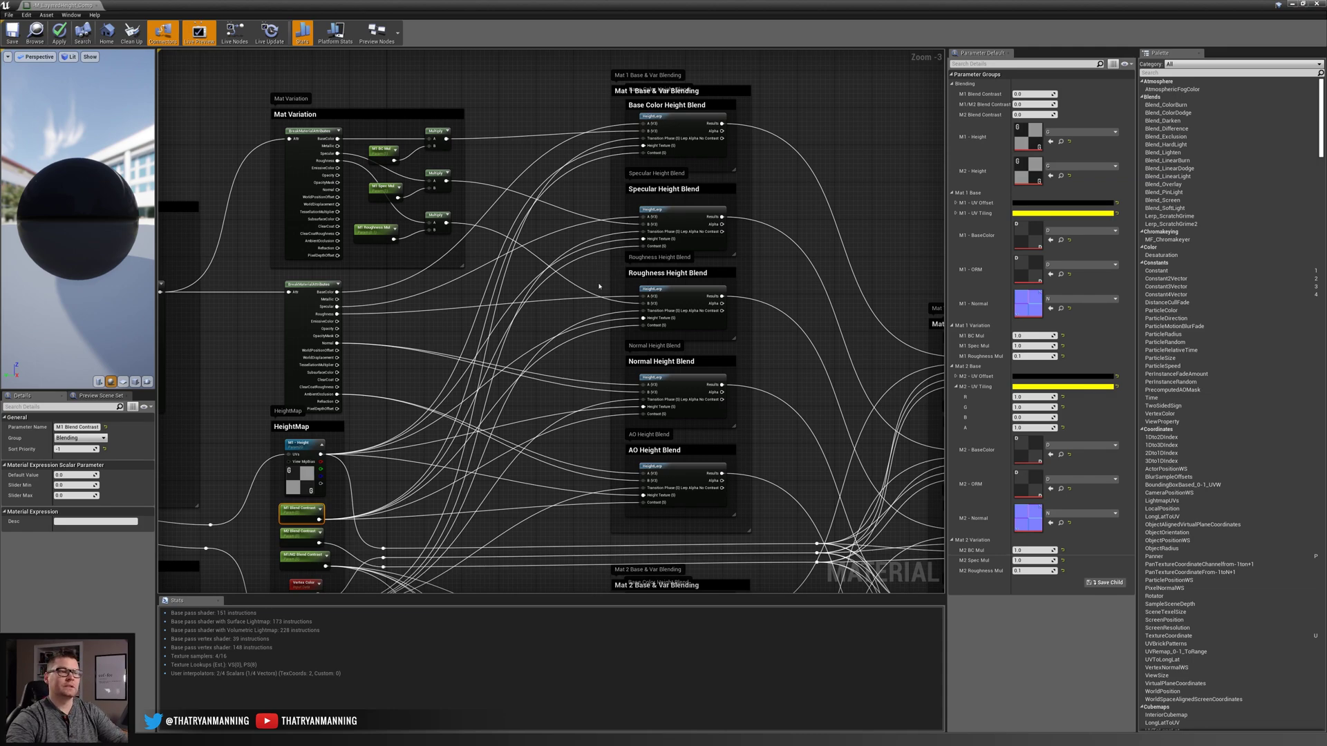
- Select the Mat 2 Base & Var Blending group and trace its inputs back through the second Mat Variation group to MAT 2
{"action": "scroll", "coordinate": [598, 287], "scroll_direction": "down", "scroll_amount": 2}
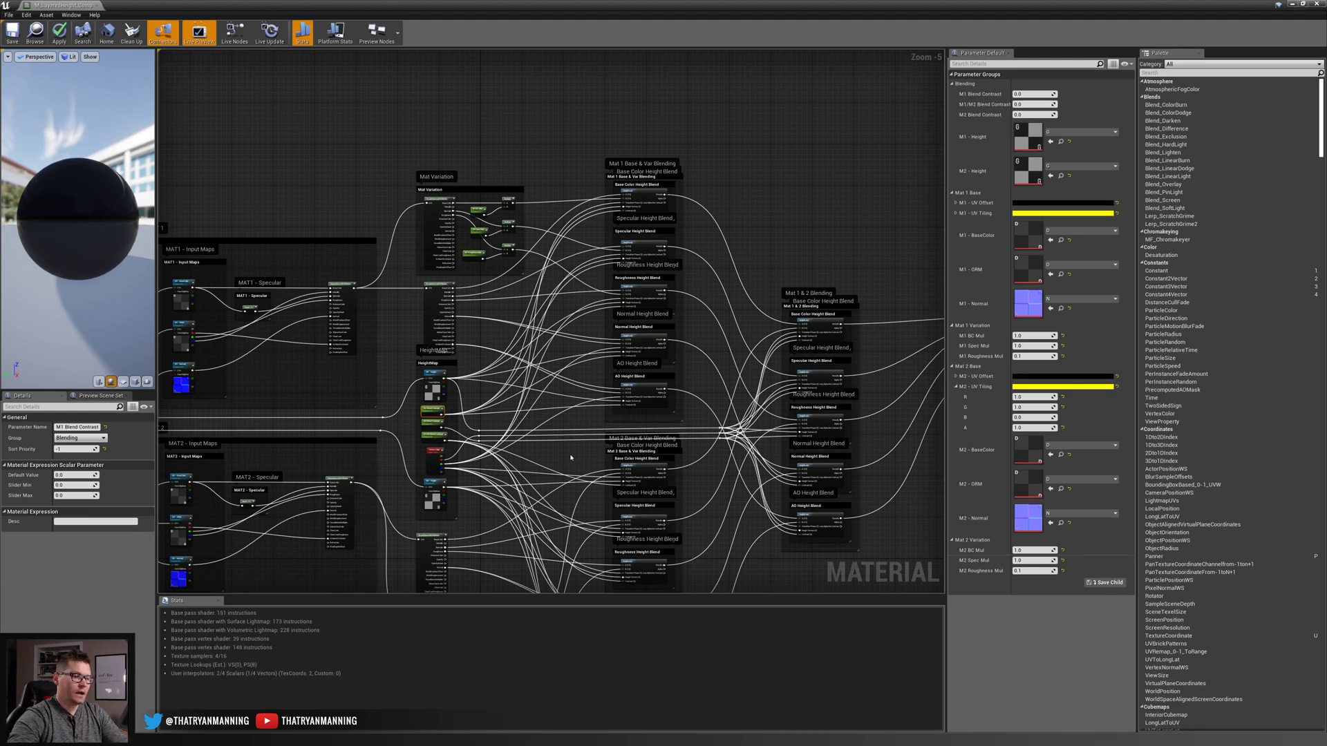
{"action": "right_click_drag", "start_coordinate": [570, 457], "coordinate": [629, 210]}
{"action": "scroll", "coordinate": [629, 210], "scroll_direction": "up", "scroll_amount": 1}
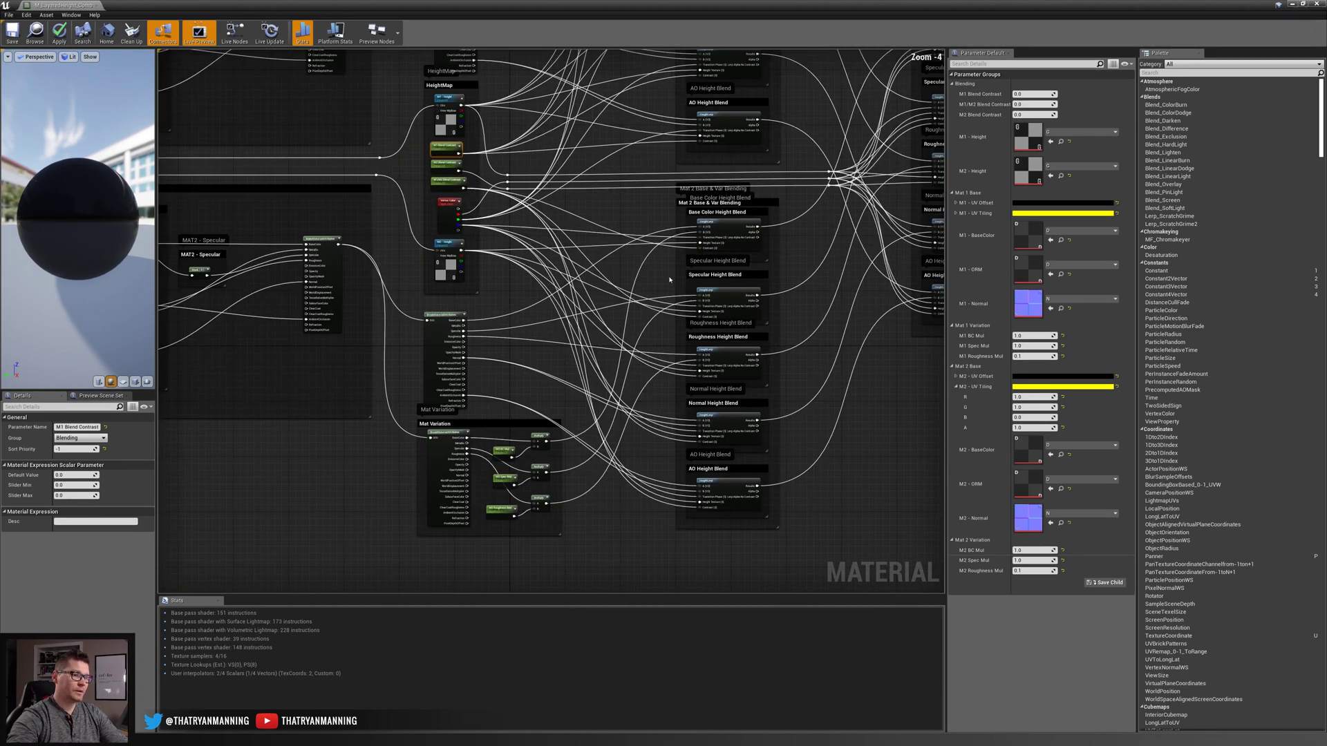
{"action": "left_click", "coordinate": [746, 200]}
{"action": "right_click_drag", "start_coordinate": [478, 327], "coordinate": [611, 305]}
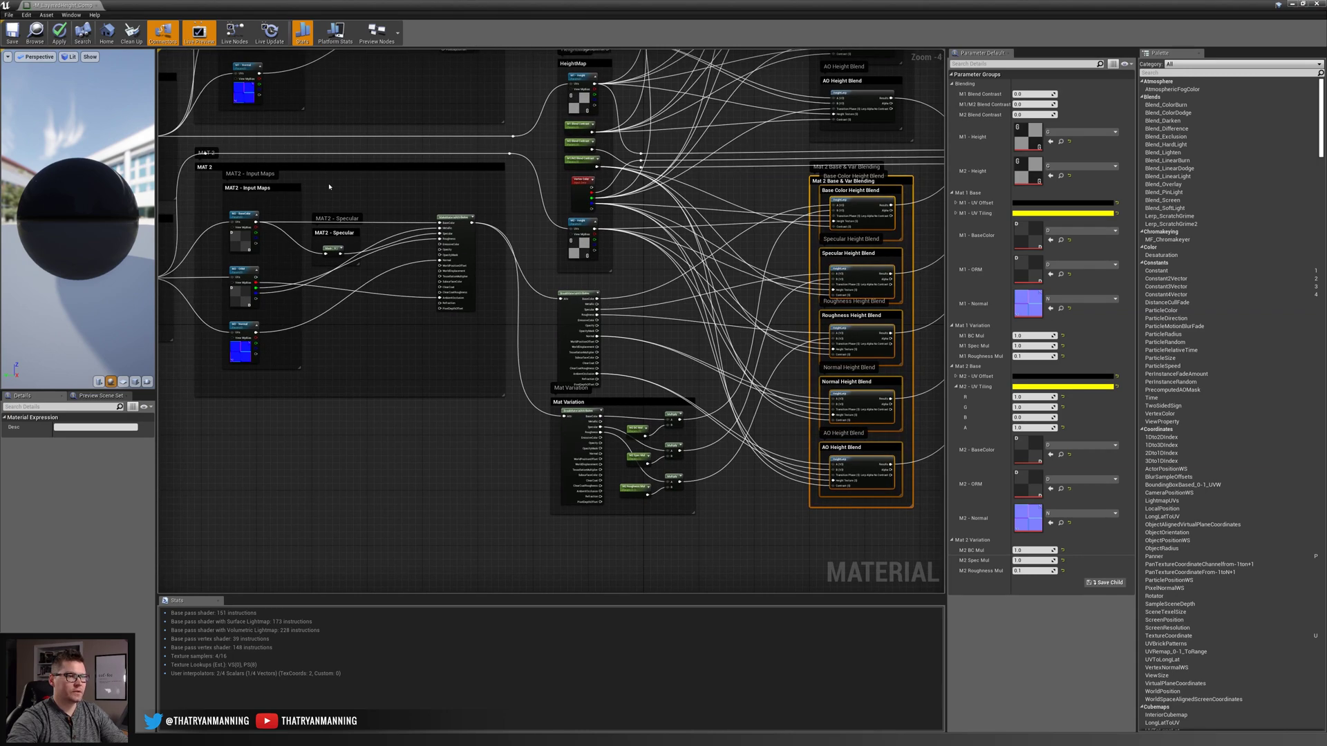
{"action": "scroll", "coordinate": [474, 419], "scroll_direction": "up", "scroll_amount": 1}
{"action": "right_click_drag", "start_coordinate": [522, 152], "coordinate": [315, 159]}
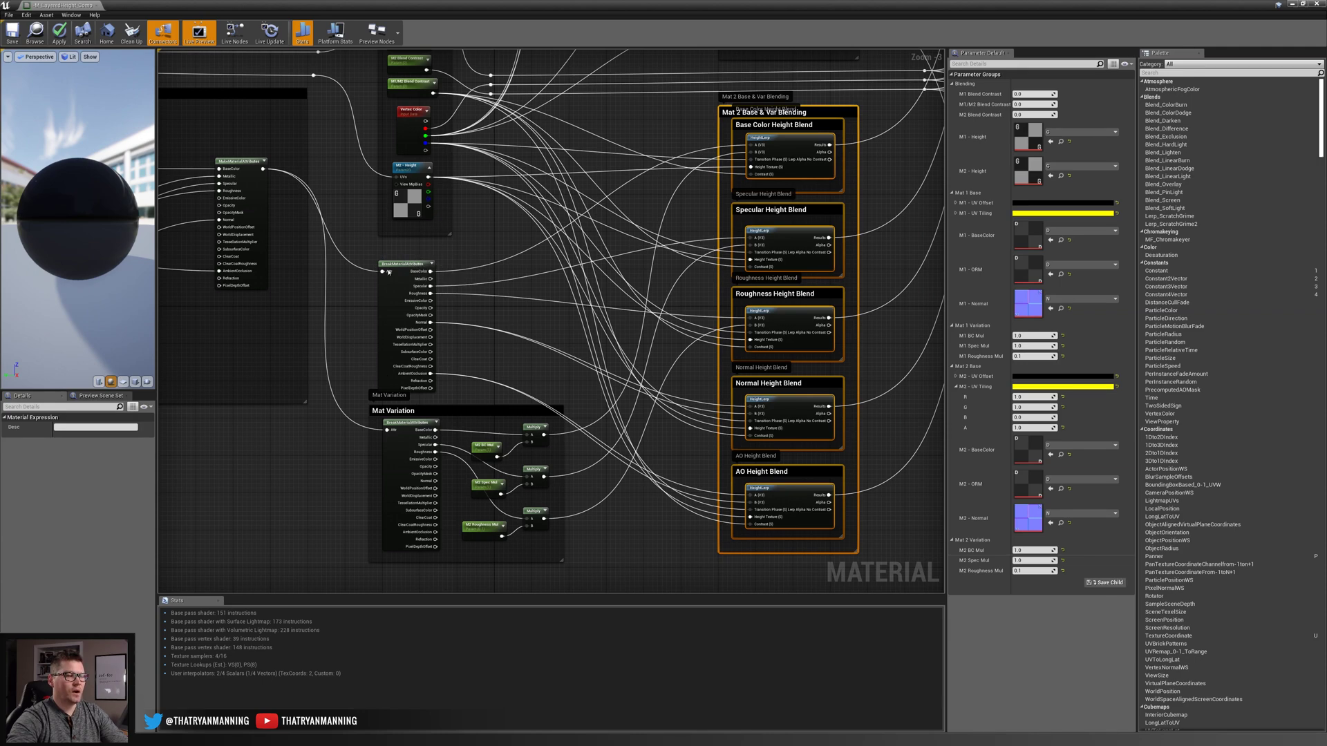
{"action": "right_click_drag", "start_coordinate": [459, 422], "coordinate": [520, 393]}
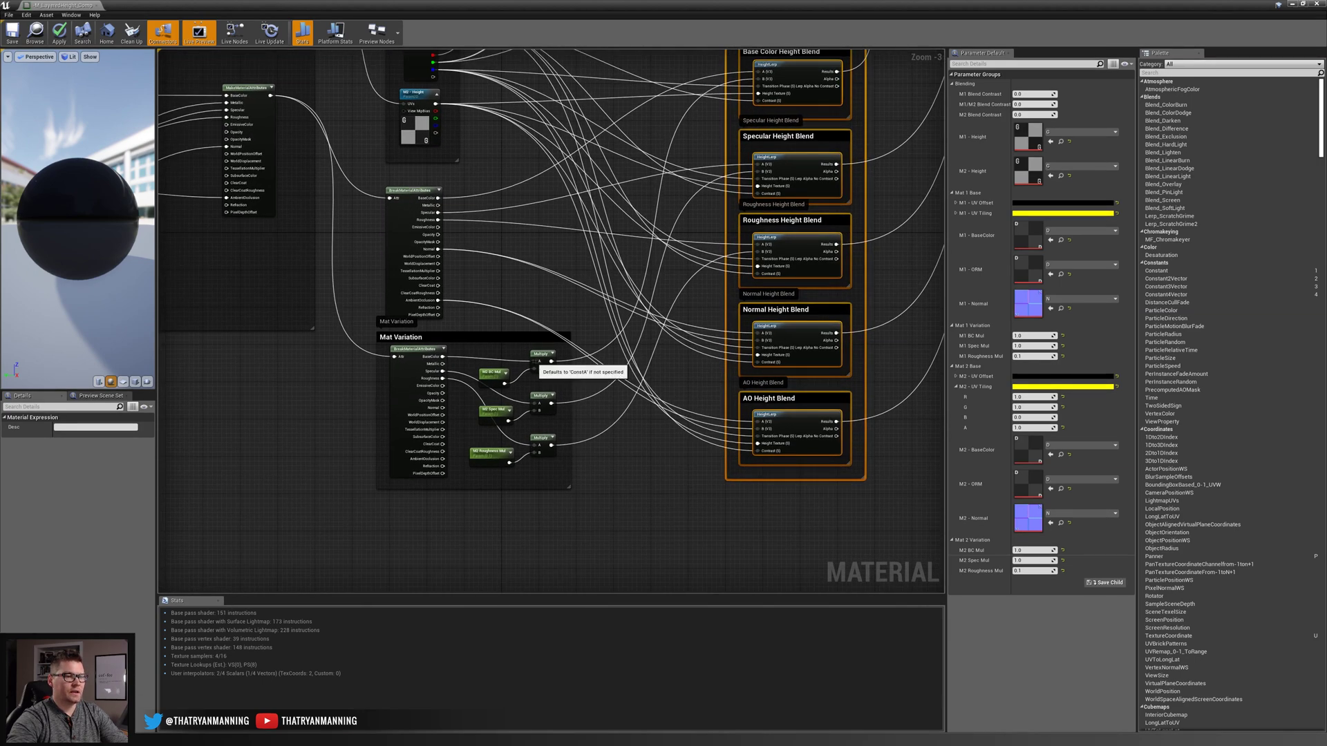
- Inspect the settings of the M2 BC Mul parameter in MAT 2's Mat Variation group
{"action": "scroll", "coordinate": [479, 406], "scroll_direction": "up", "scroll_amount": 1}
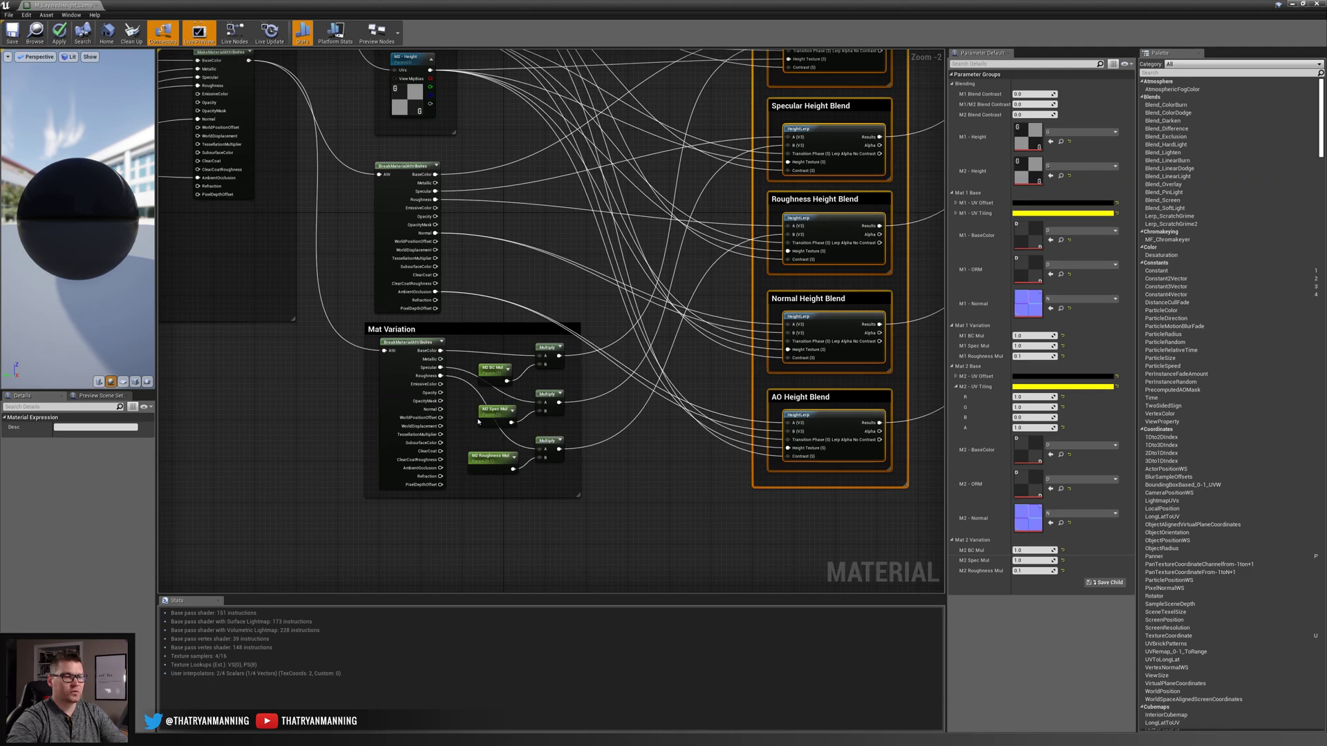
{"action": "scroll", "coordinate": [479, 422], "scroll_direction": "up", "scroll_amount": 2}
{"action": "left_click", "coordinate": [494, 359]}
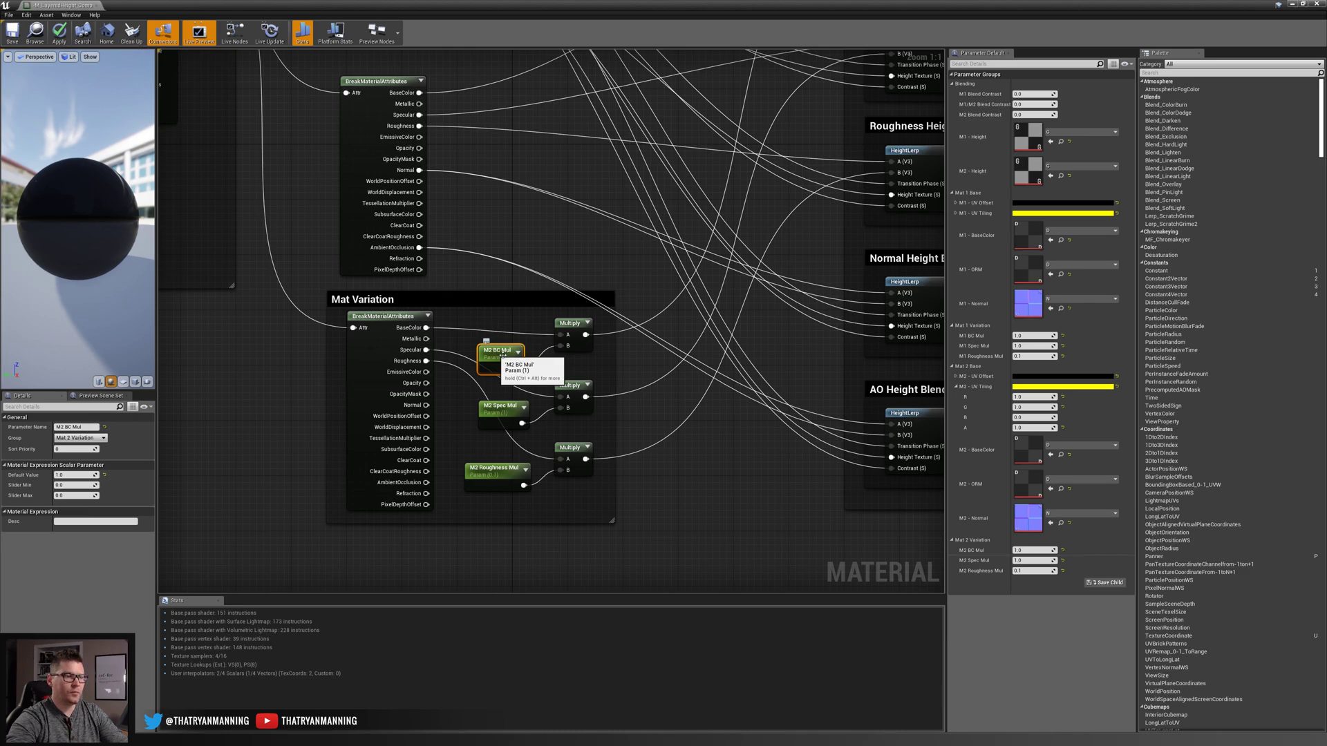
- Examine the Mat 2 height blend inputs and inspect the settings of the M2 - Height texture parameter
{"action": "scroll", "coordinate": [606, 381], "scroll_direction": "down", "scroll_amount": 2}
{"action": "right_click_drag", "start_coordinate": [675, 295], "coordinate": [491, 427]}
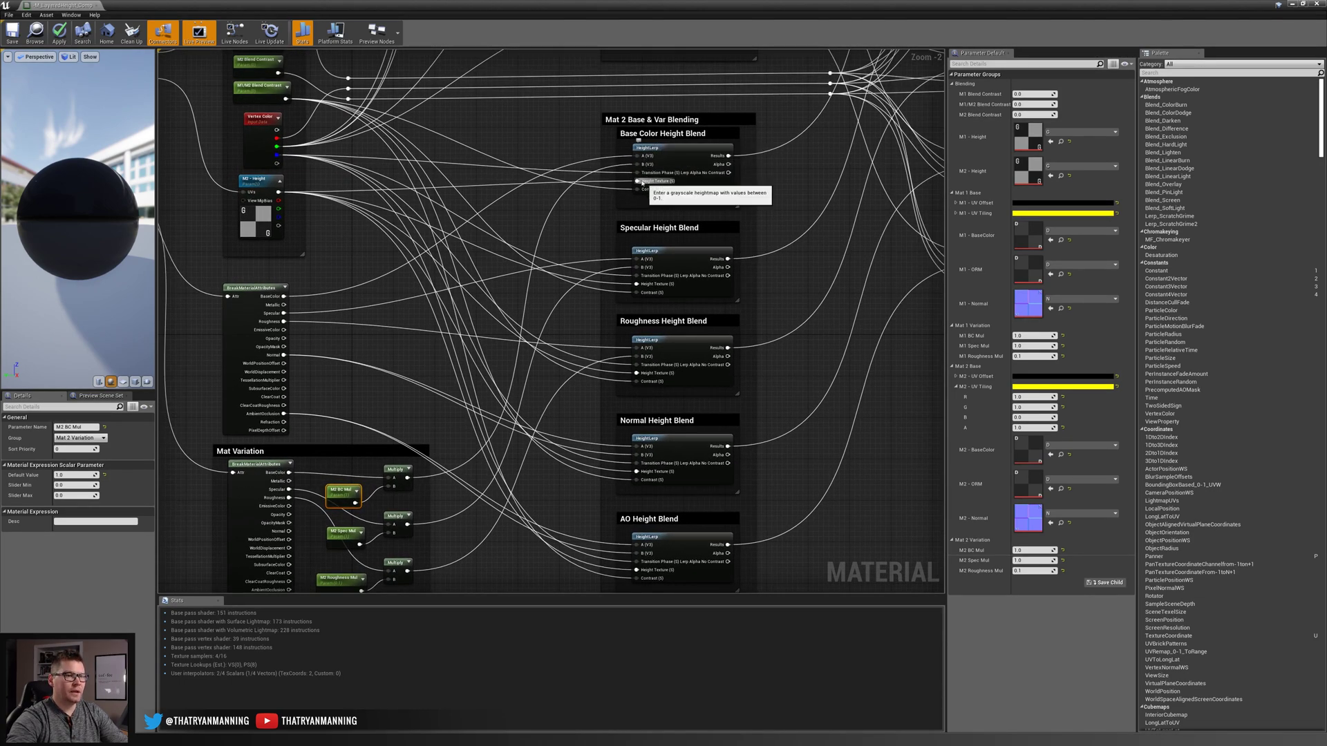
{"action": "right_click_drag", "start_coordinate": [482, 132], "coordinate": [482, 268]}
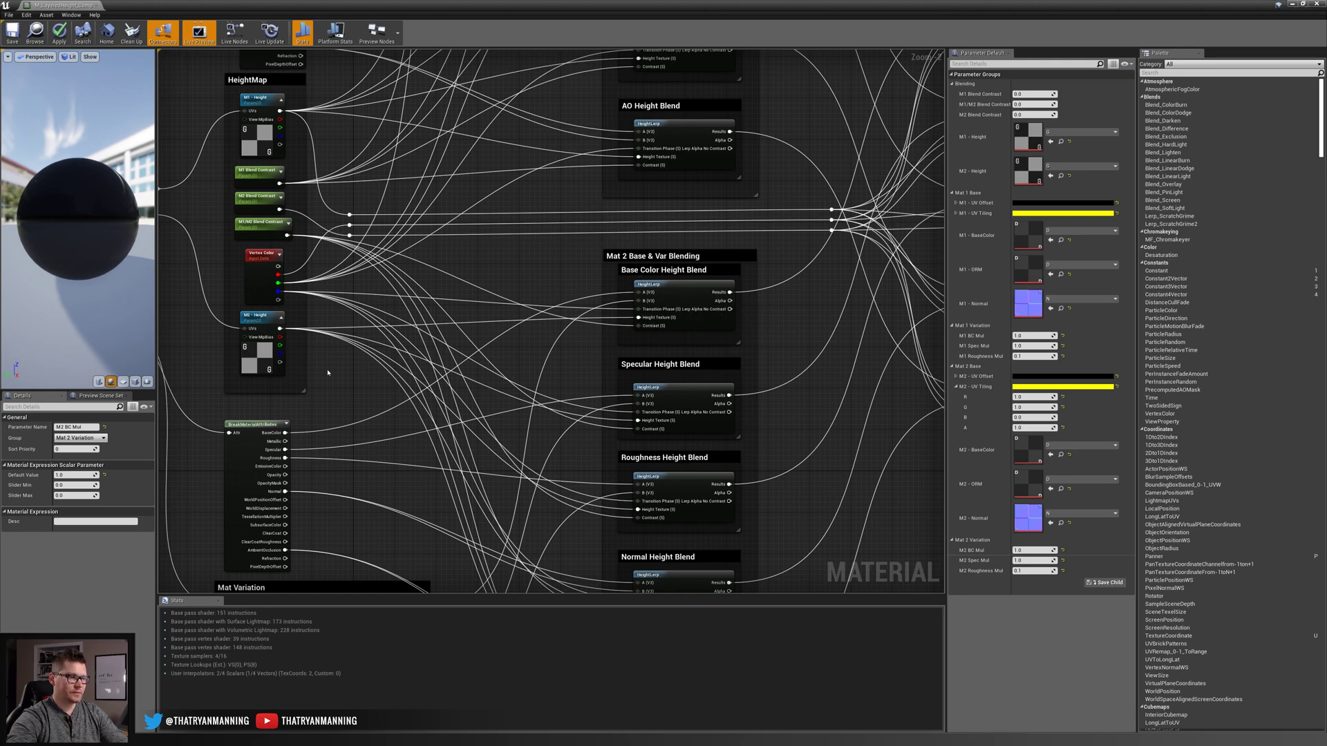
{"action": "left_click", "coordinate": [263, 354]}
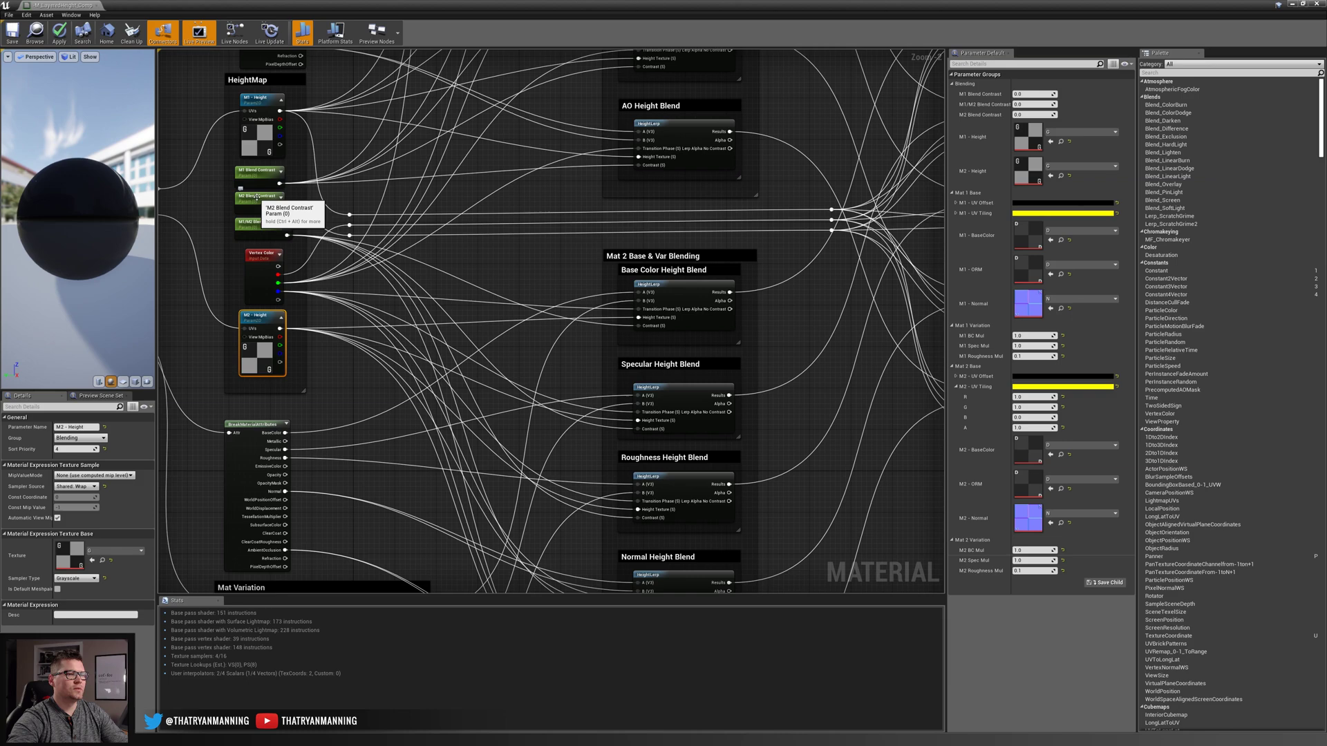
- Select the MAT1 - UV Tiling group, the MAT 1 group and MAT 1's base BreakMaterialAttributes node together
{"action": "scroll", "coordinate": [660, 357], "scroll_direction": "down", "scroll_amount": 8}
{"action": "scroll", "coordinate": [661, 357], "scroll_direction": "up", "scroll_amount": 2}
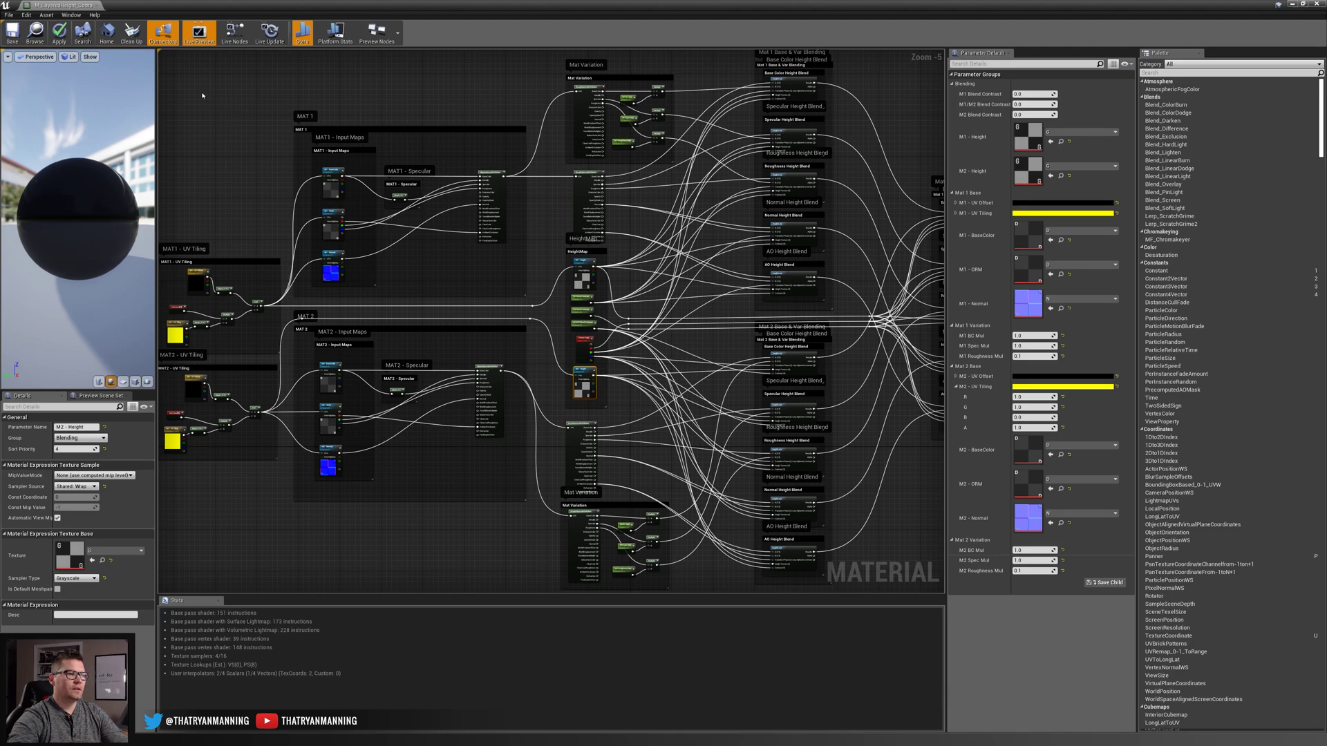
{"action": "left_click", "coordinate": [228, 261]}
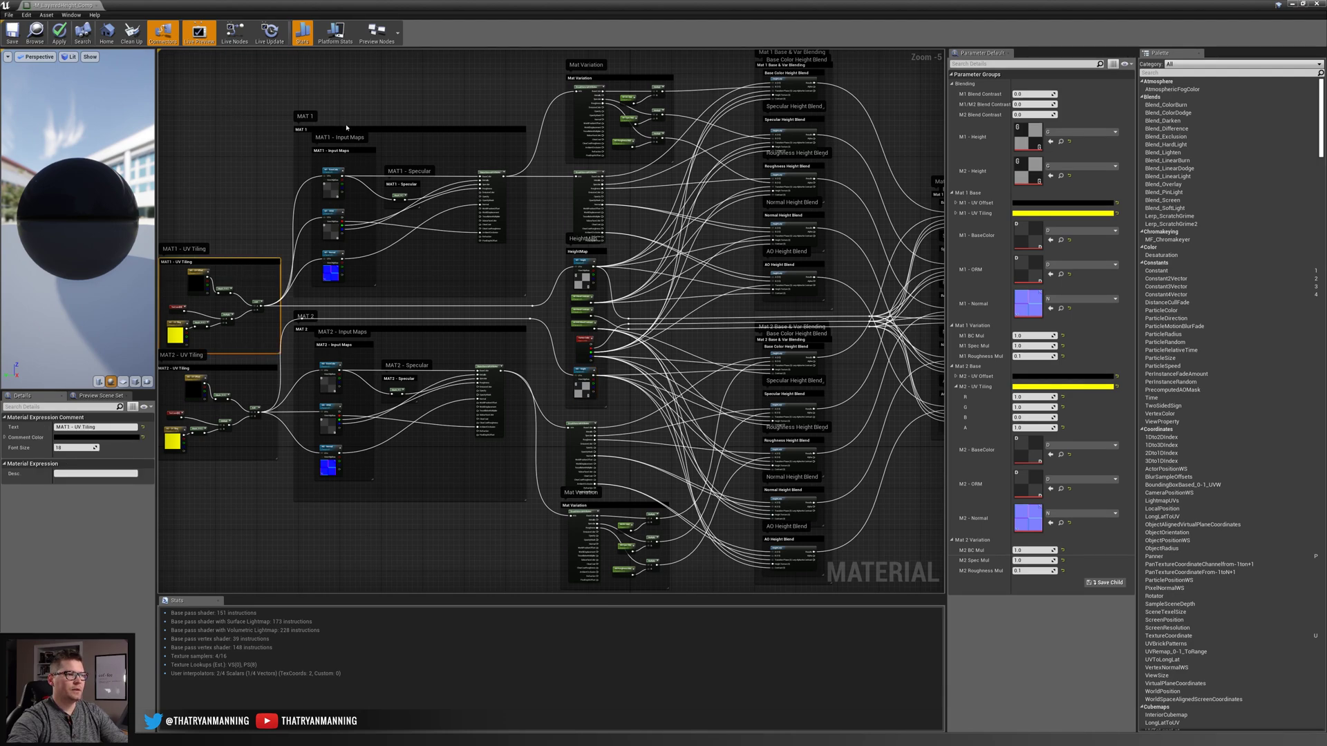
{"action": "left_click", "coordinate": [345, 137], "text": "ctrl"}
{"action": "left_click", "coordinate": [601, 188], "text": "ctrl"}
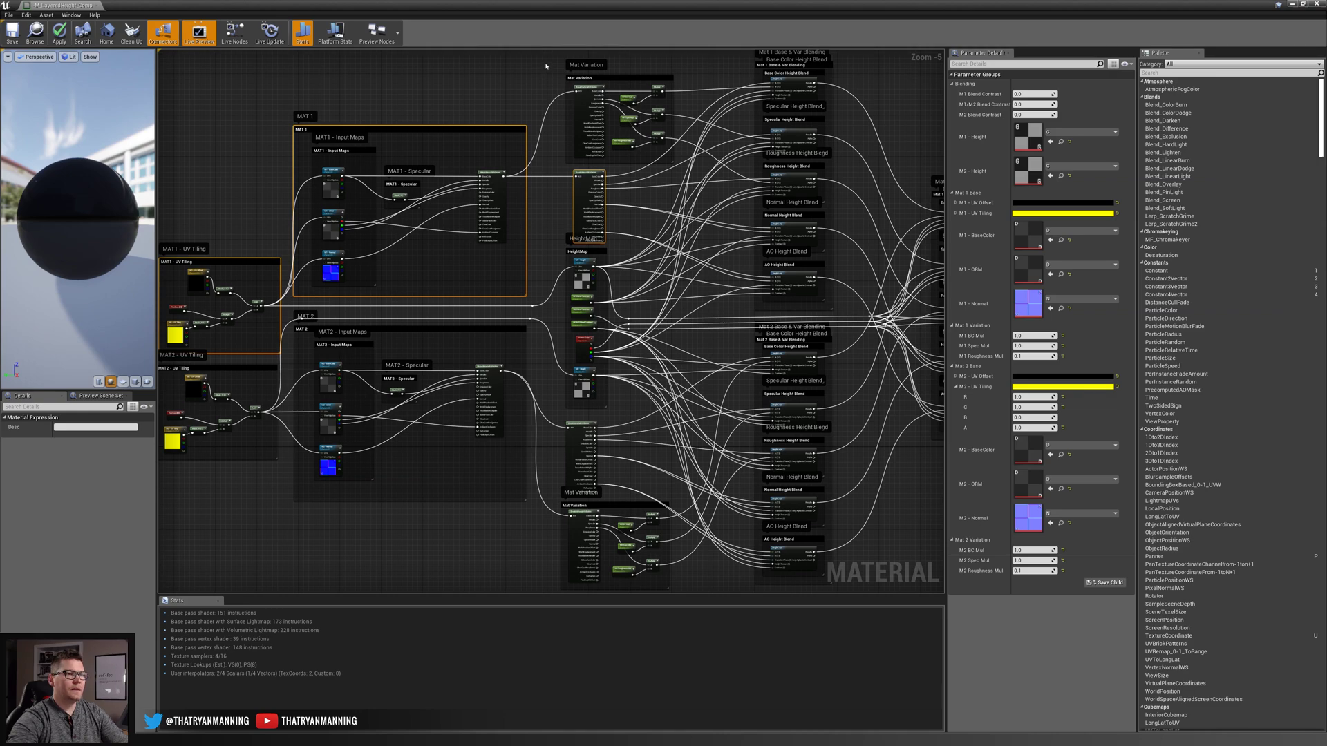
- Select MAT 1's Mat Variation group with its nodes, followed by the Mat 1 Base & Var Blending group
{"action": "left_click_drag", "start_coordinate": [545, 66], "coordinate": [683, 166]}
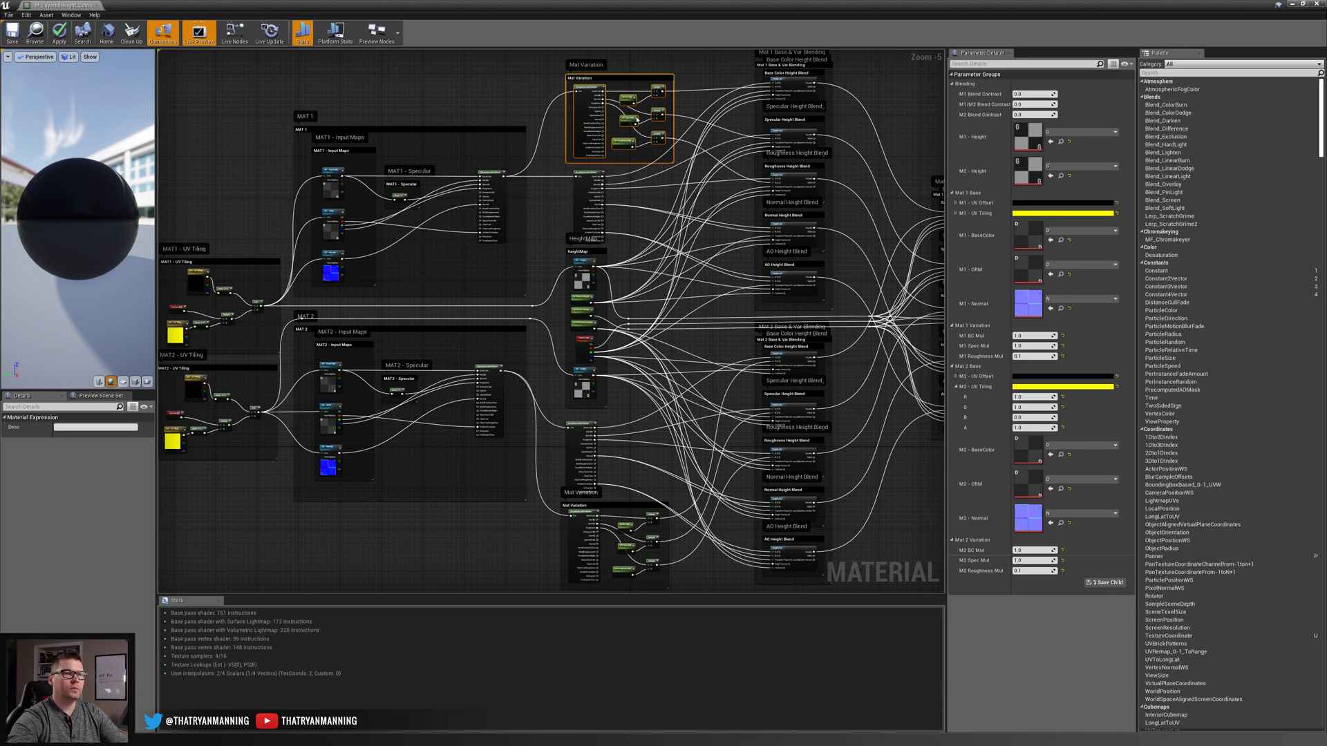
{"action": "left_click", "coordinate": [793, 73]}
{"action": "left_click", "coordinate": [761, 71]}
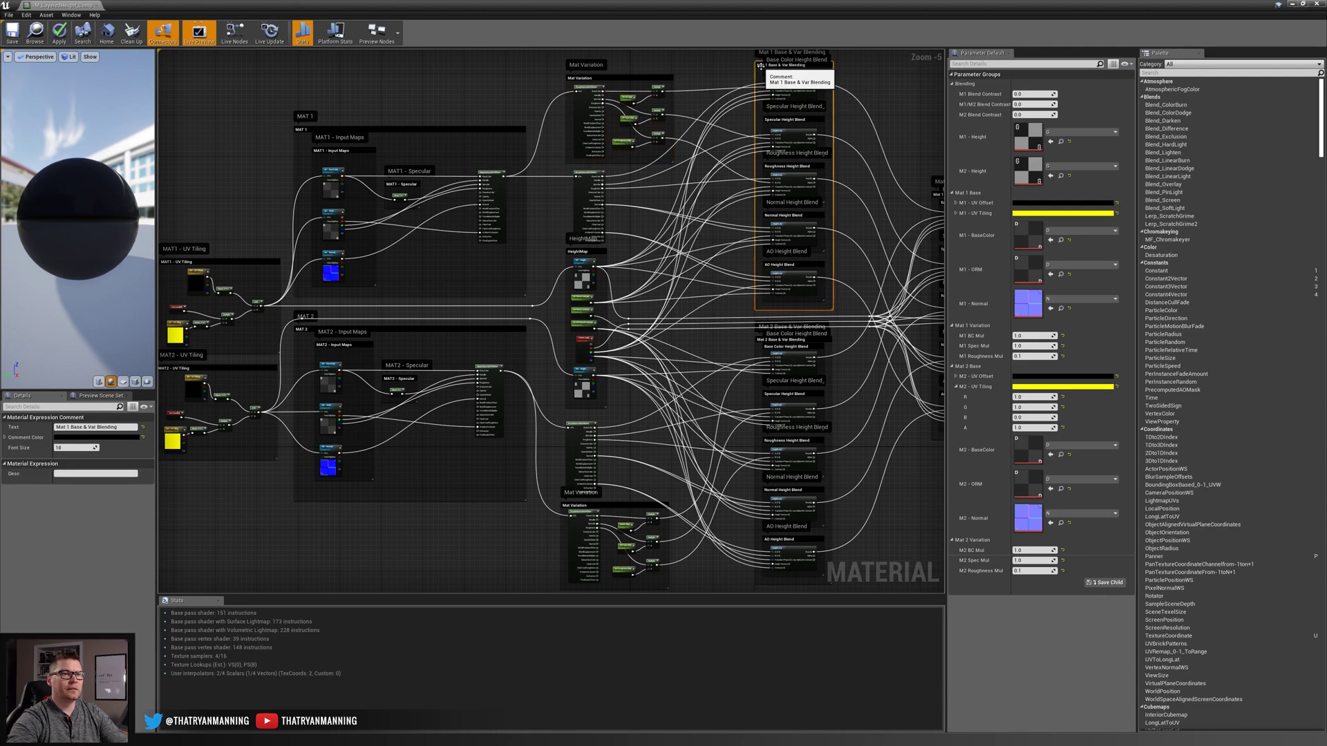
- Select the MAT 1 section from its input maps to its height blends, and single out the Mat 1 Base & Var Blending group
{"action": "left_click_drag", "start_coordinate": [683, 69], "coordinate": [310, 233]}
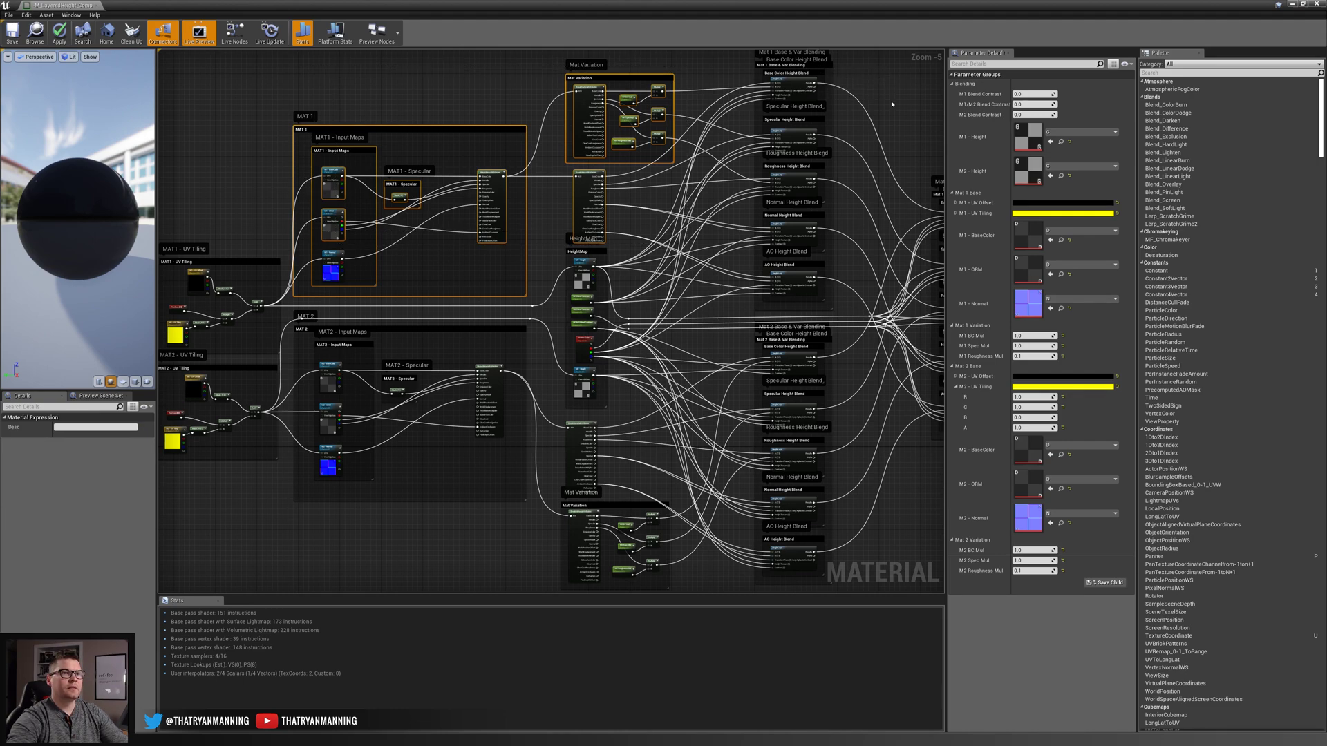
{"action": "right_click_drag", "start_coordinate": [881, 143], "coordinate": [855, 151]}
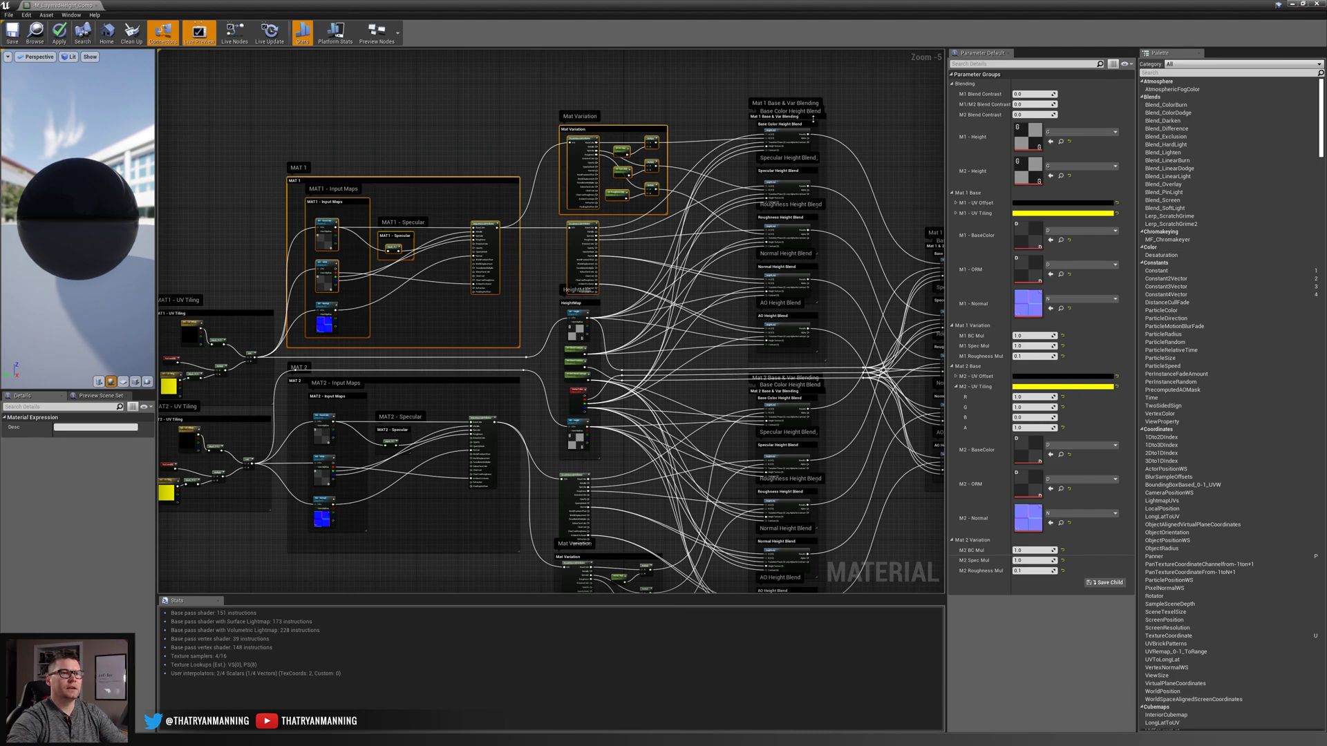
{"action": "left_click", "coordinate": [824, 136]}
{"action": "left_click_drag", "start_coordinate": [228, 108], "coordinate": [872, 293]}
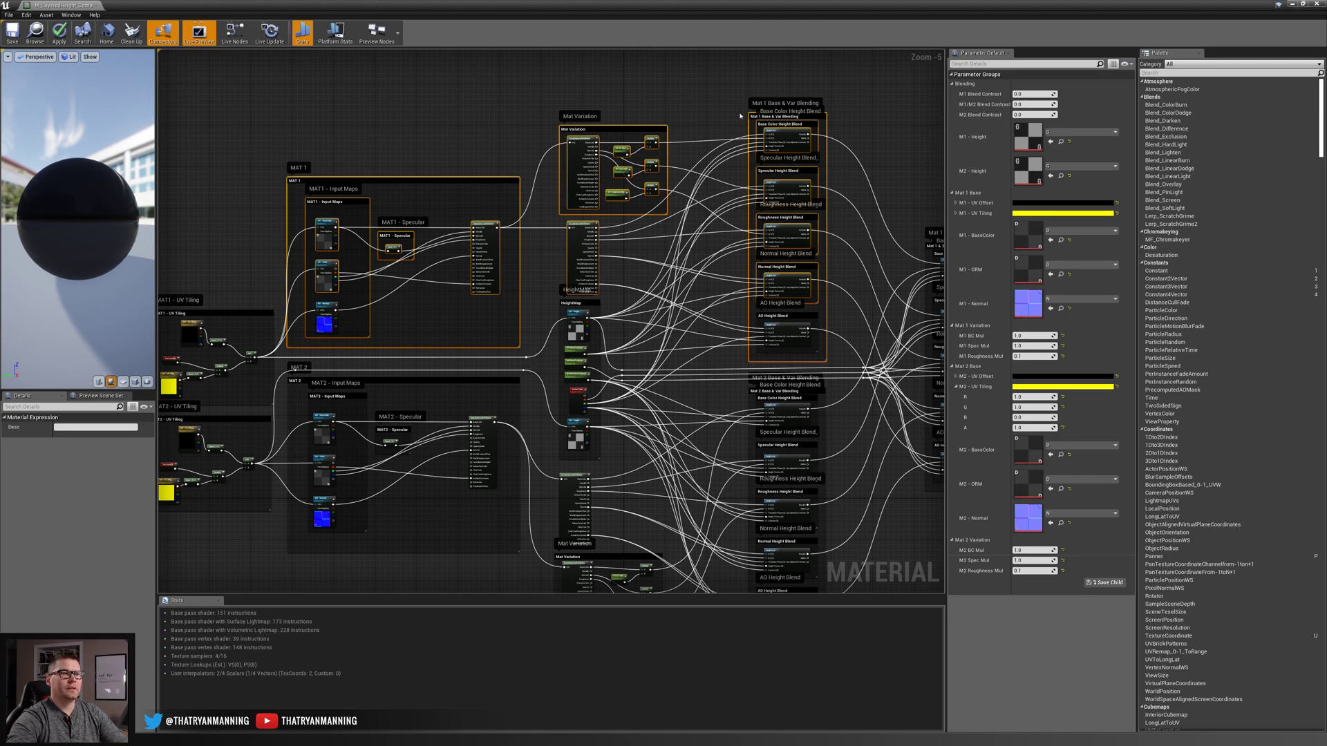
{"action": "left_click_drag", "start_coordinate": [734, 101], "coordinate": [837, 368]}
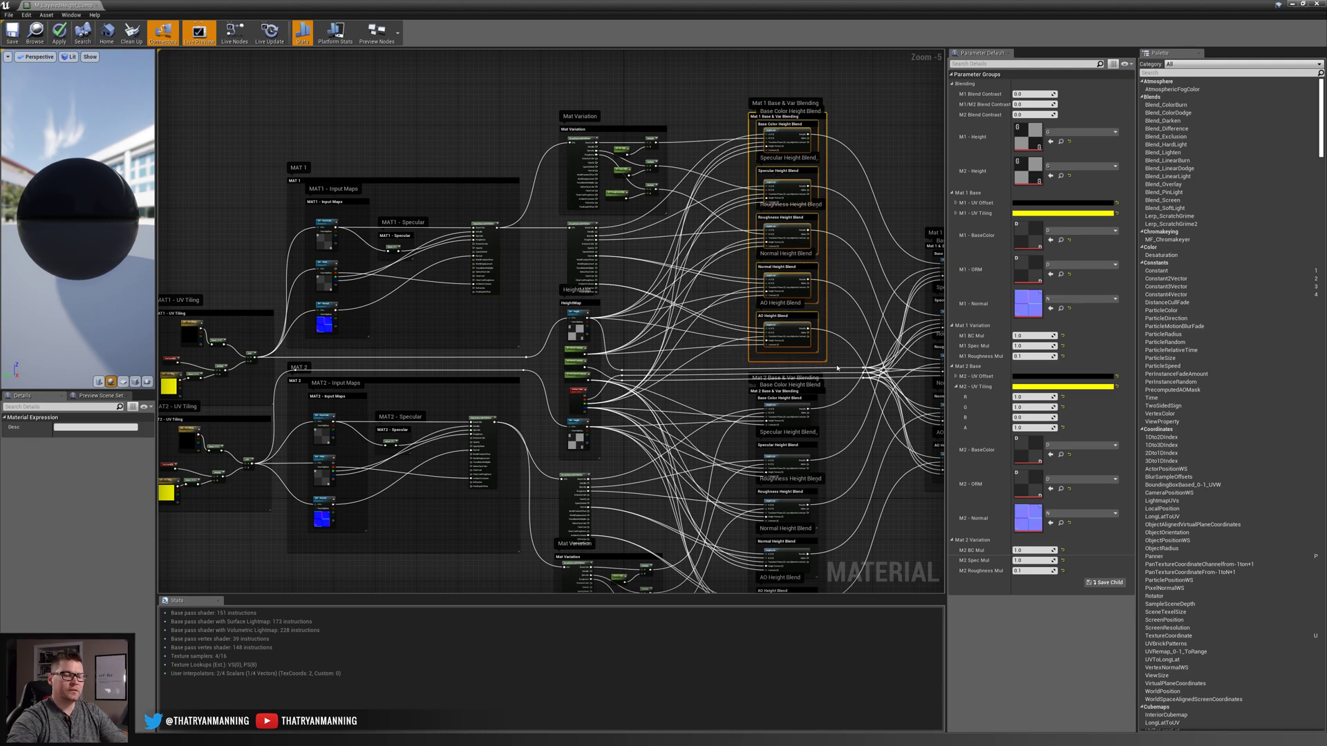
- Select MAT 2's variation and height blend nodes and add the MAT 2 group to the selection
{"action": "right_click_drag", "start_coordinate": [677, 408], "coordinate": [680, 273]}
{"action": "left_click_drag", "start_coordinate": [886, 551], "coordinate": [278, 329]}
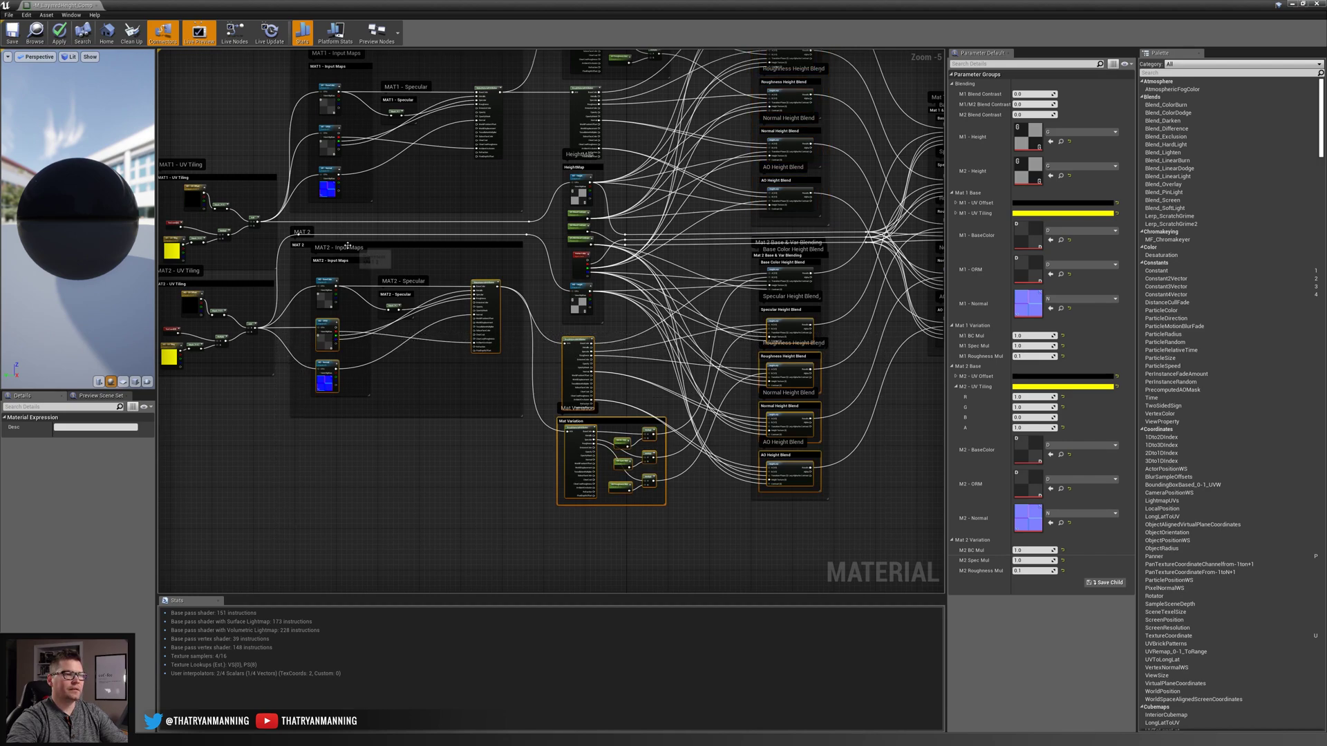
{"action": "left_click", "coordinate": [346, 243], "text": "shift"}
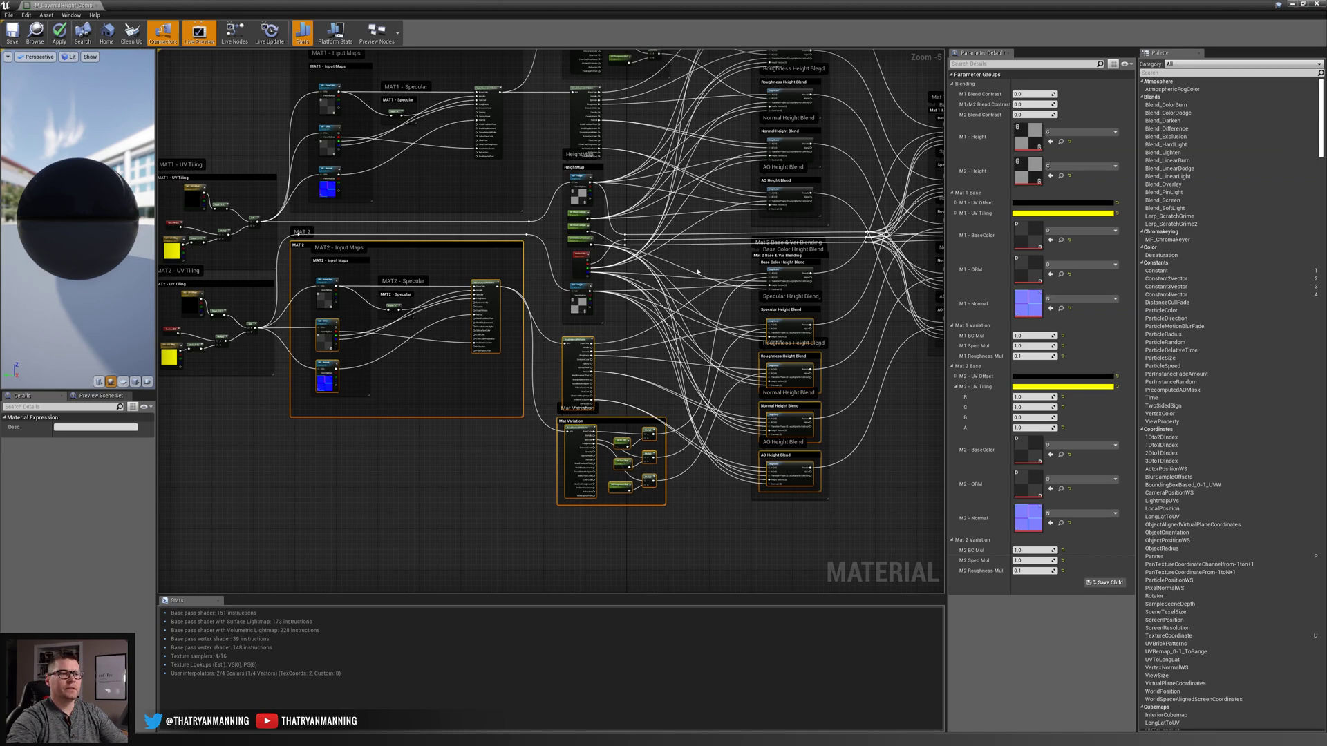
- Select the whole HeightMap group with its nodes, followed by only its M2 - Height texture parameter
{"action": "left_click", "coordinate": [639, 342]}
{"action": "left_click_drag", "start_coordinate": [558, 161], "coordinate": [609, 318]}
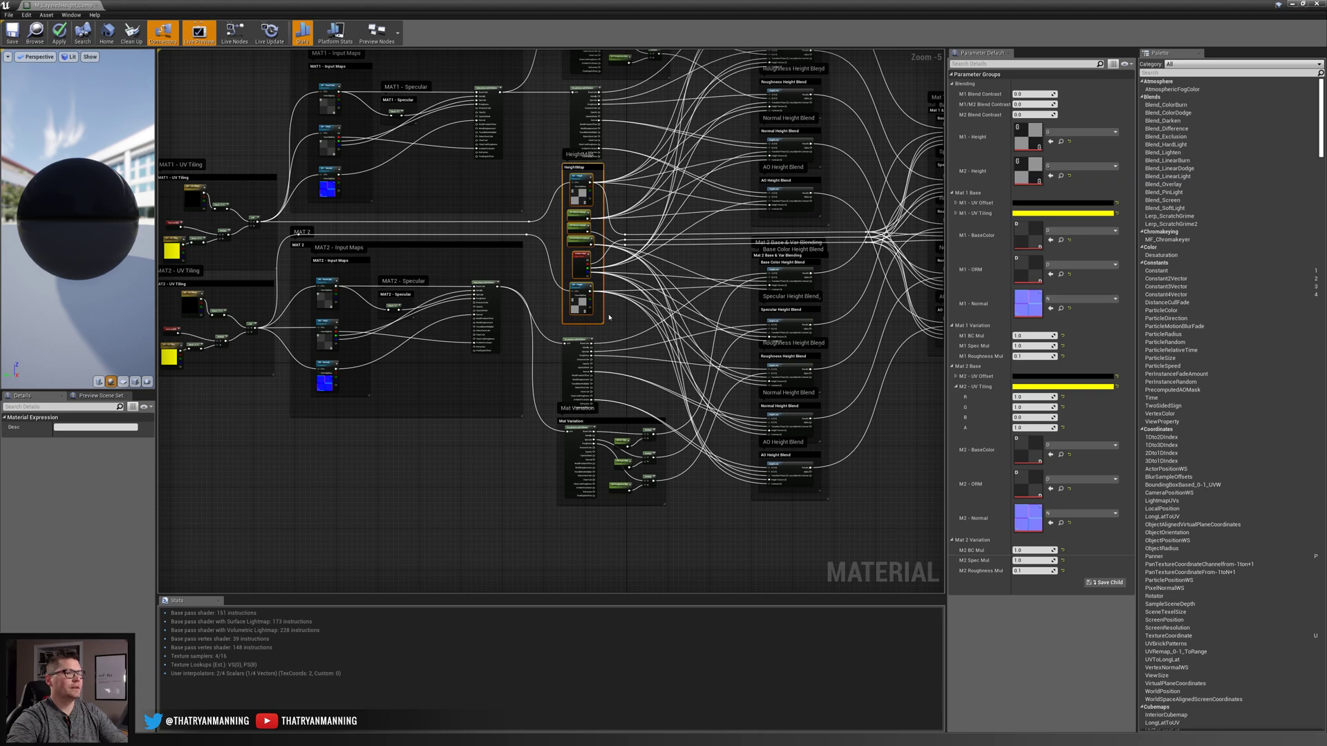
{"action": "left_click", "coordinate": [581, 302]}
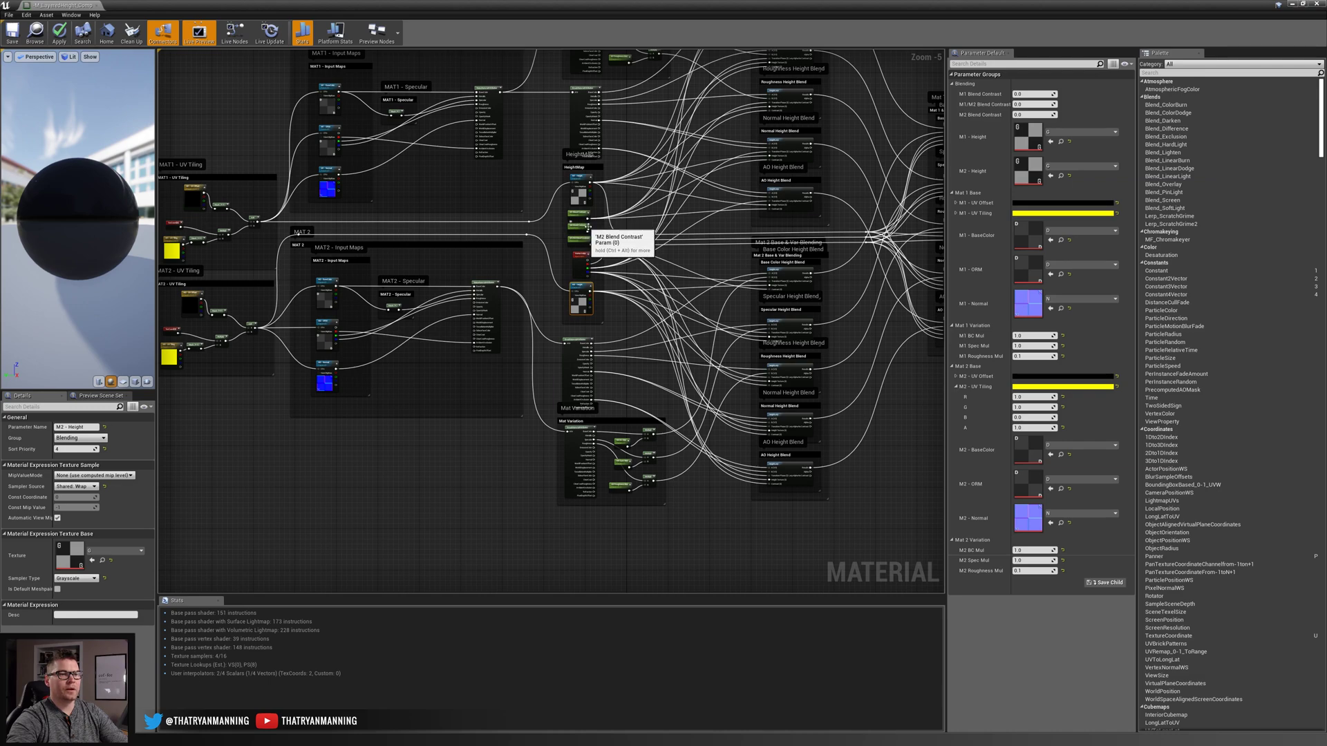
{"action": "right_click_drag", "start_coordinate": [700, 243], "coordinate": [707, 316]}
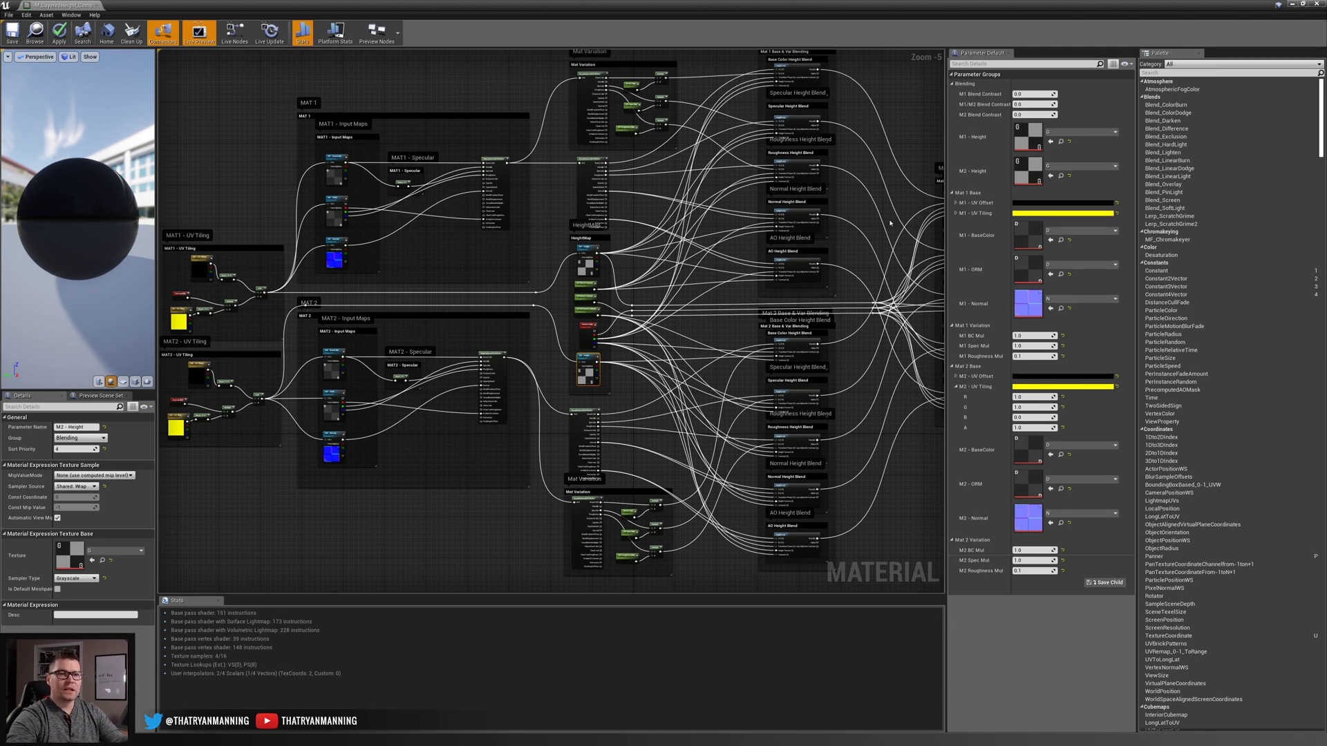
- Select the whole Mat 1 & 2 Blending group with its five height blend nodes
{"action": "right_click_drag", "start_coordinate": [890, 223], "coordinate": [571, 242]}
{"action": "scroll", "coordinate": [571, 242], "scroll_direction": "up", "scroll_amount": 1}
{"action": "left_click_drag", "start_coordinate": [611, 136], "coordinate": [794, 553]}
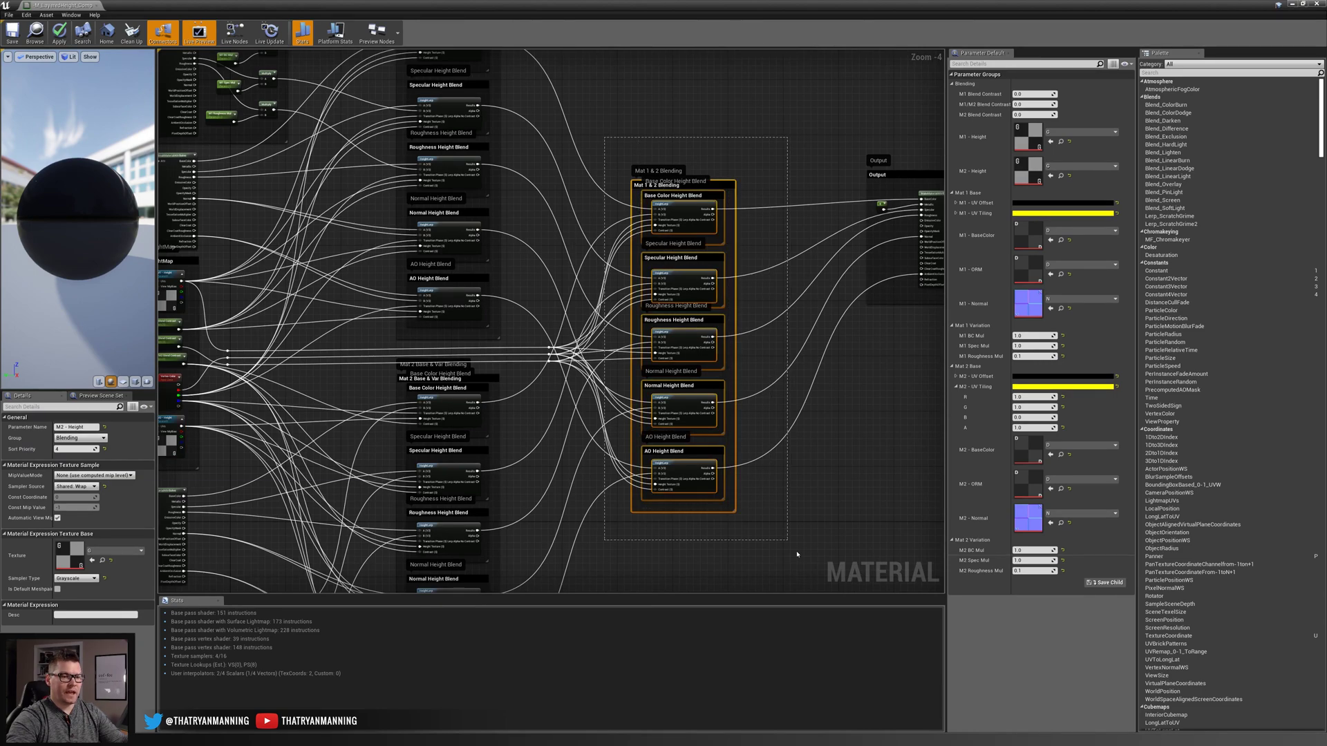
{"action": "right_click_drag", "start_coordinate": [554, 255], "coordinate": [679, 345]}
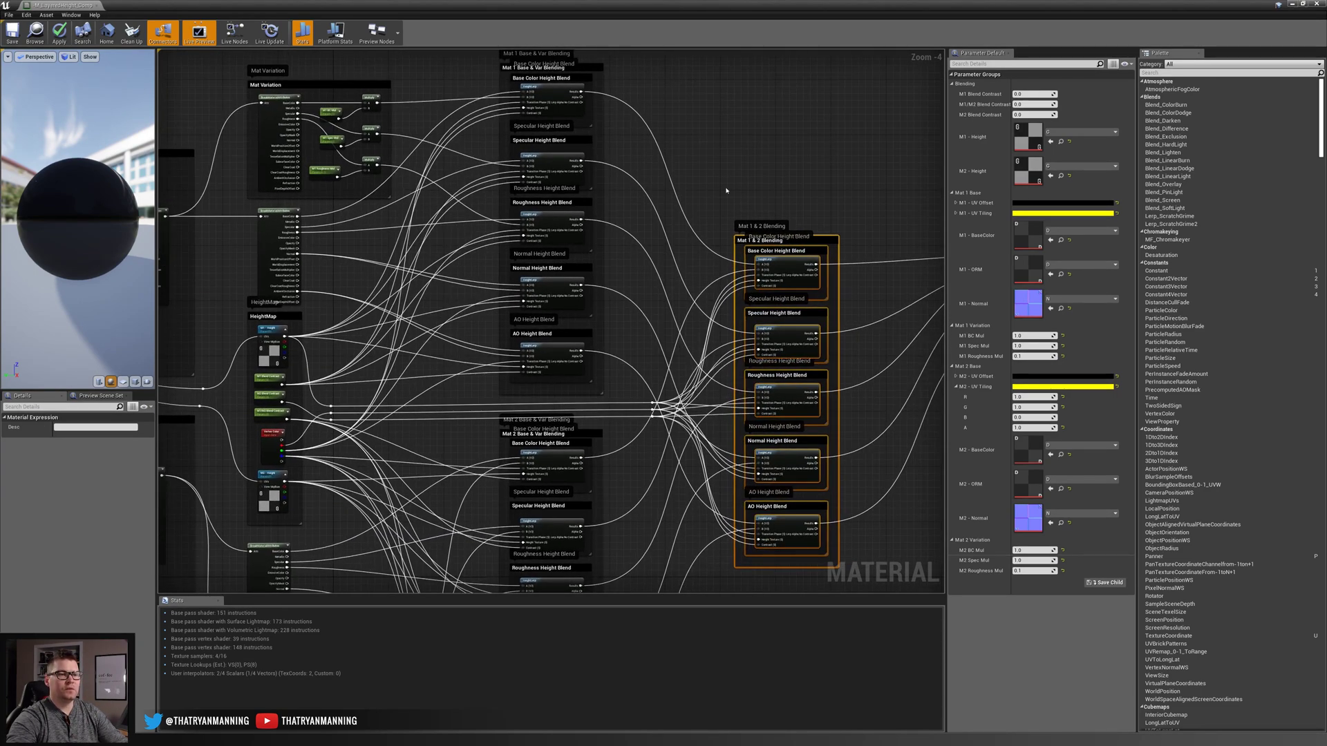
- Select Mat 1's Base Color Height Blend group and follow its result to the base color blend in Mat 1 & 2 Blending
{"action": "scroll", "coordinate": [483, 139], "scroll_direction": "up", "scroll_amount": 1}
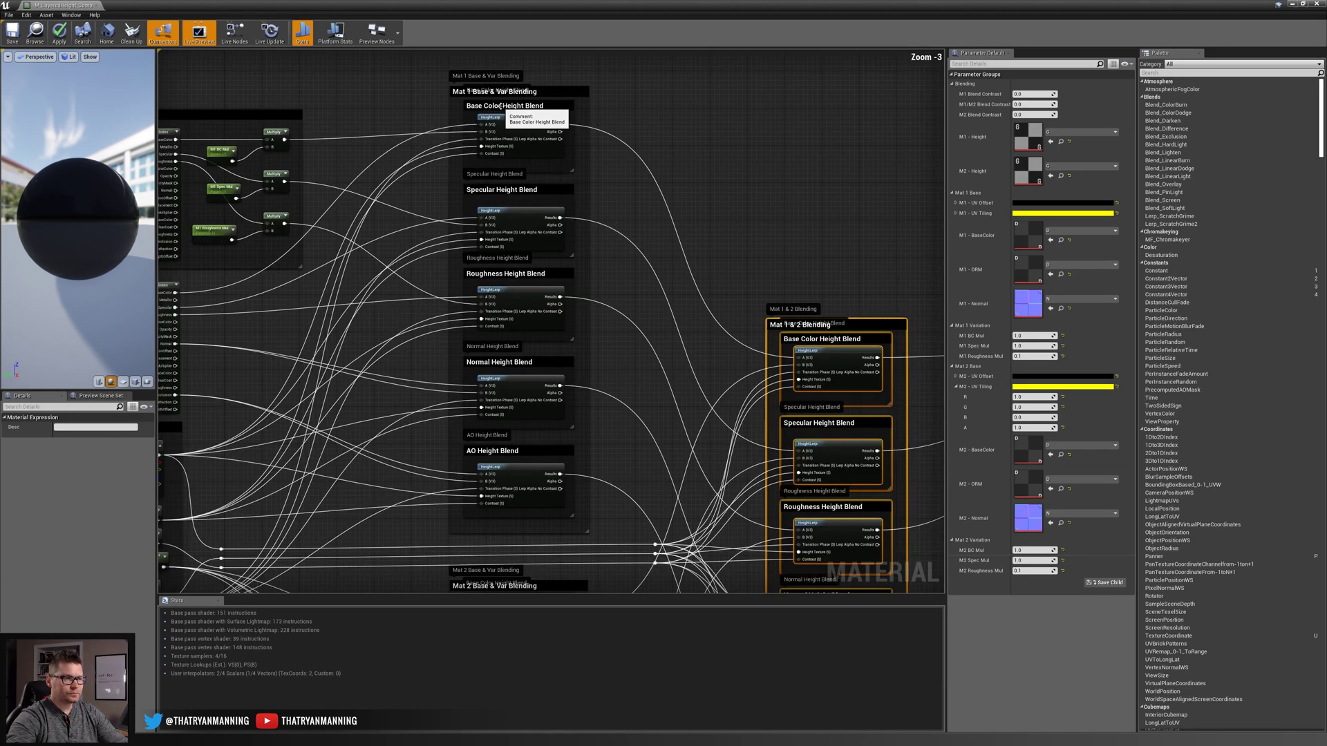
{"action": "left_click", "coordinate": [478, 126]}
{"action": "left_click", "coordinate": [515, 105]}
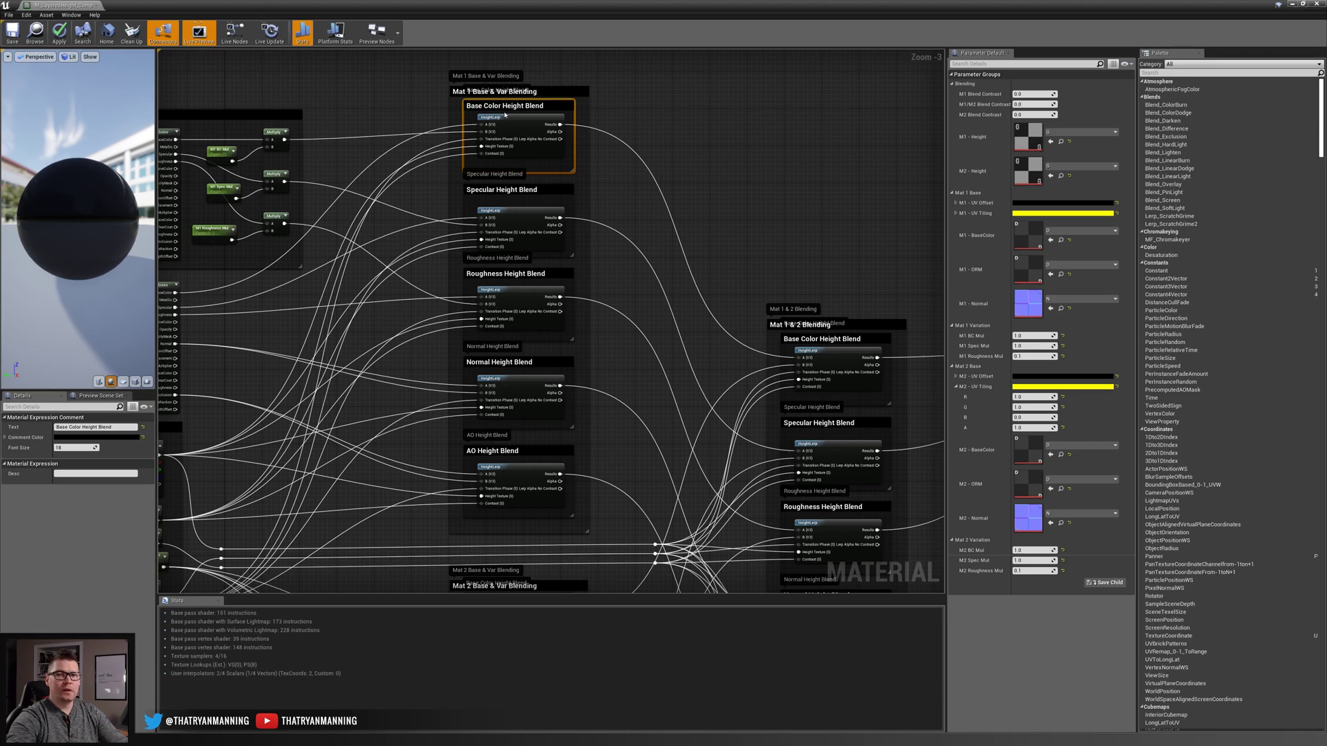
{"action": "left_click_drag", "start_coordinate": [560, 125], "coordinate": [795, 358]}
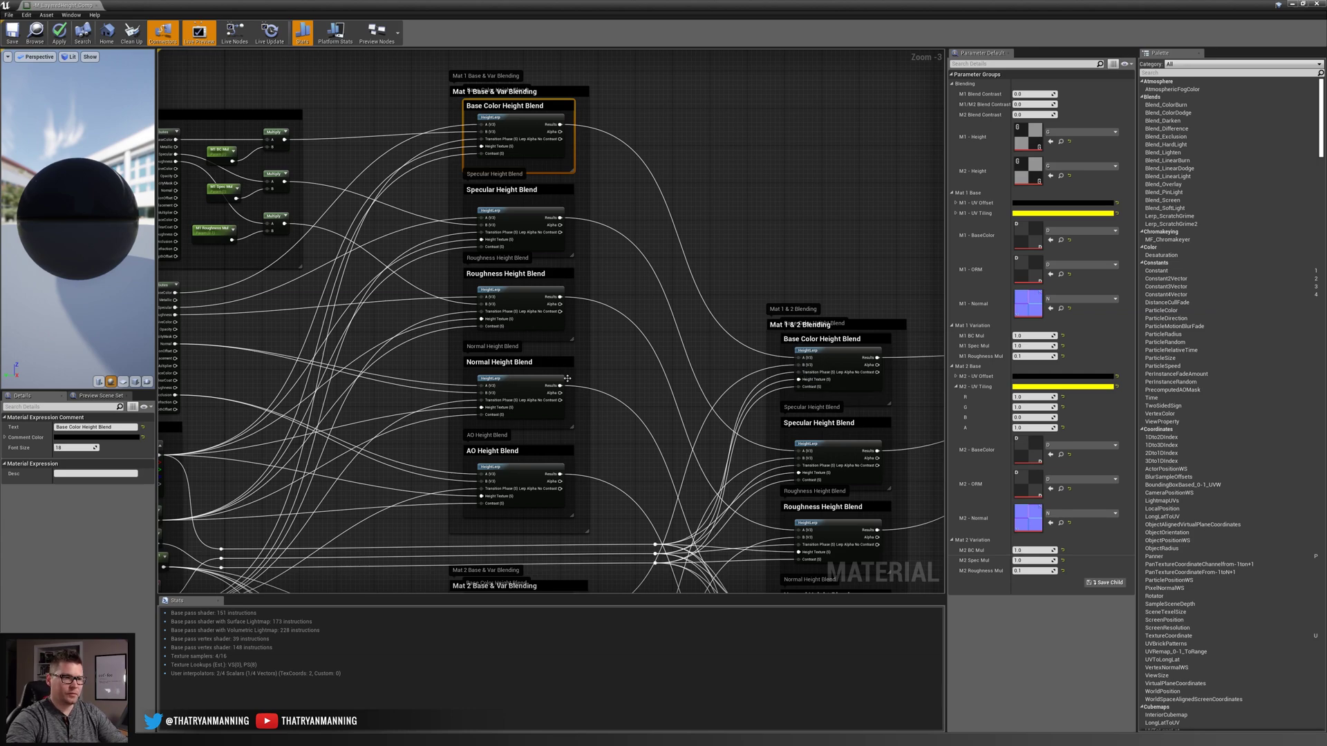
- Examine how the height textures and the M1/M2 Blend Contrast parameter connect to the height blends
{"action": "right_click_drag", "start_coordinate": [693, 447], "coordinate": [680, 271]}
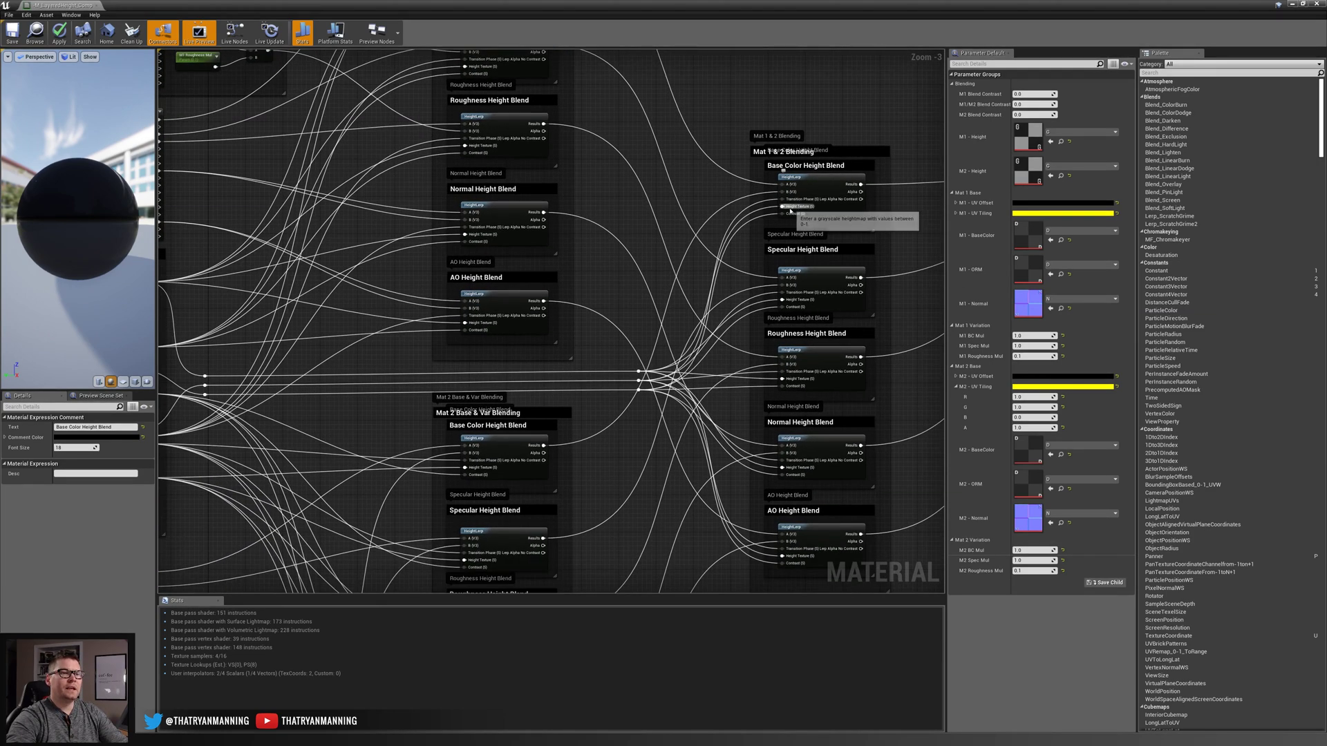
{"action": "scroll", "coordinate": [892, 257], "scroll_direction": "down", "scroll_amount": 2}
{"action": "scroll", "coordinate": [790, 295], "scroll_direction": "up", "scroll_amount": 1}
{"action": "right_click_drag", "start_coordinate": [790, 294], "coordinate": [781, 259]}
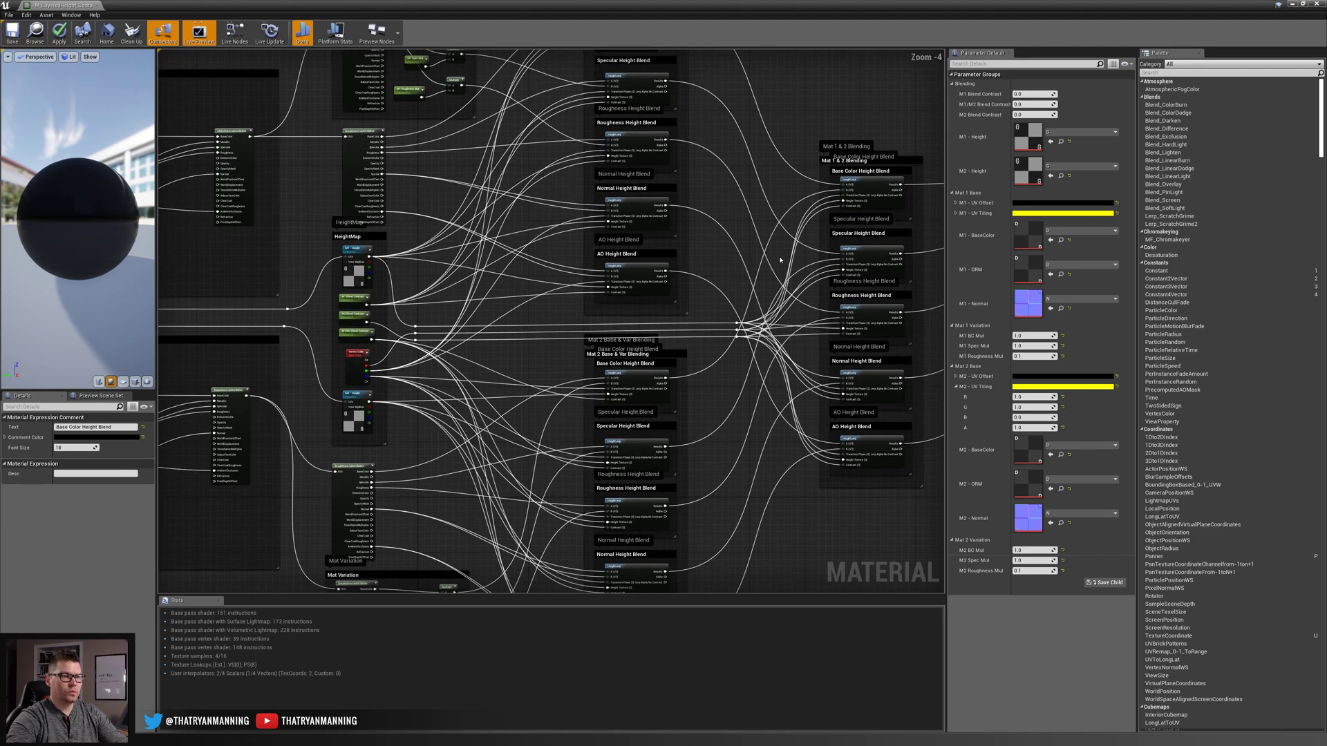
{"action": "mouse_move", "coordinate": [844, 202]}
{"action": "scroll", "coordinate": [374, 340], "scroll_direction": "up", "scroll_amount": 1}
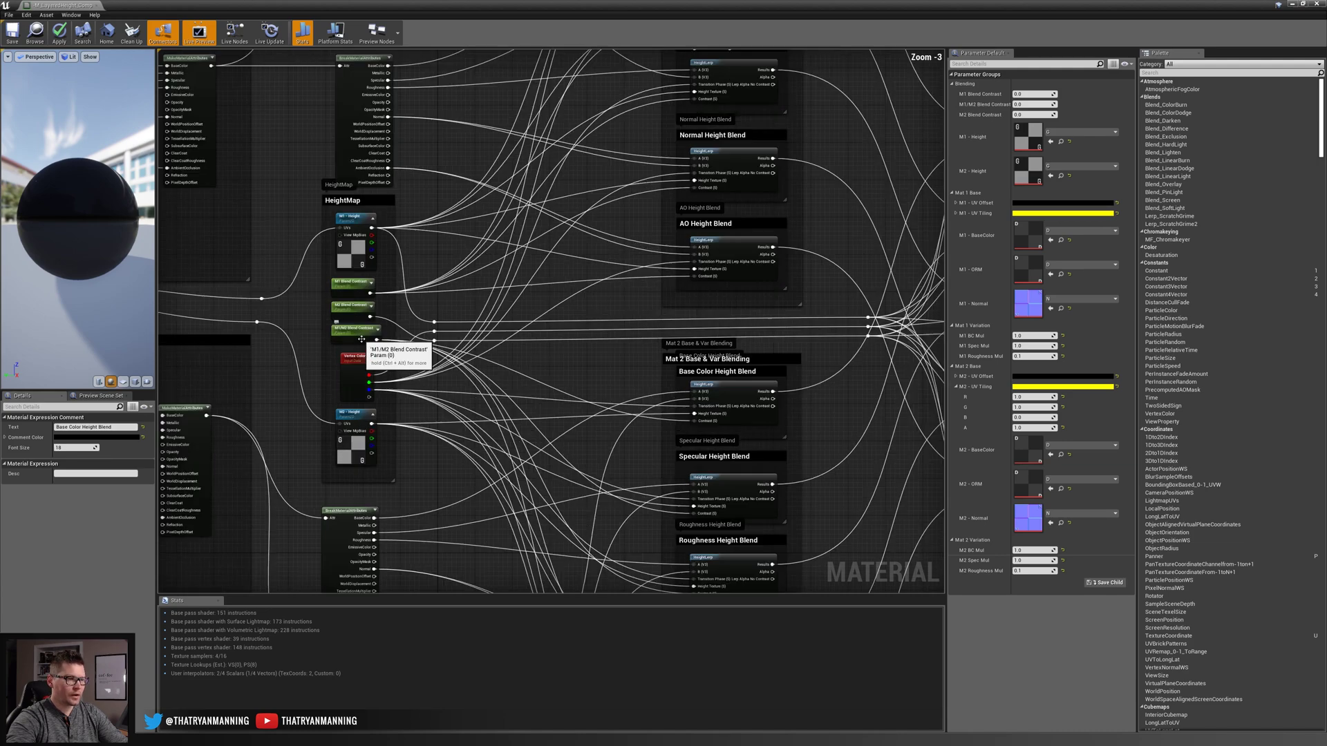
{"action": "scroll", "coordinate": [374, 340], "scroll_direction": "down", "scroll_amount": 1}
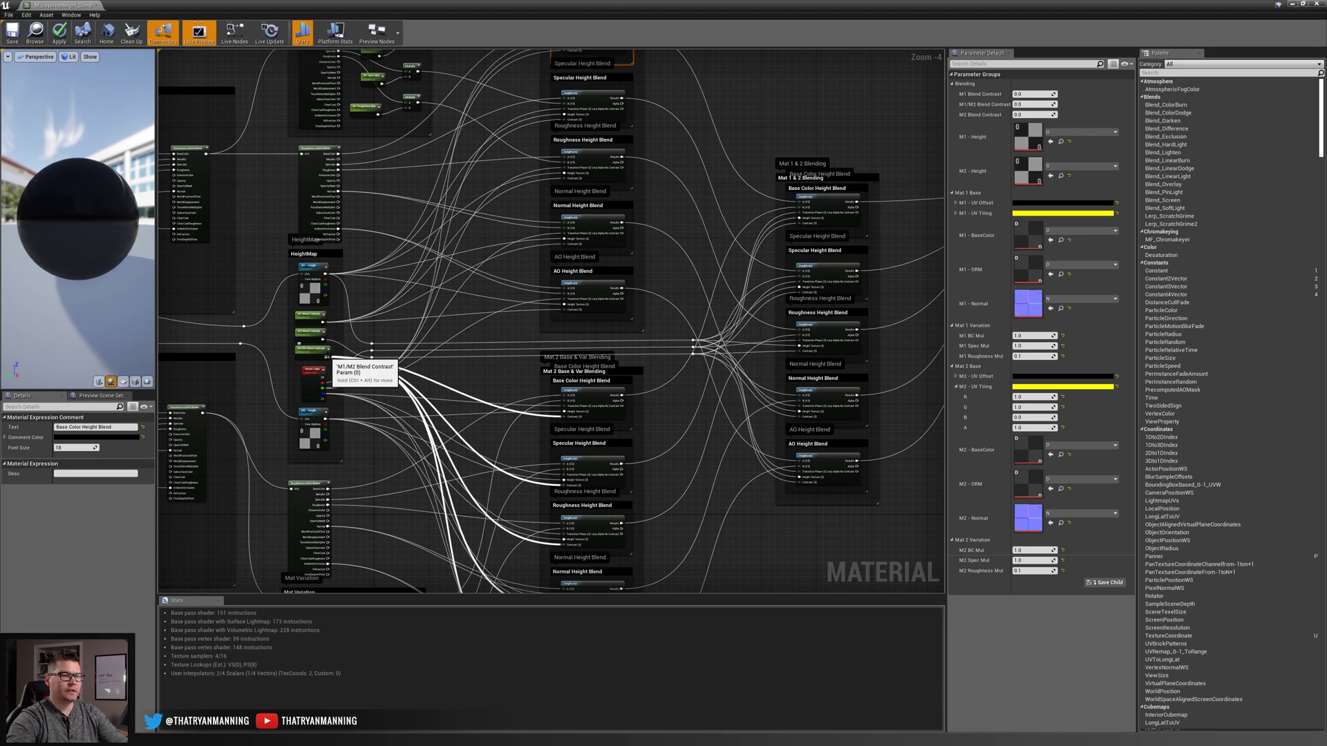
- Trace the Vertex Color connections from the HeightMap group through Mat 1 & 2 Blending to the Output group
{"action": "scroll", "coordinate": [325, 356], "scroll_direction": "up", "scroll_amount": 1}
{"action": "right_click_drag", "start_coordinate": [712, 279], "coordinate": [469, 330]}
{"action": "scroll", "coordinate": [483, 328], "scroll_direction": "down", "scroll_amount": 1}
{"action": "right_click_drag", "start_coordinate": [693, 324], "coordinate": [810, 304]}
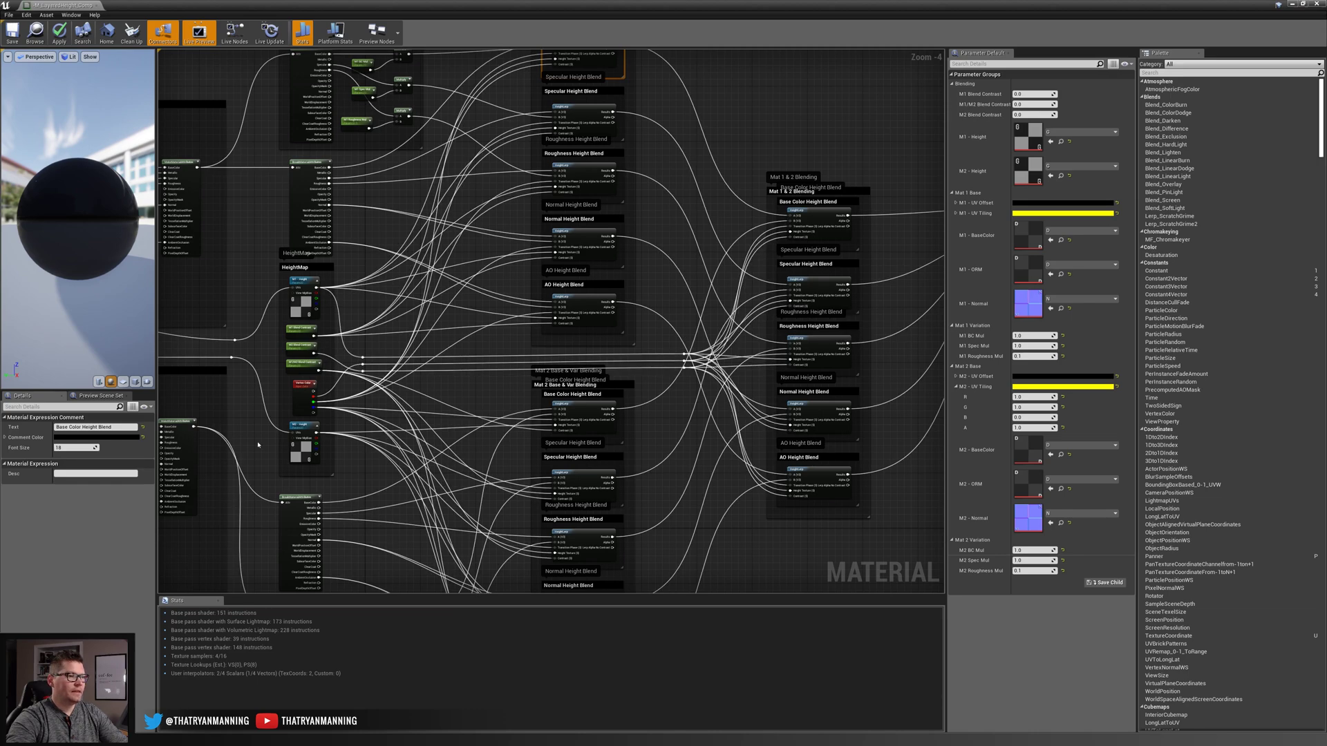
{"action": "scroll", "coordinate": [318, 408], "scroll_direction": "up", "scroll_amount": 1}
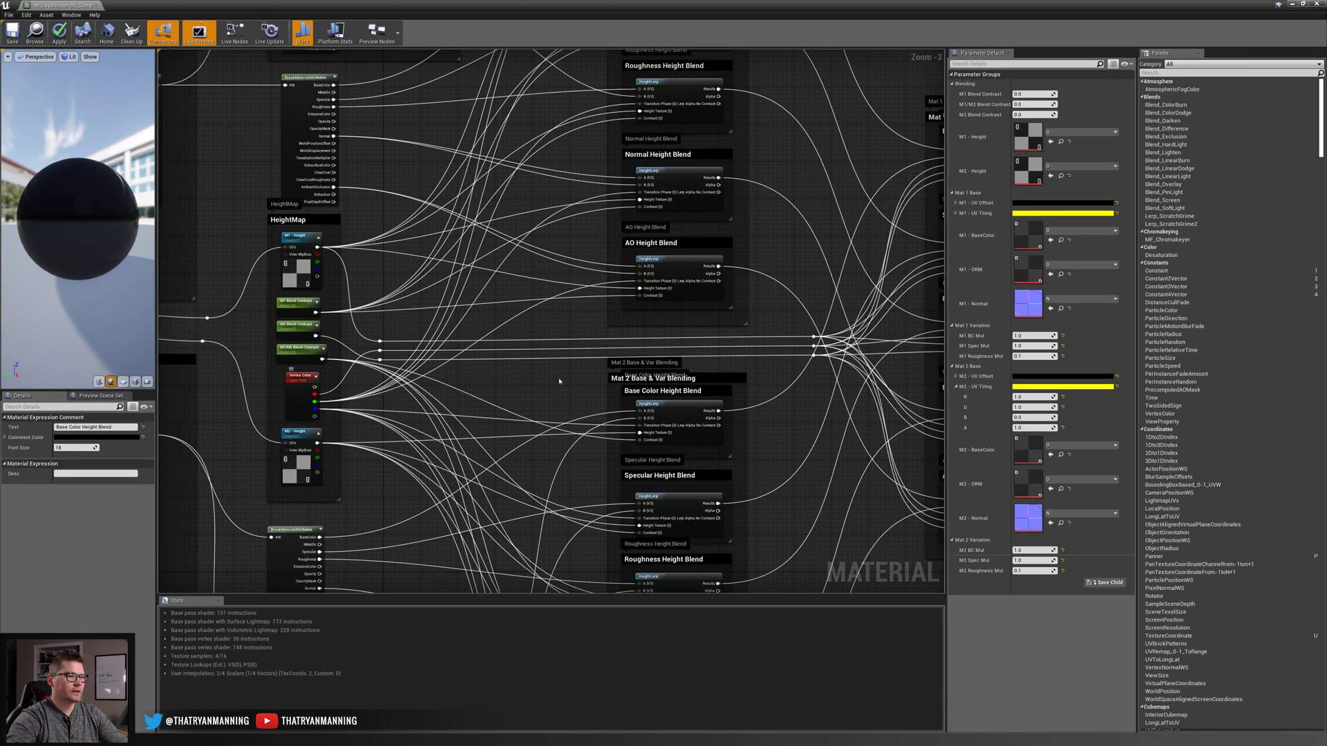
{"action": "scroll", "coordinate": [559, 380], "scroll_direction": "down", "scroll_amount": 2}
{"action": "scroll", "coordinate": [312, 408], "scroll_direction": "up", "scroll_amount": 1}
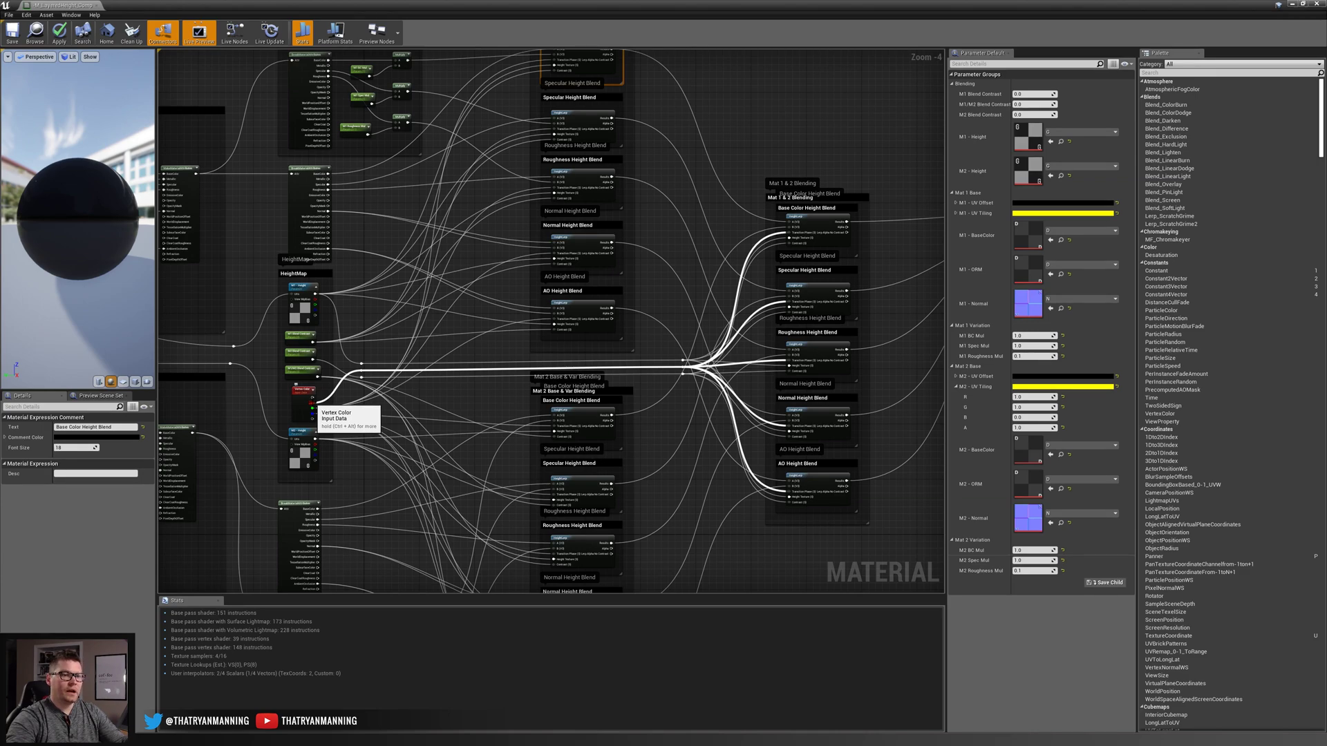
{"action": "right_click_drag", "start_coordinate": [760, 351], "coordinate": [336, 371]}
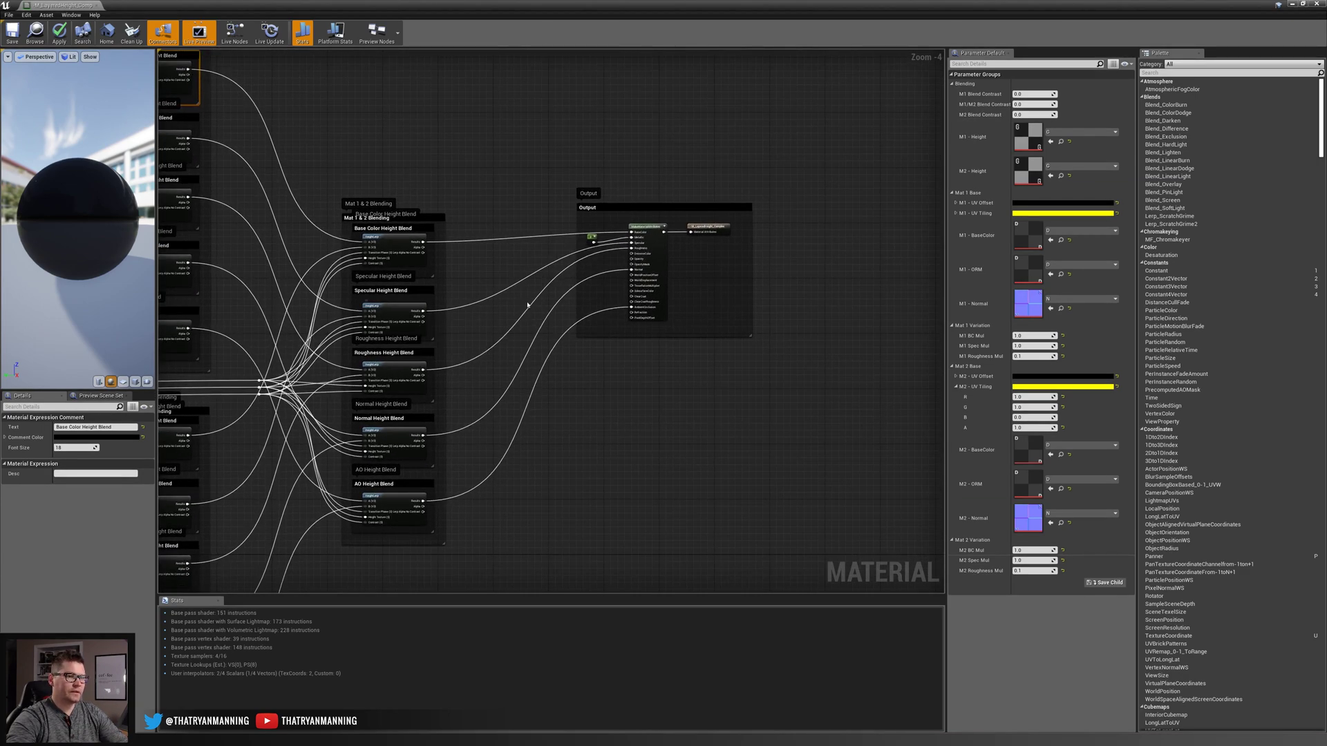
{"action": "scroll", "coordinate": [649, 246], "scroll_direction": "up", "scroll_amount": 1}
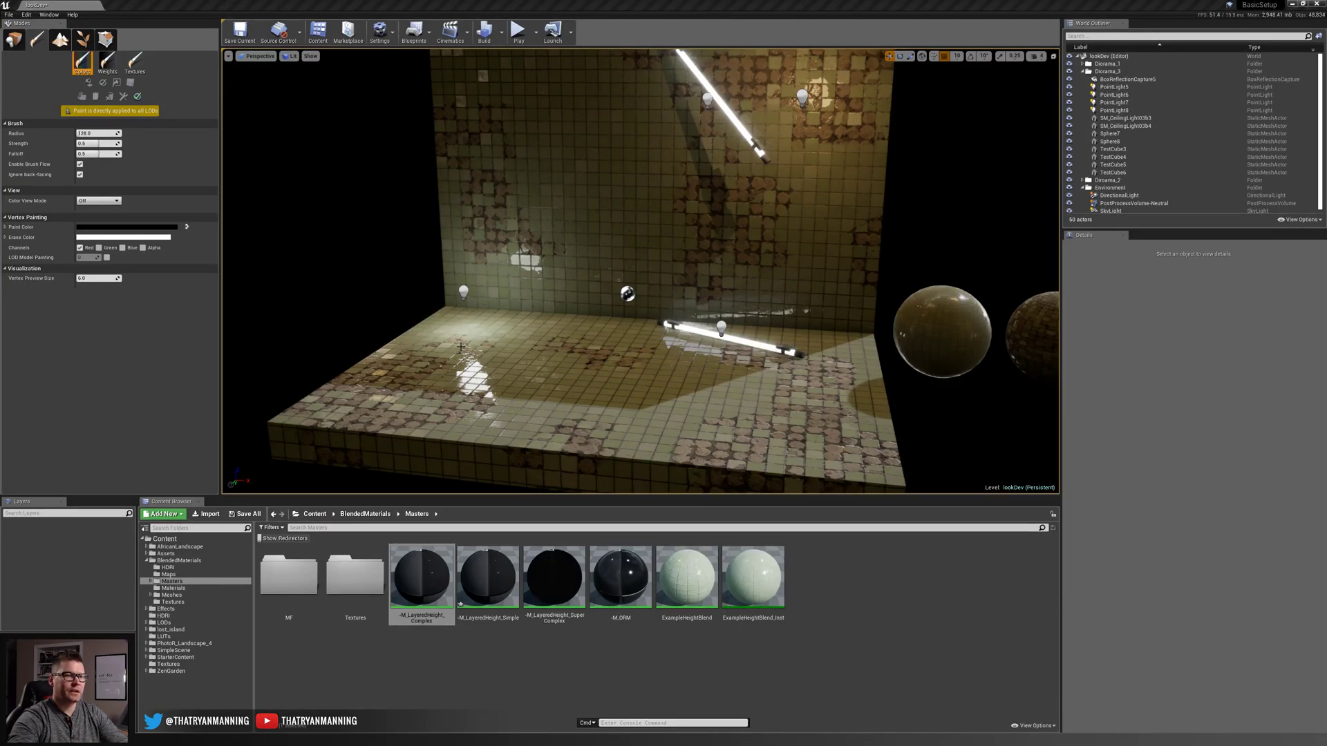
- Select the wall and floor cubes in the level and open their LayeredHeight_Complex material instance as a tab beside the master material
{"action": "key", "text": "s"}
{"action": "right_click_drag", "start_coordinate": [460, 346], "coordinate": [569, 304]}
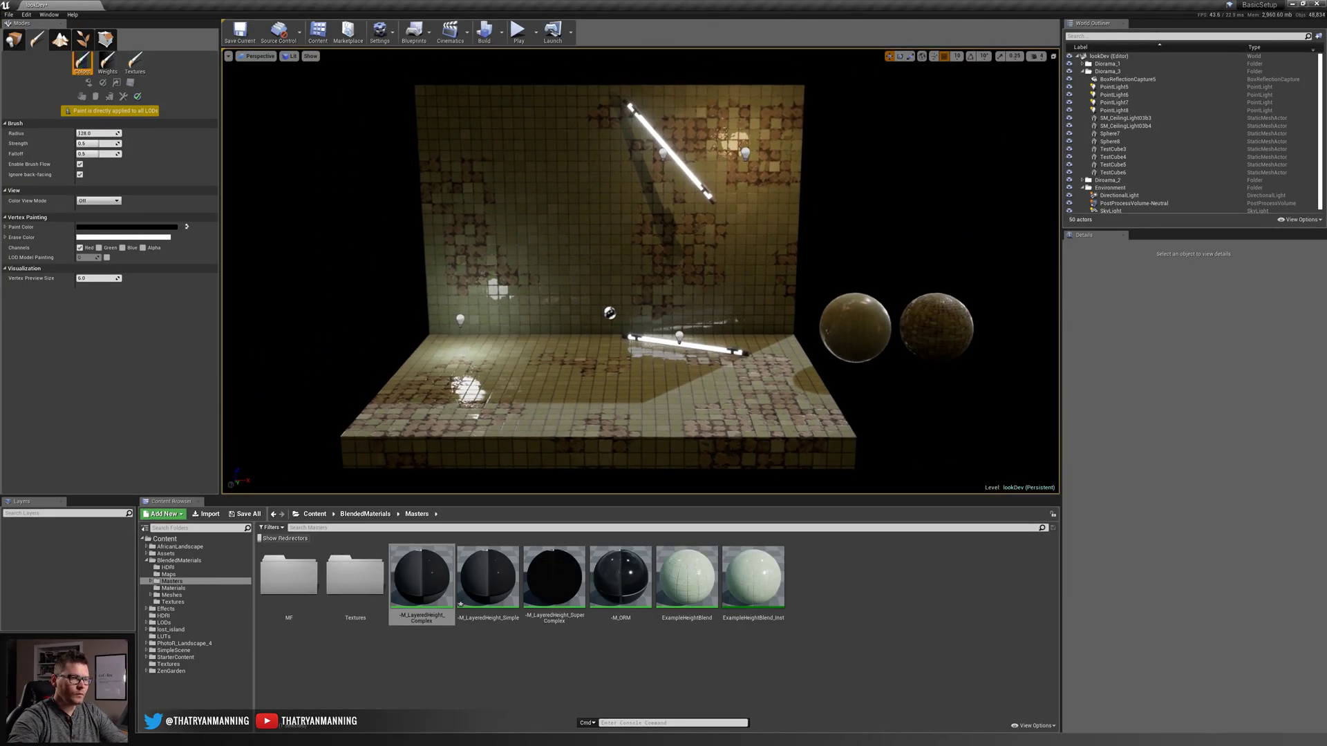
{"action": "left_click", "coordinate": [568, 305]}
{"action": "left_click", "coordinate": [572, 408], "text": "ctrl"}
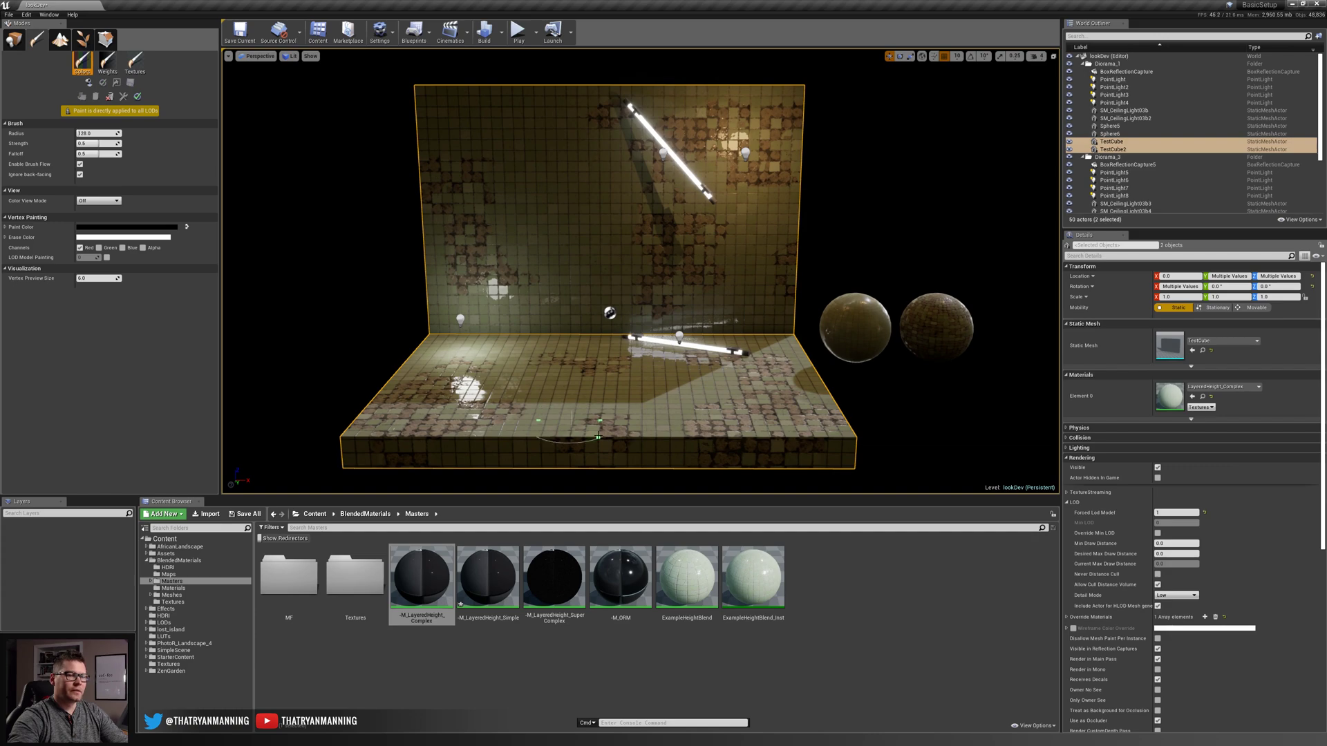
{"action": "double_click", "coordinate": [1167, 398]}
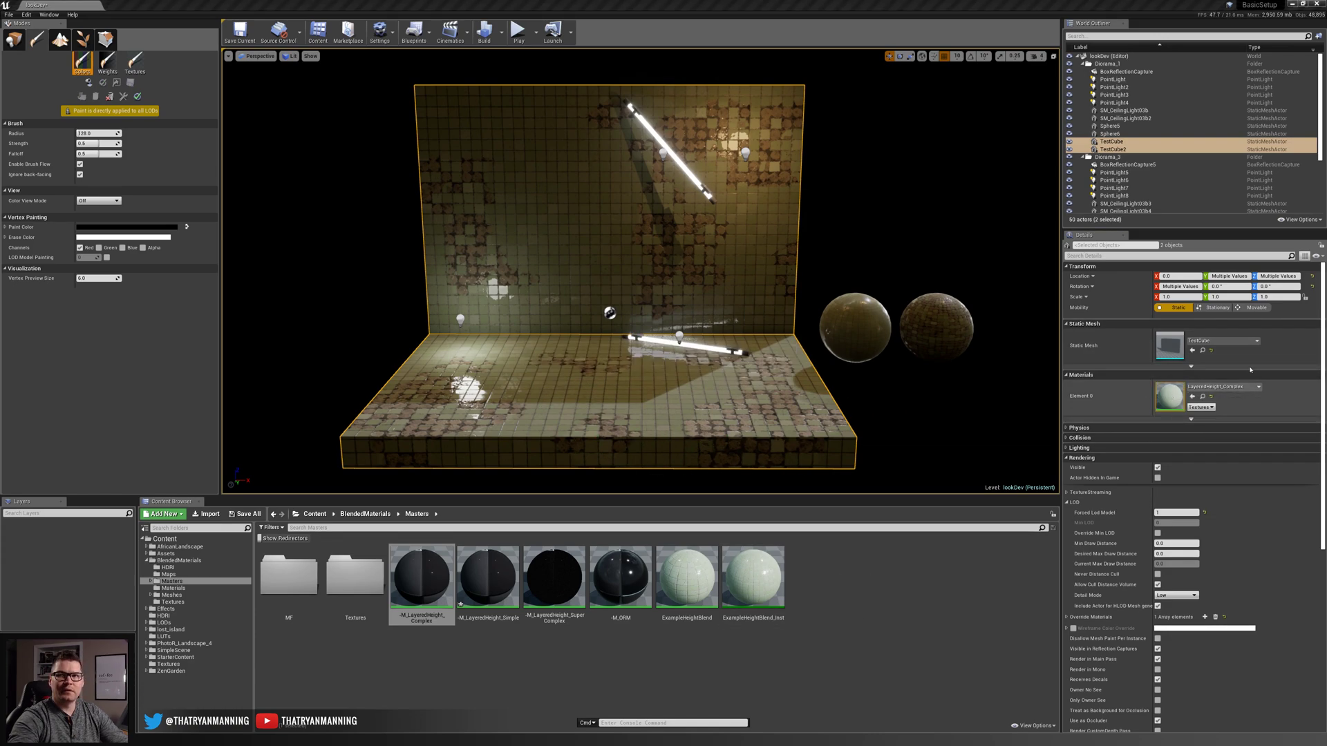
{"action": "left_click_drag", "start_coordinate": [1226, 304], "coordinate": [464, 6]}
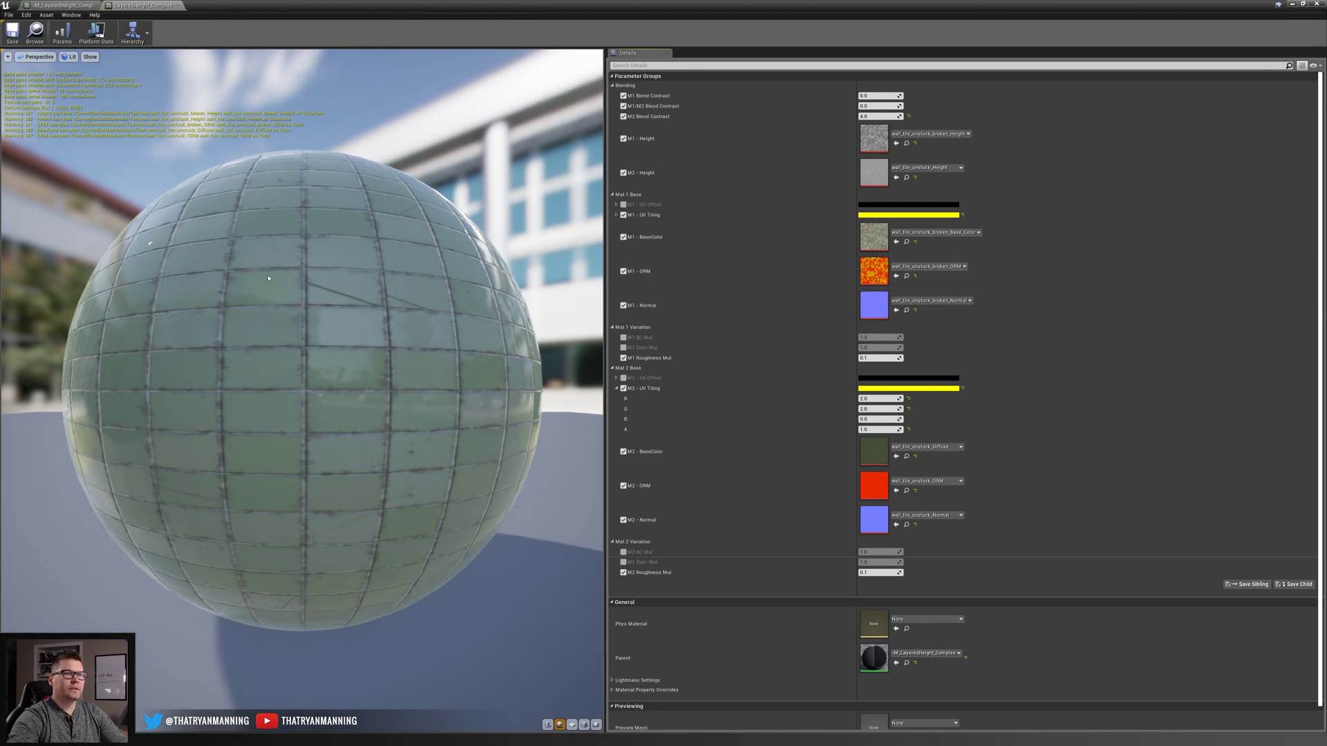
- Collapse the Mat 1 and Mat 2 parameter groups, and reopen only their Base groups with M2 - UV Tiling folded
{"action": "left_click", "coordinate": [611, 196]}
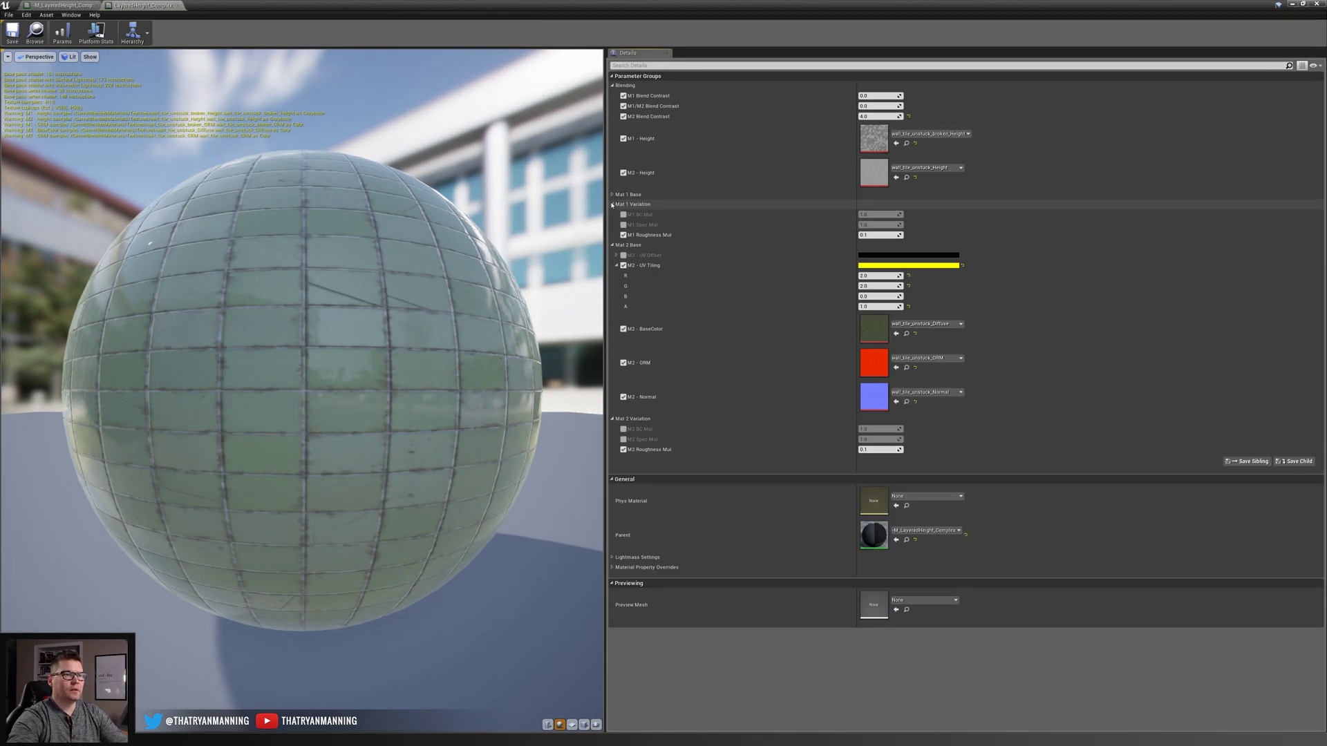
{"action": "left_click", "coordinate": [612, 206]}
{"action": "left_click", "coordinate": [612, 214]}
{"action": "left_click", "coordinate": [611, 224]}
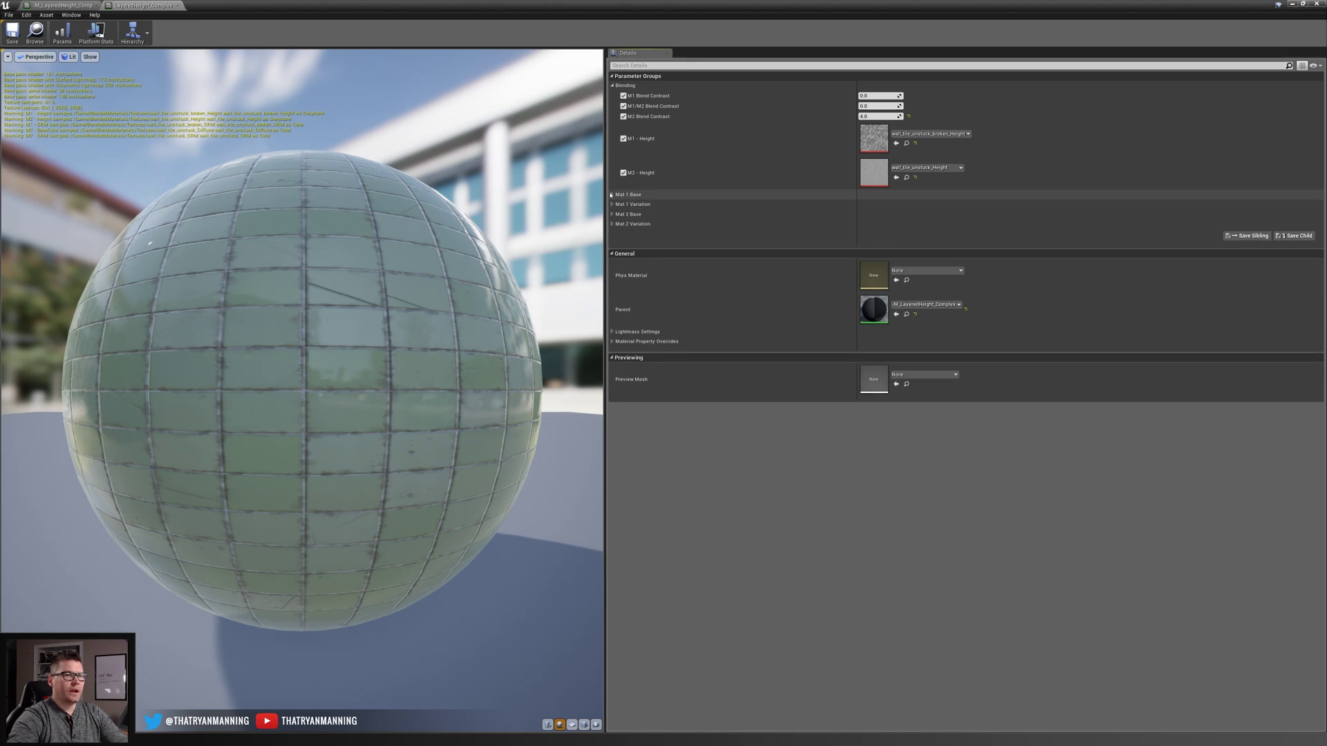
{"action": "left_click", "coordinate": [612, 196]}
{"action": "left_click", "coordinate": [612, 337]}
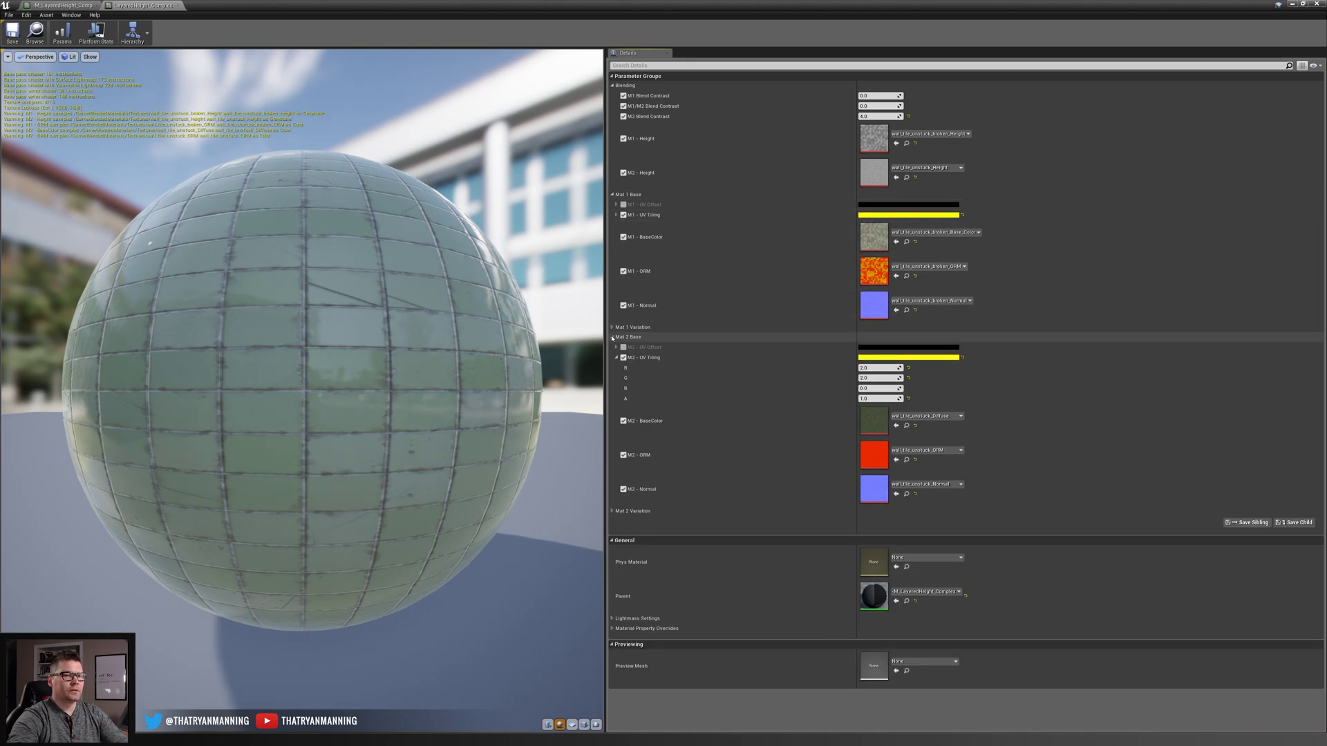
{"action": "left_click", "coordinate": [616, 357]}
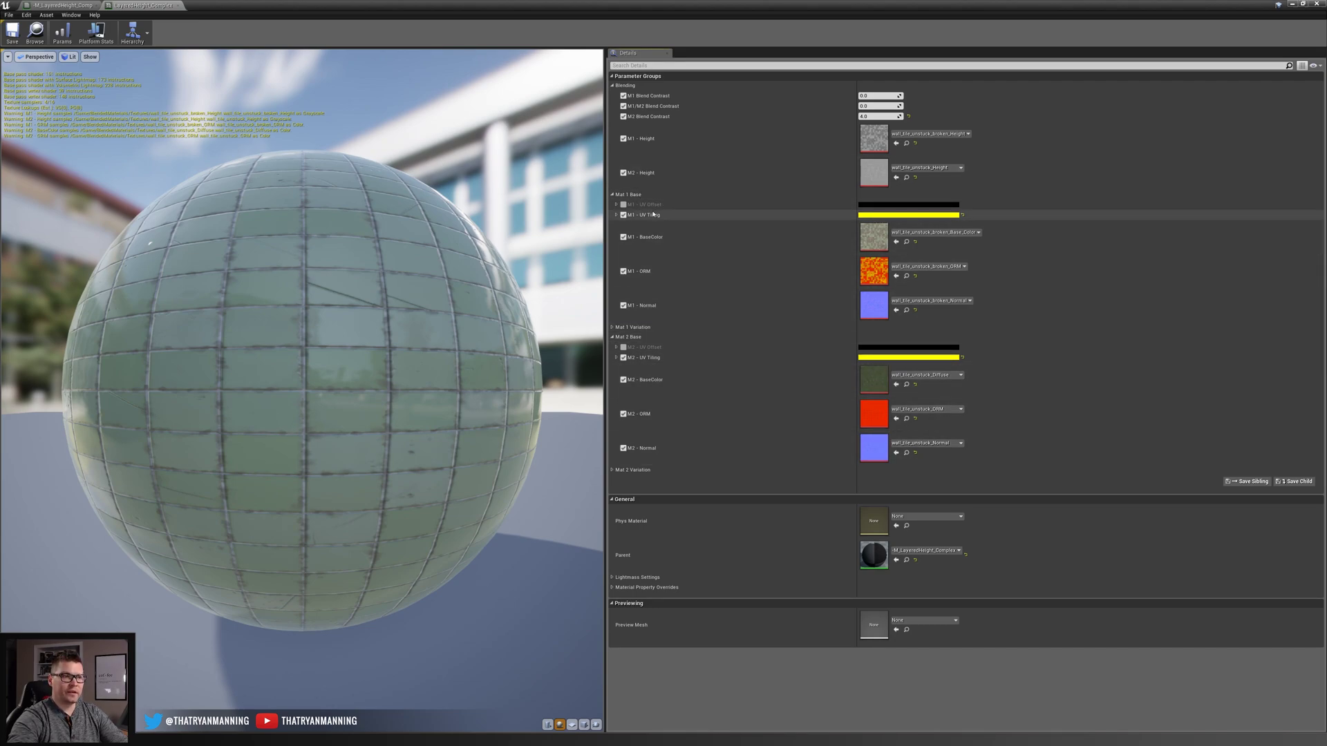
- Inspect the Mat 1 Variation multipliers, including M1 Roughness Mul, followed by the Mat 2 Variation group
{"action": "left_click", "coordinate": [612, 337]}
{"action": "left_click", "coordinate": [612, 327]}
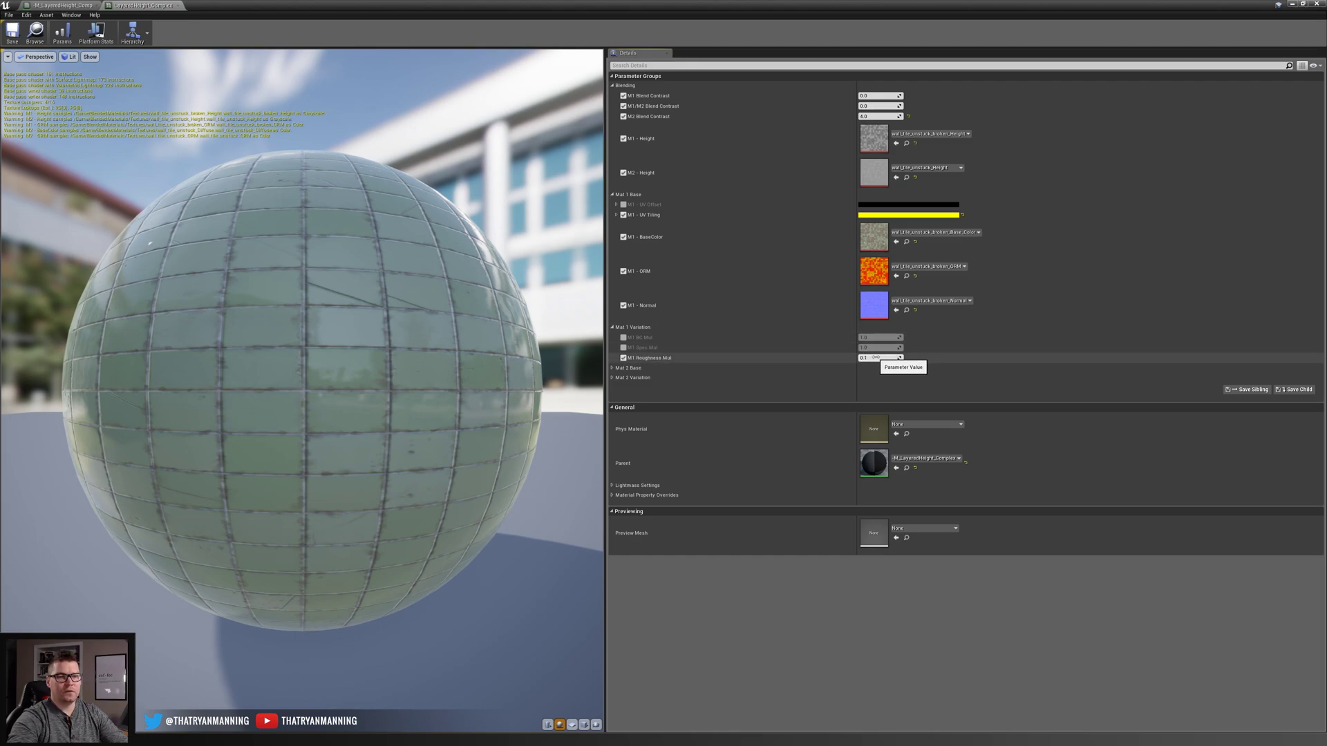
{"action": "left_click_drag", "start_coordinate": [876, 358], "coordinate": [853, 358]}
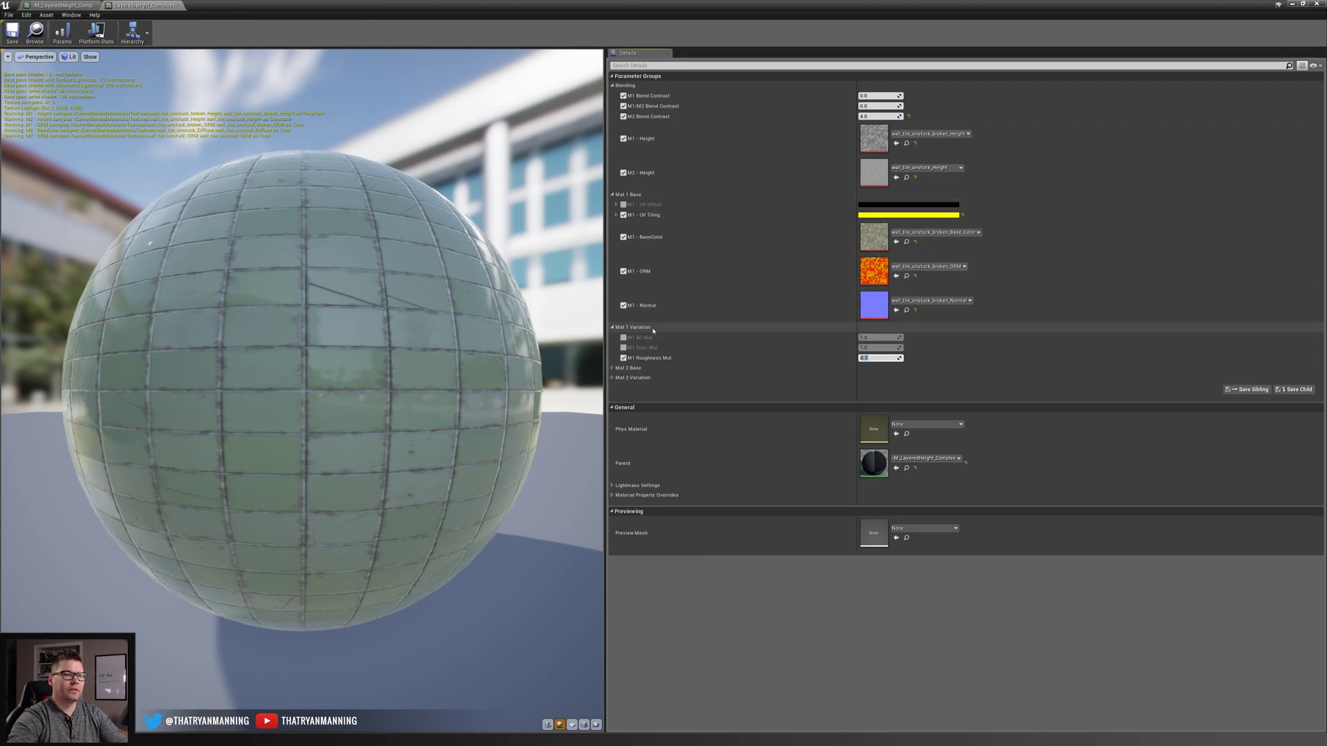
{"action": "left_click", "coordinate": [612, 327]}
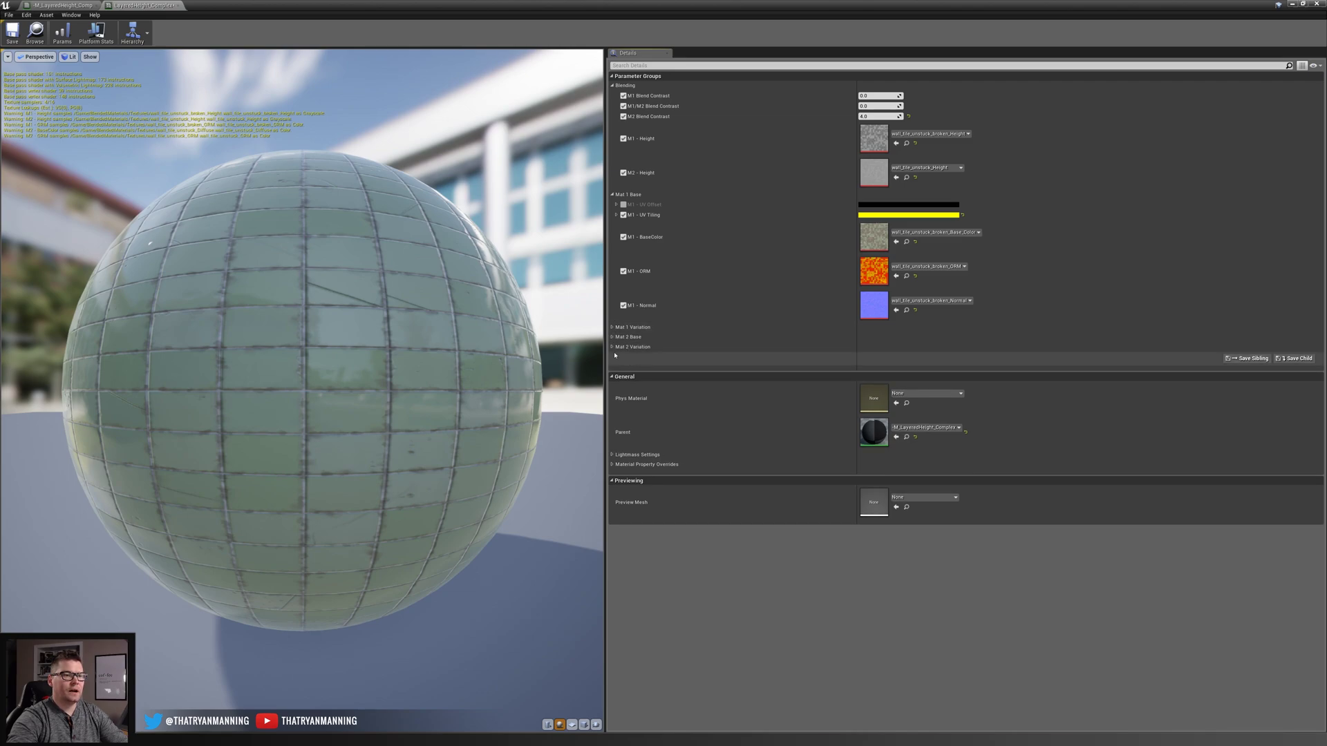
{"action": "left_click", "coordinate": [612, 347]}
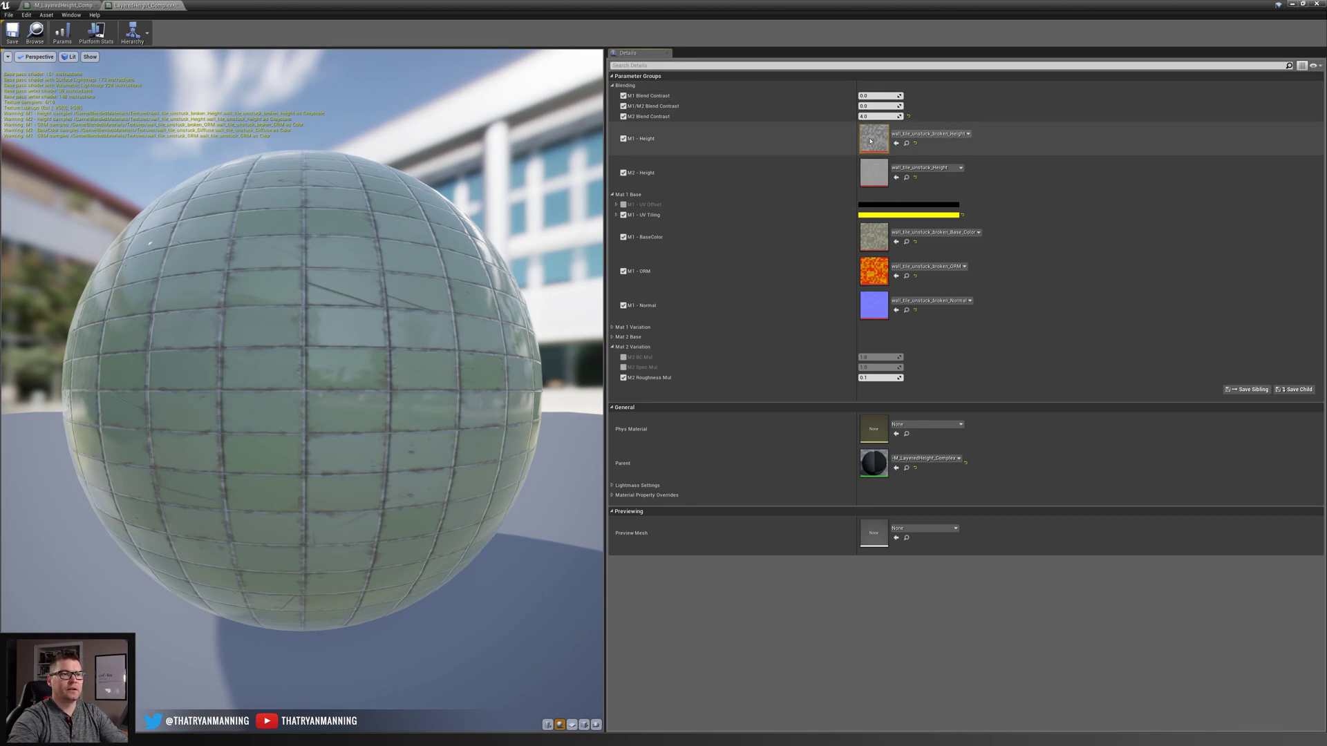
- Return to the level and clear the painted vertex colors from the selected wall and floor cubes
{"action": "left_click", "coordinate": [179, 6]}
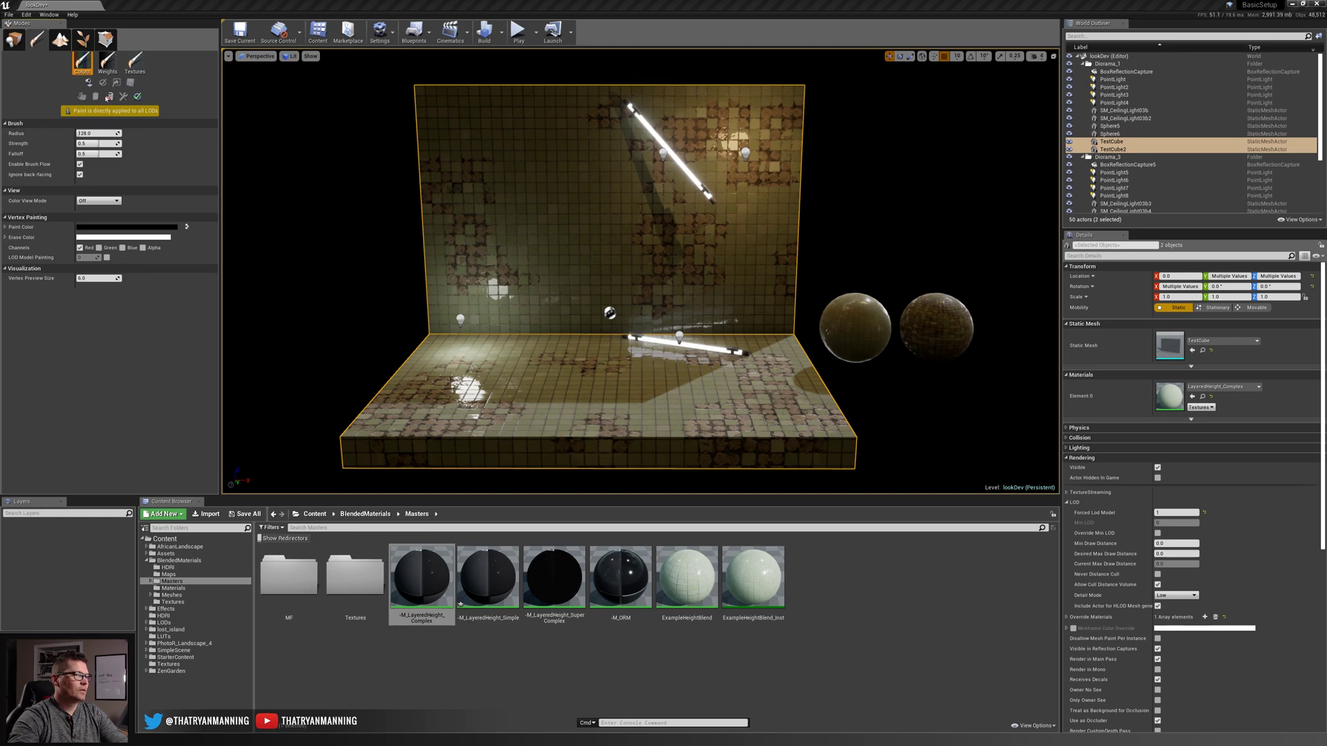
{"action": "left_click", "coordinate": [109, 97]}
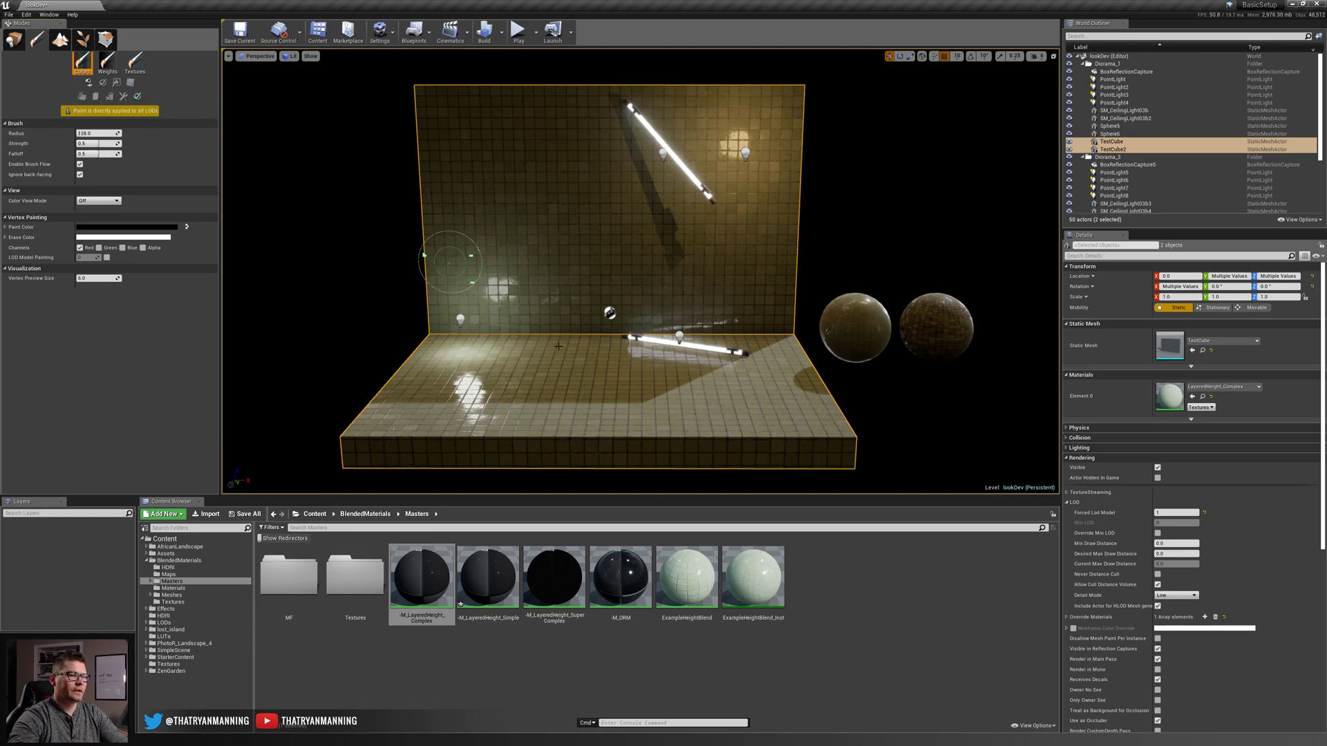
{"action": "right_click_drag", "start_coordinate": [764, 253], "coordinate": [755, 260]}
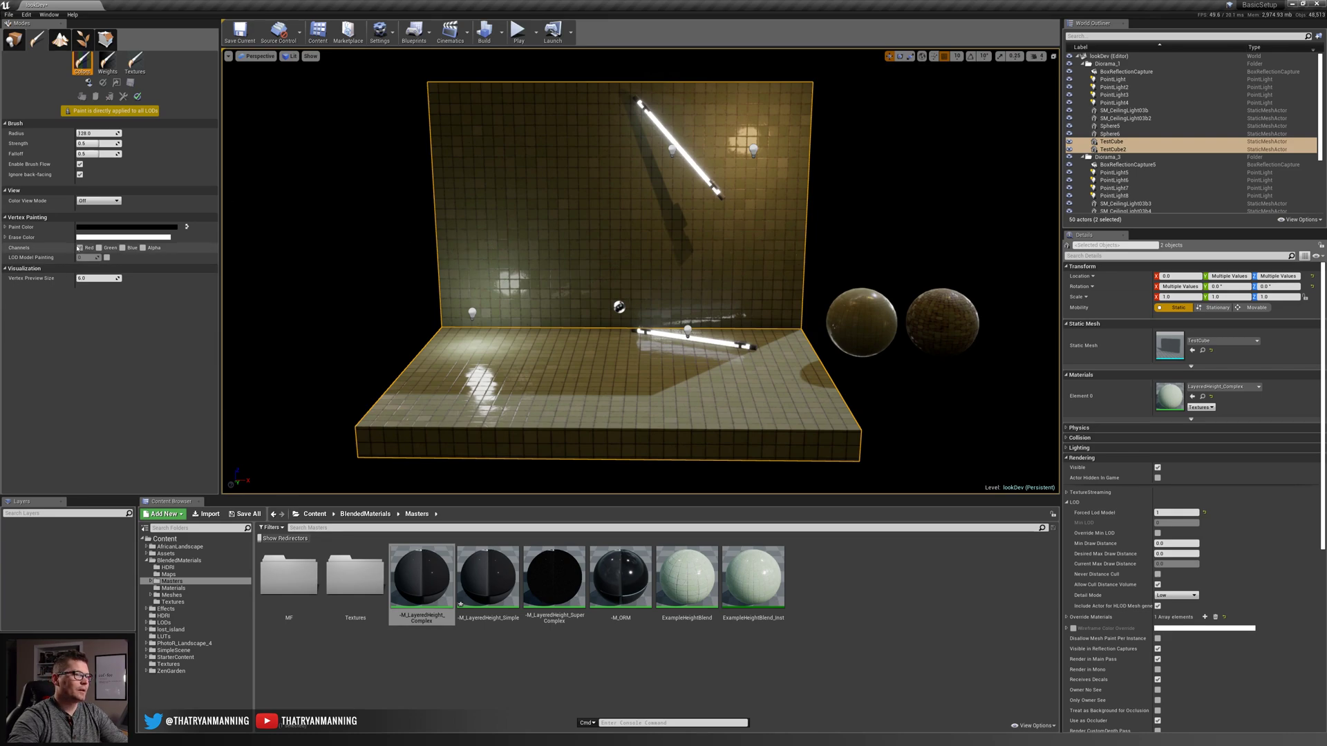
- Paint the red vertex channel along the floor's front edge and across the wall's lower, side and upper areas
{"action": "left_click_drag", "start_coordinate": [450, 390], "coordinate": [406, 422]}
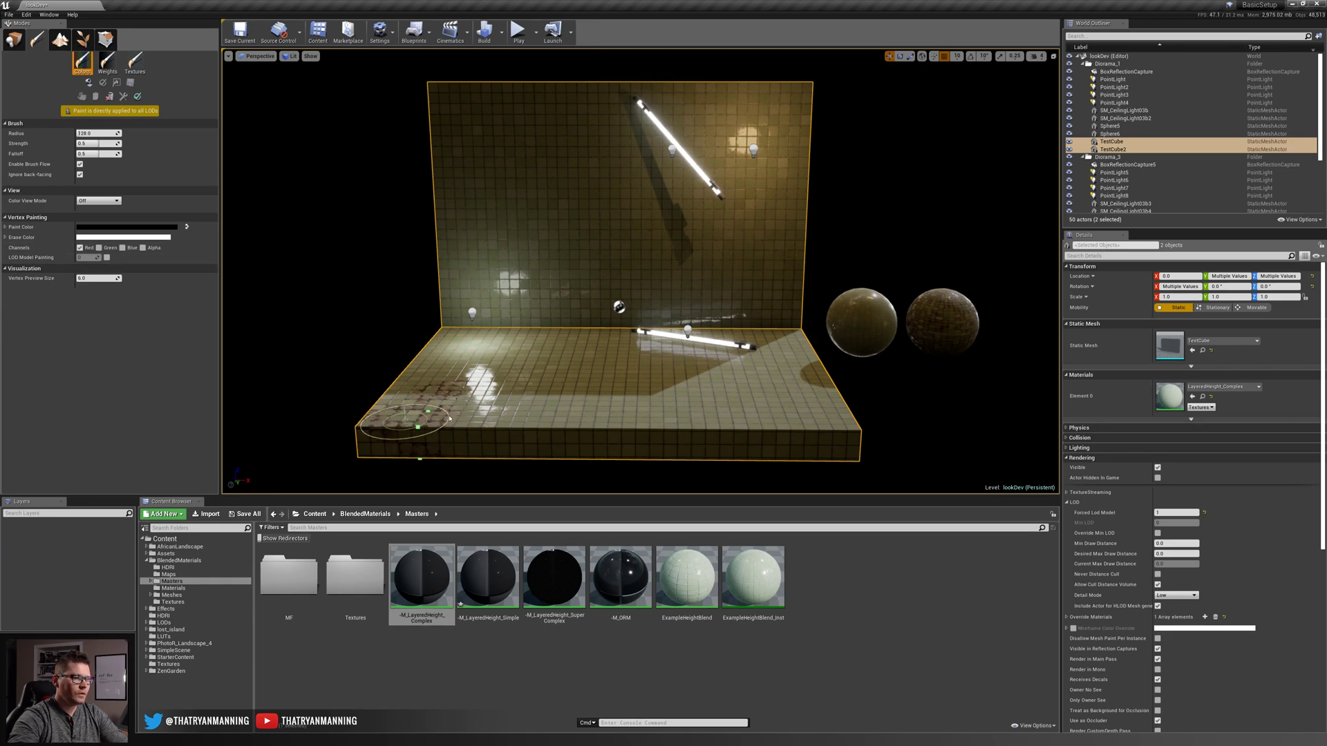
{"action": "left_click_drag", "start_coordinate": [649, 425], "coordinate": [765, 421]}
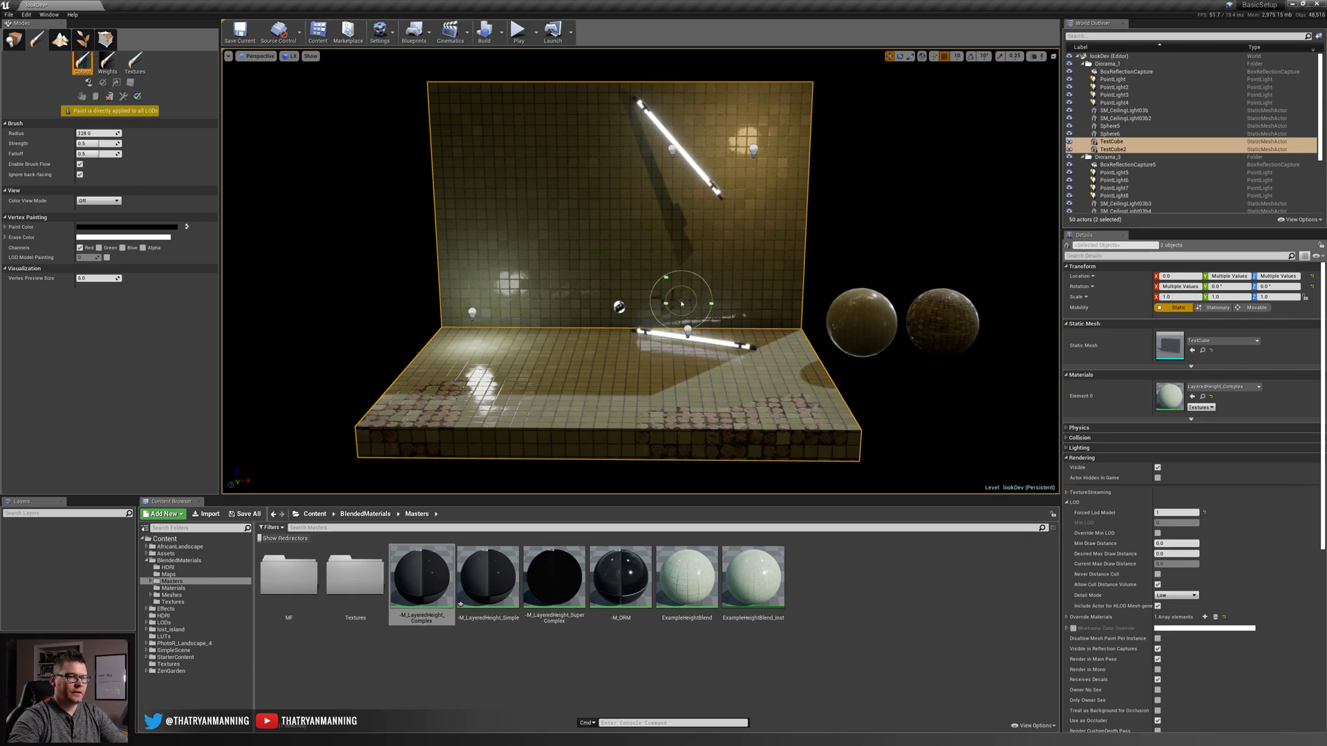
{"action": "left_click_drag", "start_coordinate": [643, 307], "coordinate": [446, 294]}
{"action": "mouse_move", "coordinate": [670, 172]}
{"action": "left_mouse_down"}
{"action": "mouse_move", "coordinate": [746, 89]}
{"action": "mouse_move", "coordinate": [788, 114]}
{"action": "left_mouse_up"}
{"action": "mouse_move", "coordinate": [789, 227]}
{"action": "left_mouse_down"}
{"action": "mouse_move", "coordinate": [729, 218]}
{"action": "mouse_move", "coordinate": [533, 113]}
{"action": "mouse_move", "coordinate": [442, 110]}
{"action": "left_mouse_up"}
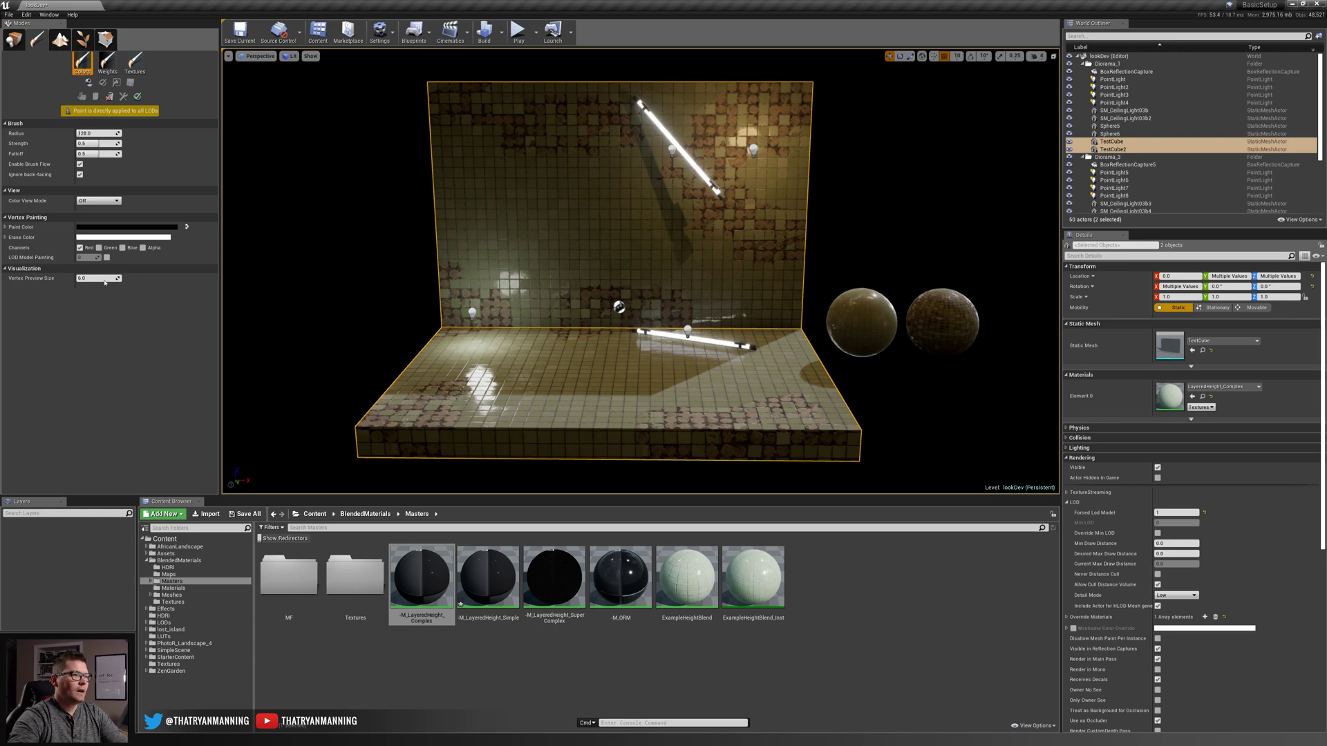
- Switch the vertex painting channel from Red to Green
{"action": "left_click", "coordinate": [80, 248]}
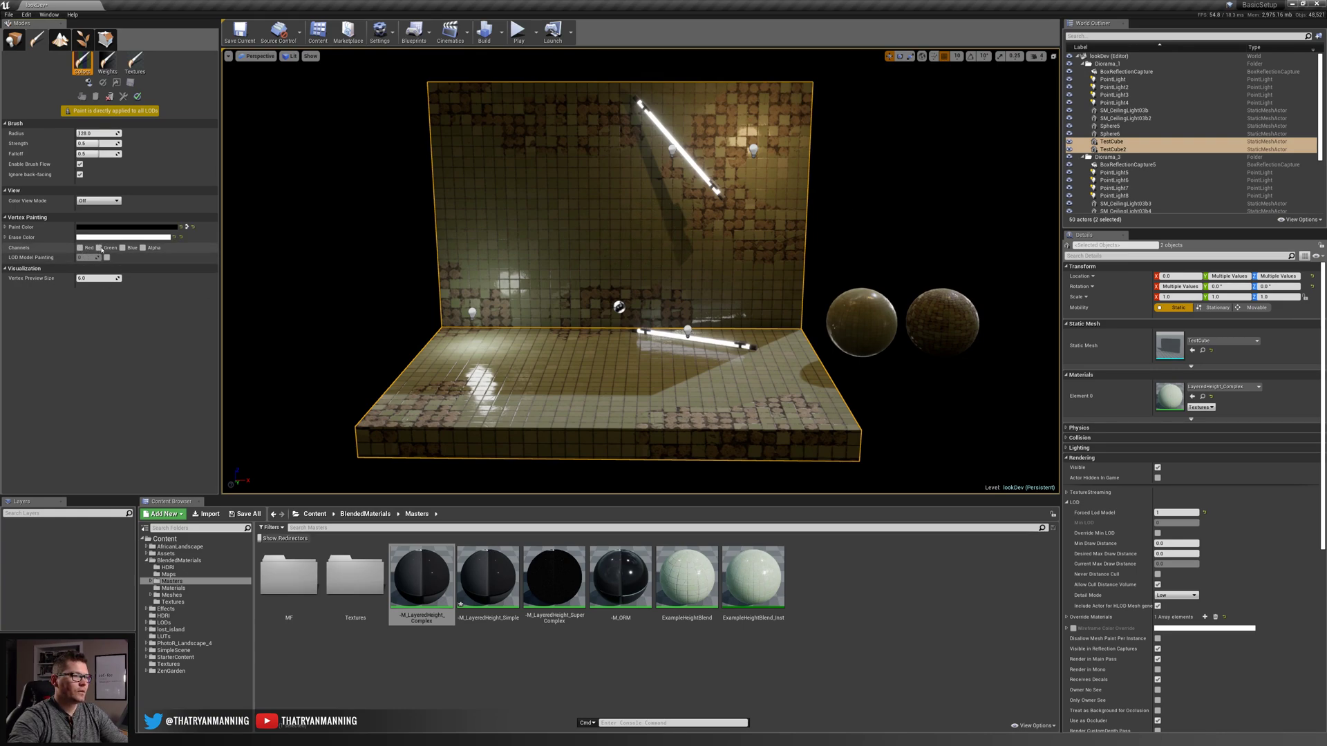
{"action": "left_click", "coordinate": [99, 248]}
{"action": "right_click_drag", "start_coordinate": [484, 276], "coordinate": [449, 289]}
{"action": "right_click_drag", "start_coordinate": [899, 207], "coordinate": [898, 207]}
- Return to the M_LayeredHeight_Complex graph and examine the HeightMap group's connections to the height blends
{"action": "left_click_drag", "start_coordinate": [1326, 90], "coordinate": [415, 0]}
{"action": "scroll", "coordinate": [314, 381], "scroll_direction": "down", "scroll_amount": 1}
{"action": "scroll", "coordinate": [314, 381], "scroll_direction": "down", "scroll_amount": 1}
{"action": "right_click_drag", "start_coordinate": [310, 415], "coordinate": [780, 333]}
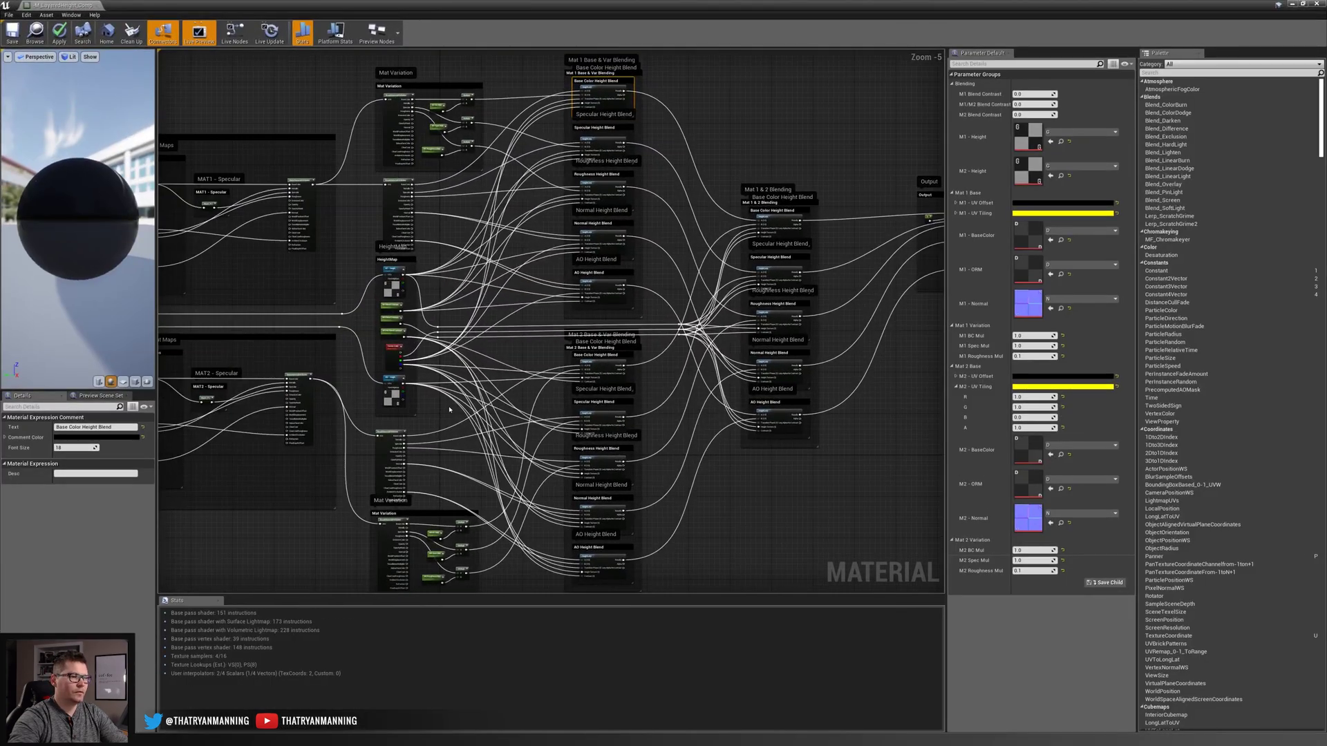
{"action": "scroll", "coordinate": [430, 395], "scroll_direction": "up", "scroll_amount": 1}
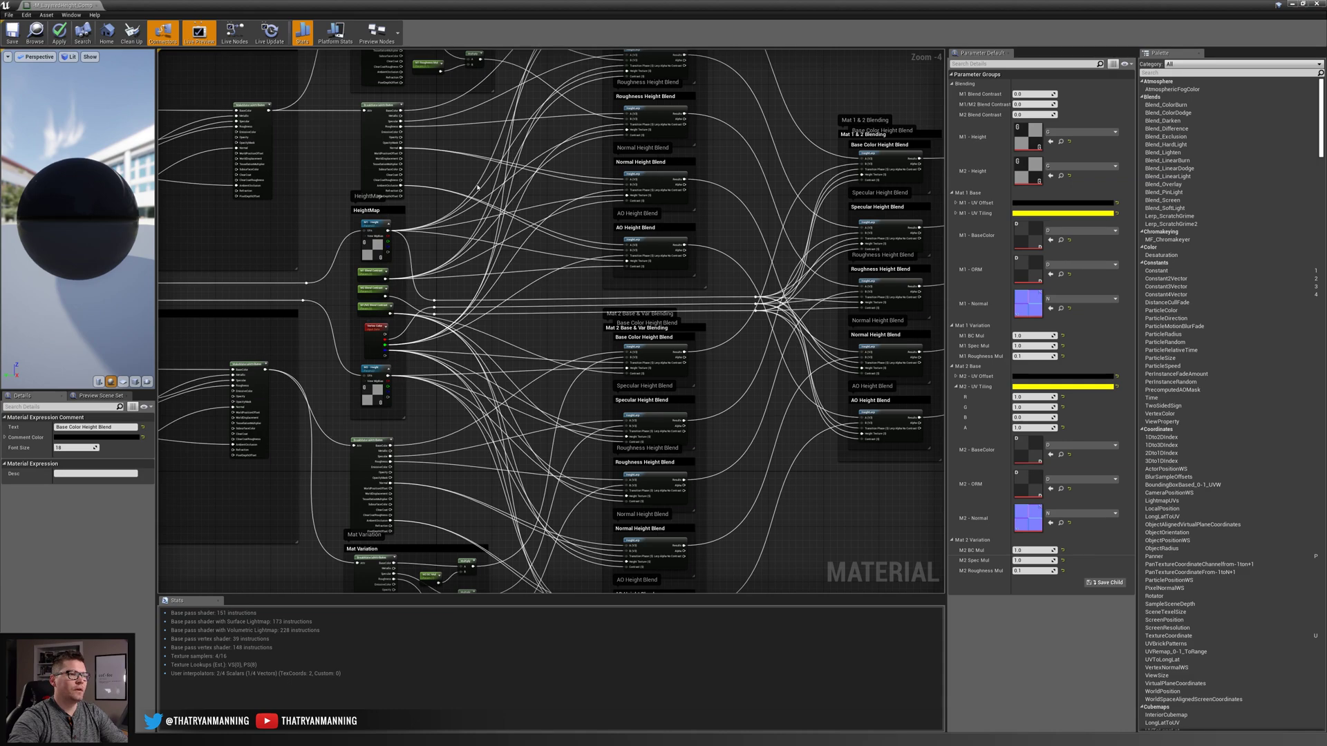
- Open the selected cubes' LayeredHeight_Complex material instance and place its editor beside the level viewport
{"action": "right_click_drag", "start_coordinate": [479, 187], "coordinate": [593, 334]}
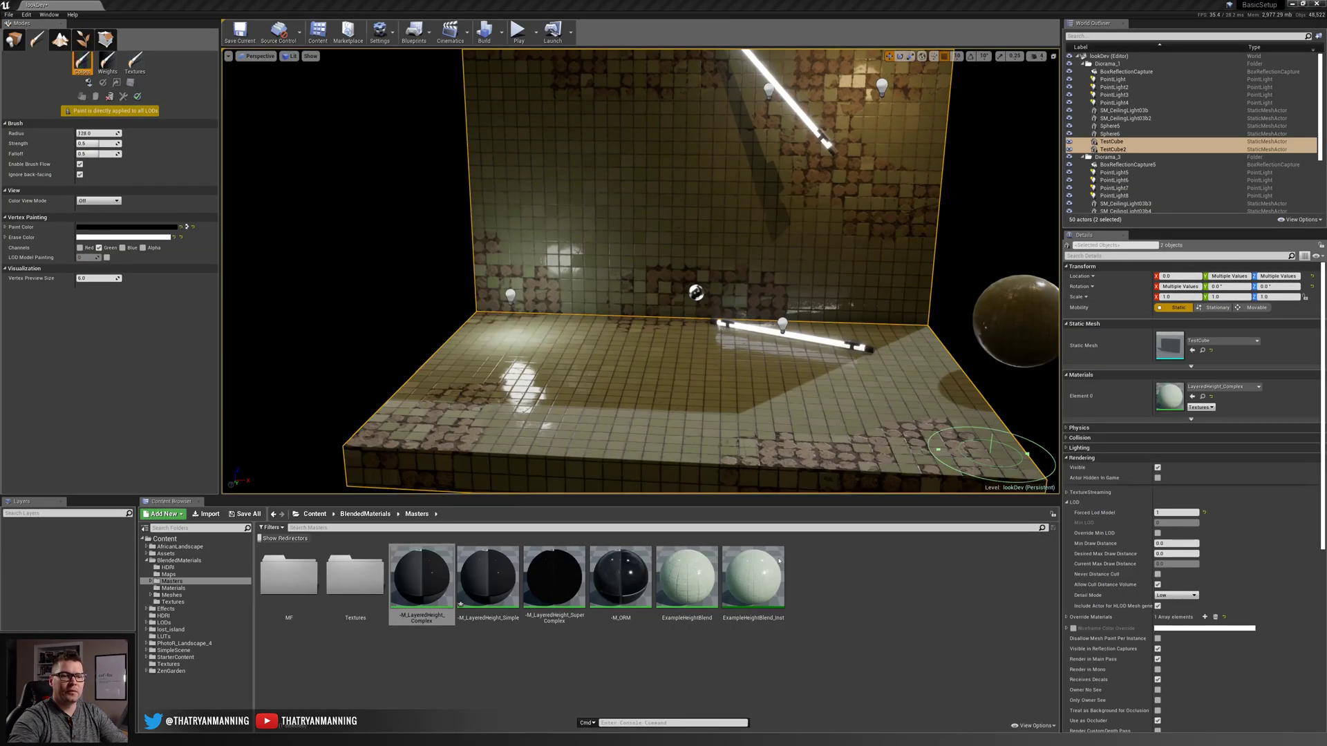
{"action": "double_click", "coordinate": [1169, 397]}
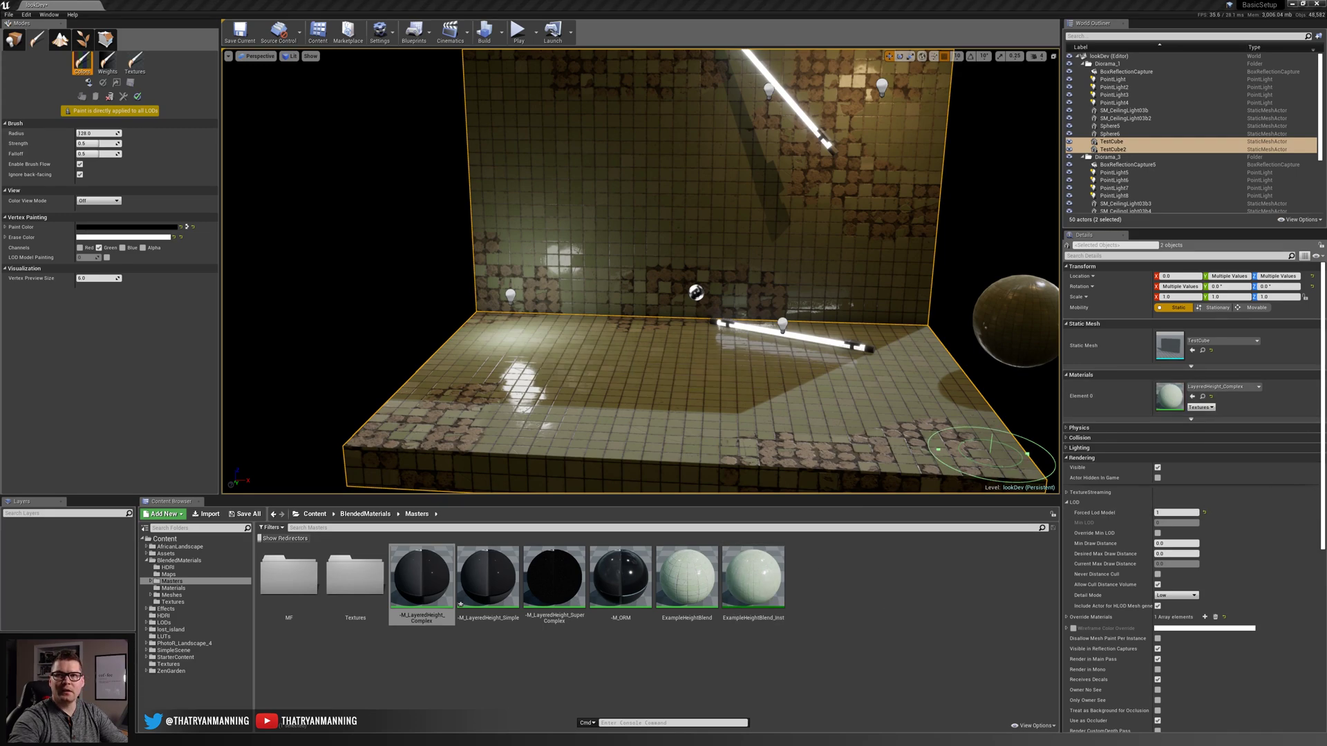
{"action": "left_click_drag", "start_coordinate": [1326, 264], "coordinate": [884, 293]}
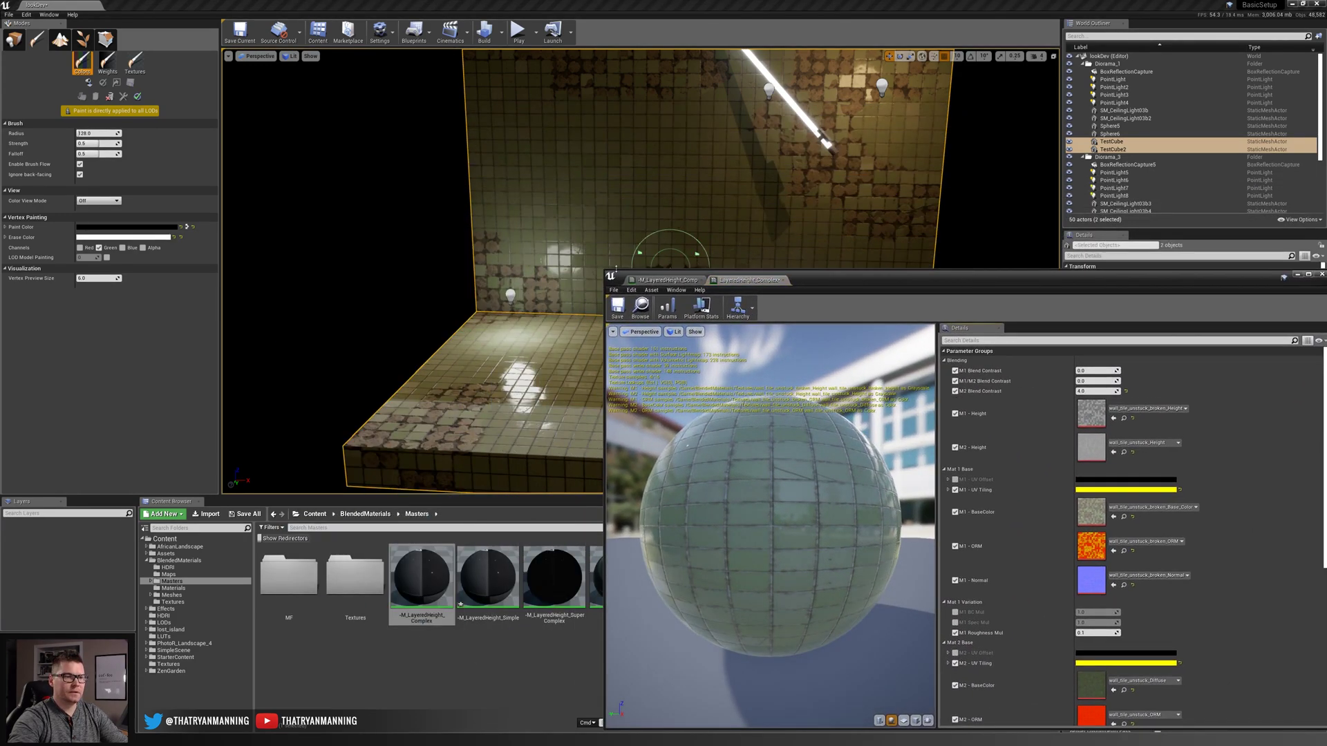
{"action": "left_click_drag", "start_coordinate": [604, 271], "coordinate": [760, 2]}
{"action": "right_click_drag", "start_coordinate": [691, 108], "coordinate": [742, 89]}
{"action": "right_click_drag", "start_coordinate": [686, 302], "coordinate": [703, 302]}
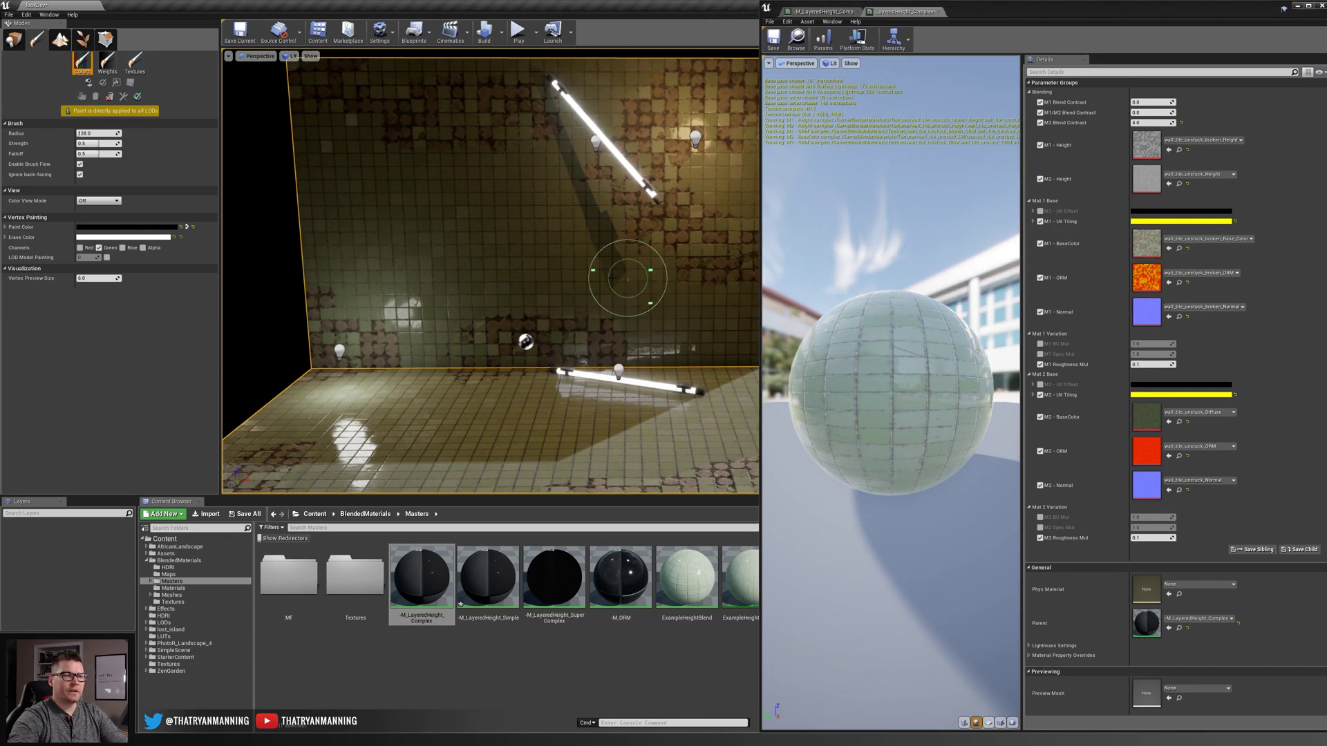
- Vertex paint the green channel over the broken tiles along the floor's front edge, alternating black and white paint colors
{"action": "mouse_move", "coordinate": [622, 279]}
{"action": "right_mouse_down"}
{"action": "mouse_move", "coordinate": [491, 284]}
{"action": "mouse_move", "coordinate": [621, 280]}
{"action": "mouse_move", "coordinate": [601, 338]}
{"action": "mouse_move", "coordinate": [608, 325]}
{"action": "mouse_move", "coordinate": [567, 311]}
{"action": "mouse_move", "coordinate": [536, 342]}
{"action": "right_mouse_up"}
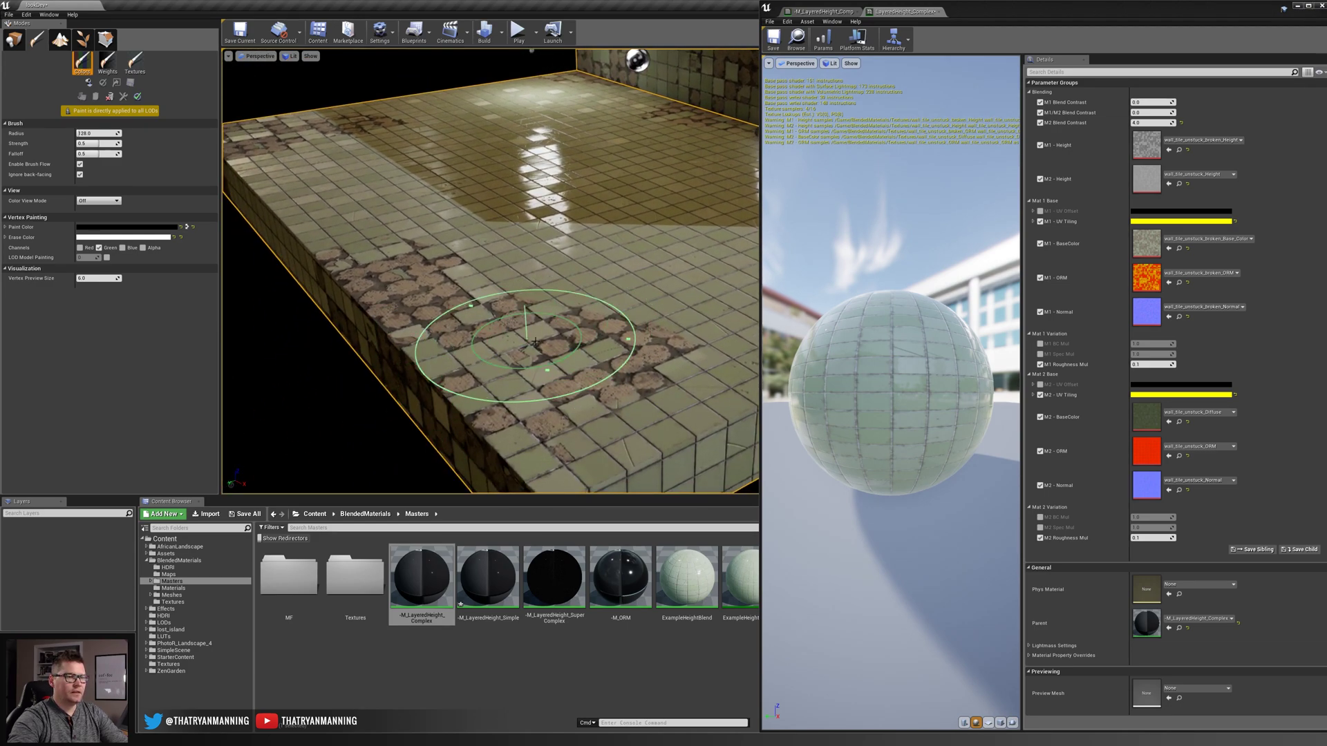
{"action": "key", "text": "x"}
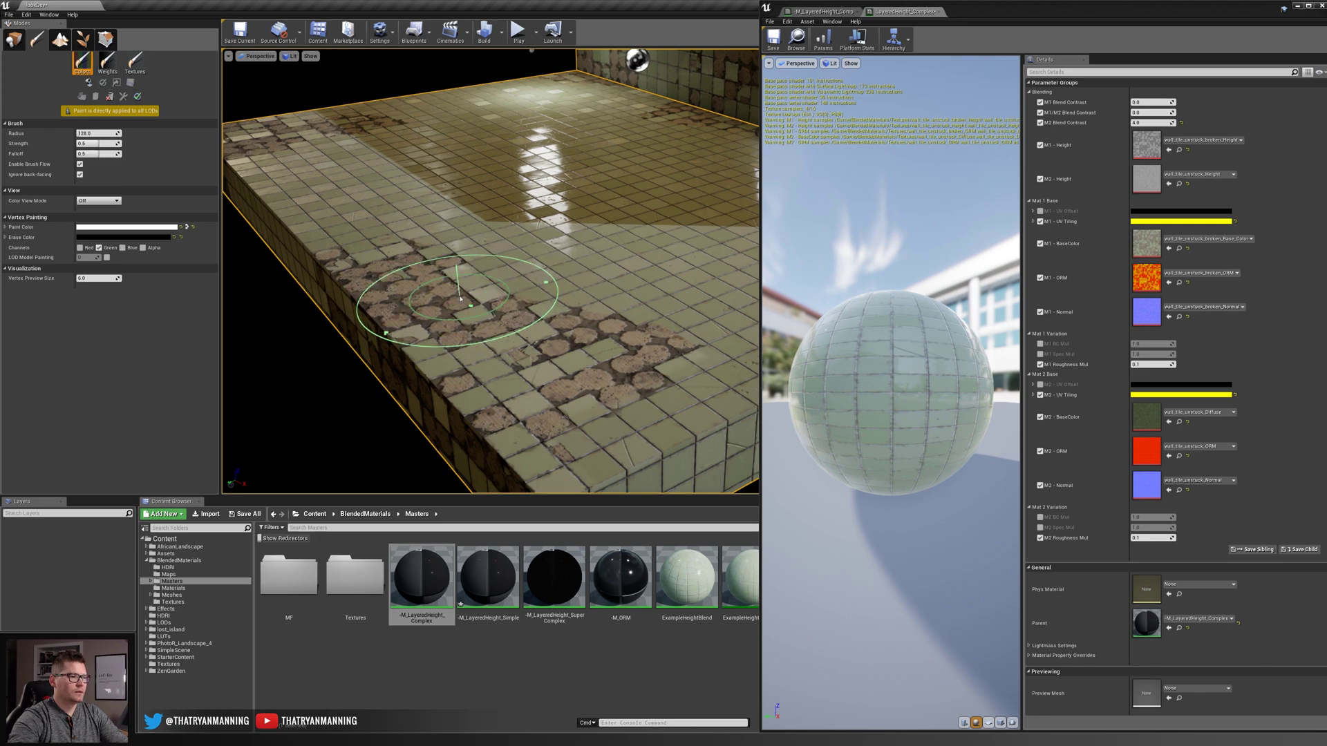
{"action": "mouse_move", "coordinate": [562, 345]}
{"action": "right_mouse_down"}
{"action": "mouse_move", "coordinate": [526, 370]}
{"action": "mouse_move", "coordinate": [418, 296]}
{"action": "right_mouse_up"}
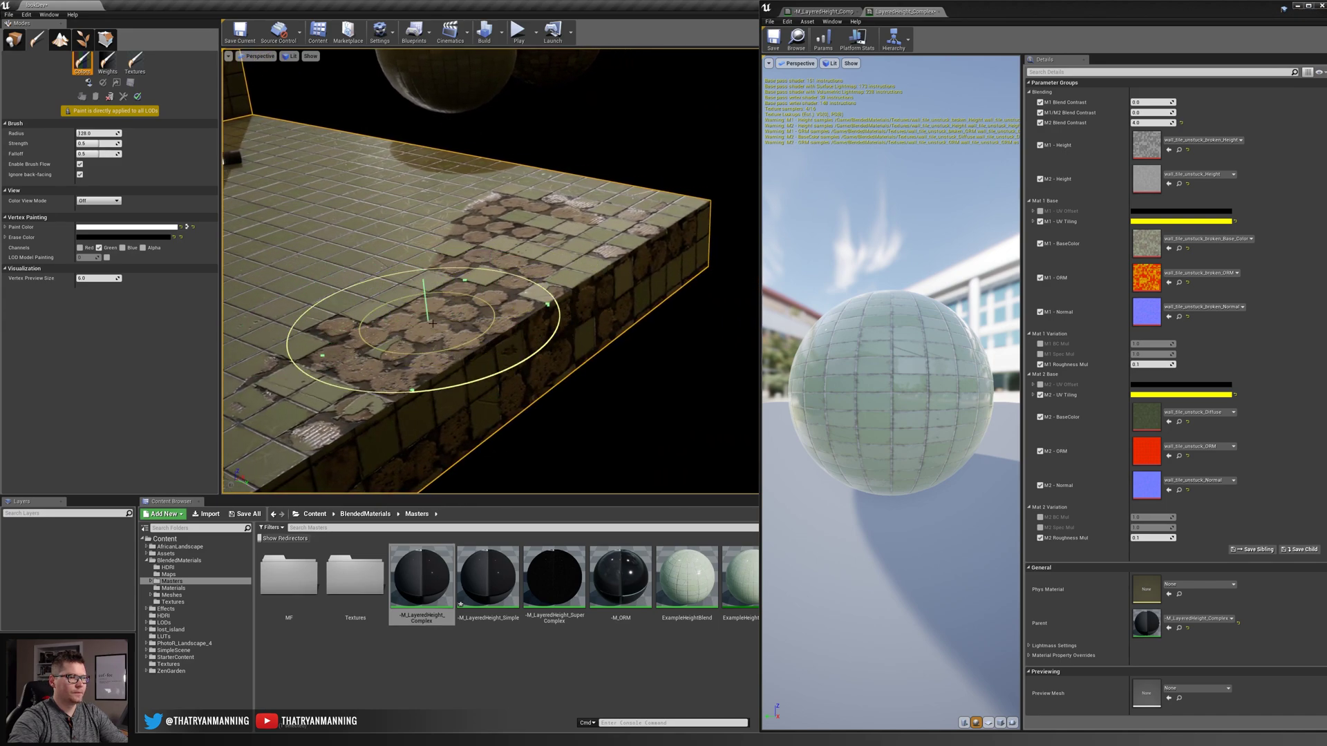
{"action": "key", "text": "x"}
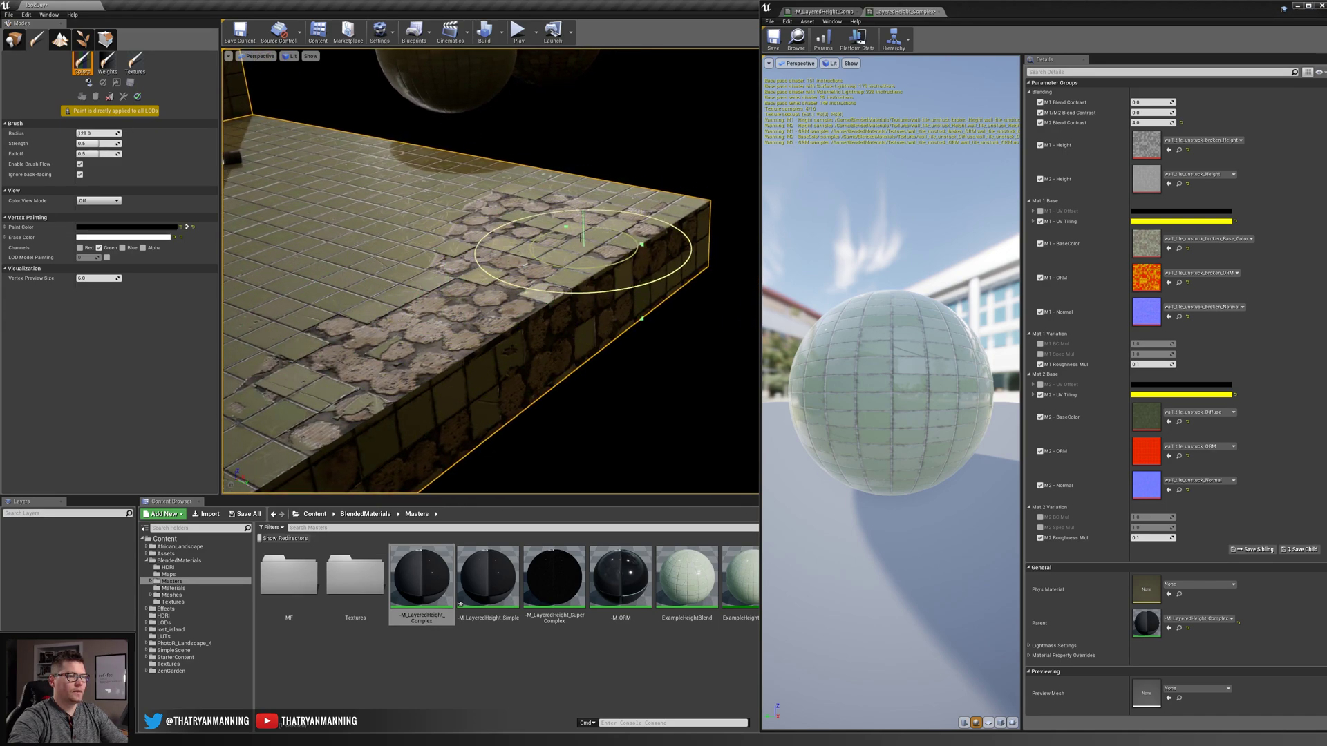
{"action": "key", "text": "x"}
{"action": "mouse_move", "coordinate": [438, 307]}
{"action": "left_mouse_down"}
{"action": "mouse_move", "coordinate": [445, 287]}
{"action": "mouse_move", "coordinate": [625, 221]}
{"action": "left_mouse_up"}
{"action": "right_click_drag", "start_coordinate": [442, 200], "coordinate": [392, 198]}
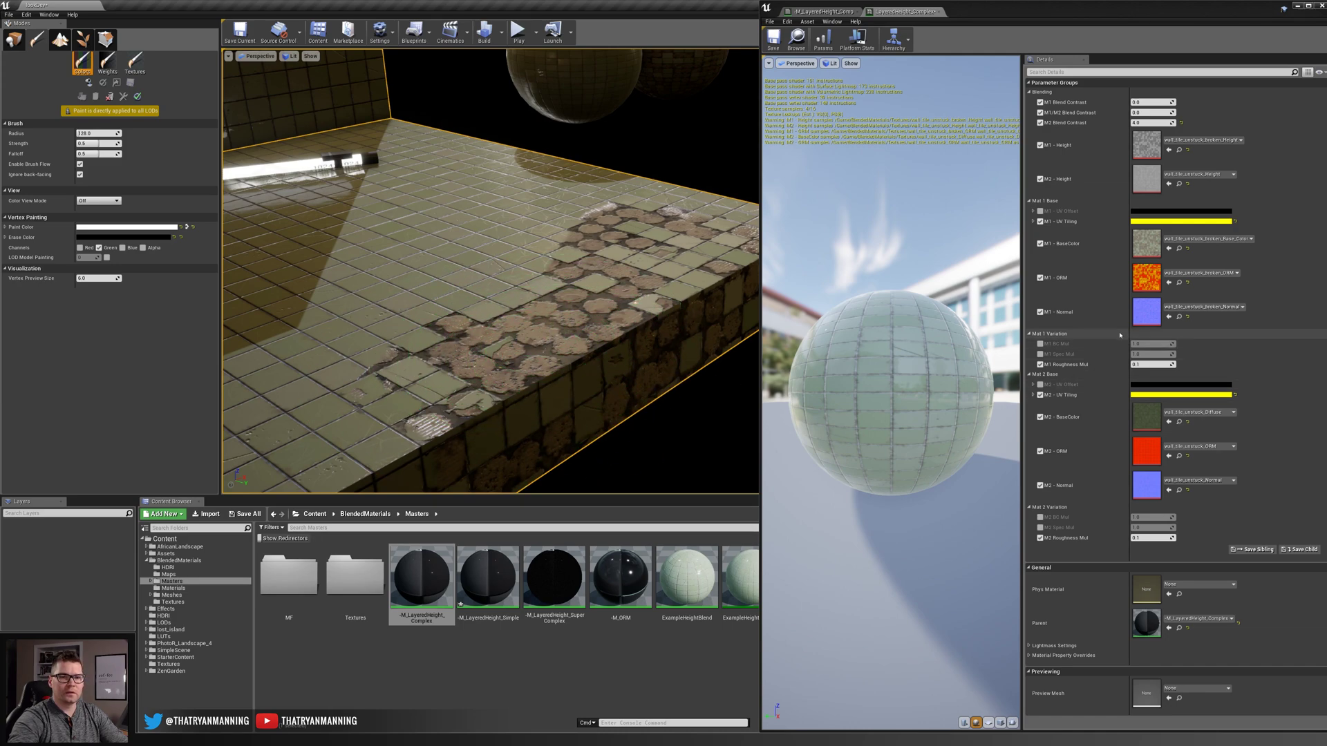
- Try a lower M1 BC Mul of about 0.79 under Mat 1 Variation and reset it to its default
{"action": "mouse_move", "coordinate": [1148, 364]}
{"action": "left_mouse_down"}
{"action": "mouse_move", "coordinate": [1182, 364]}
{"action": "mouse_move", "coordinate": [1147, 364]}
{"action": "left_mouse_up"}
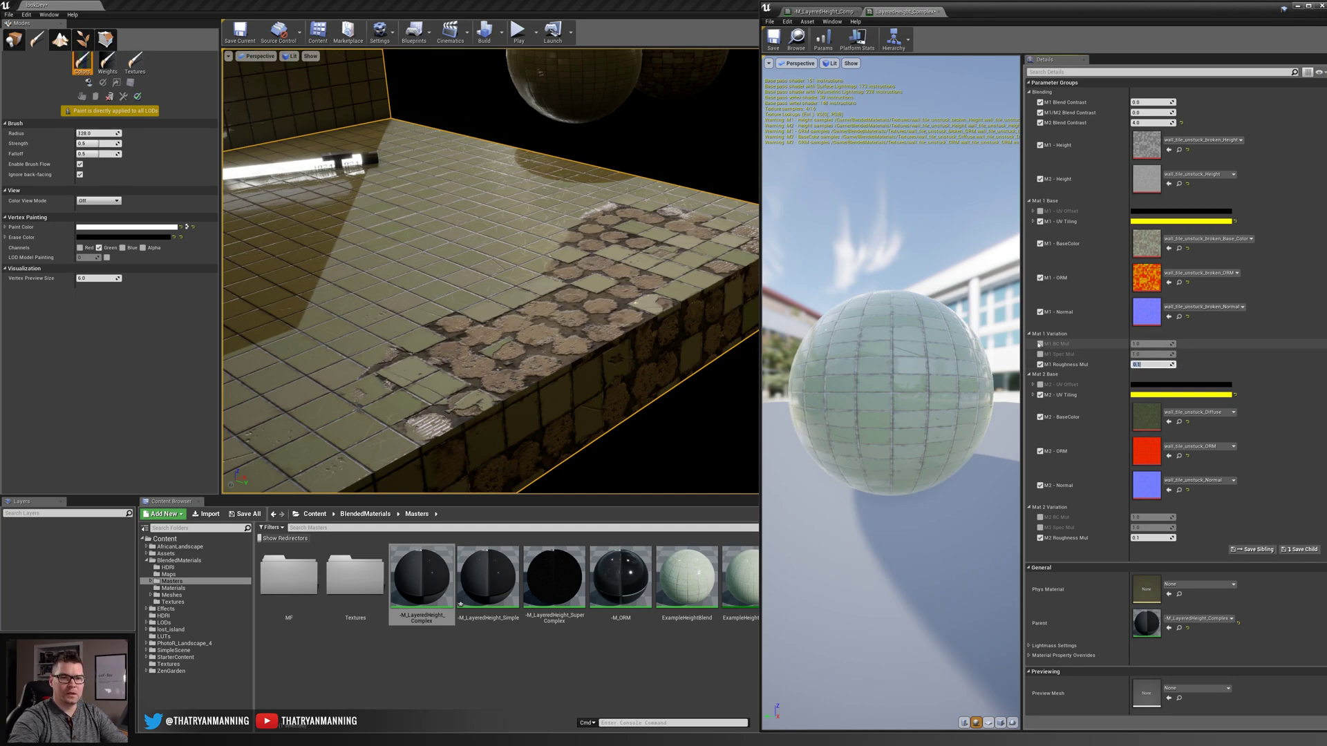
{"action": "left_click_drag", "start_coordinate": [1158, 343], "coordinate": [1156, 343]}
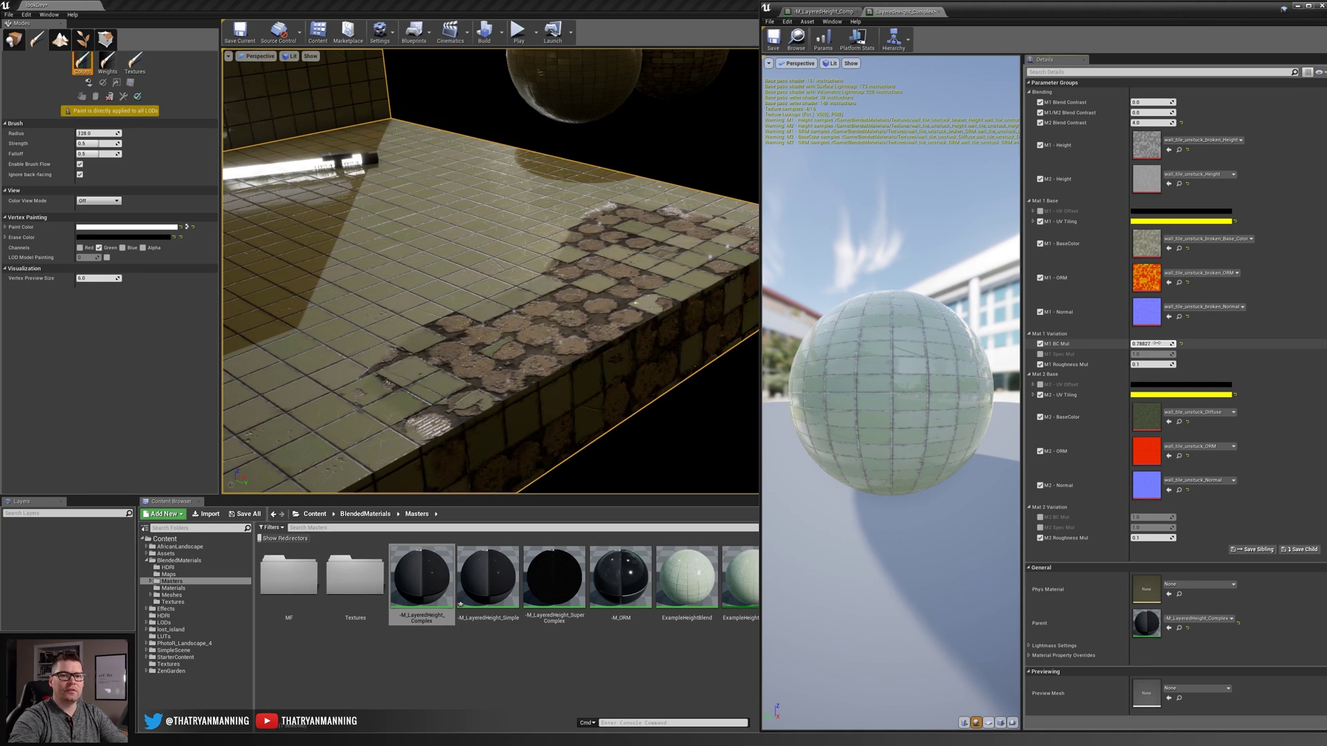
{"action": "left_click", "coordinate": [1181, 344]}
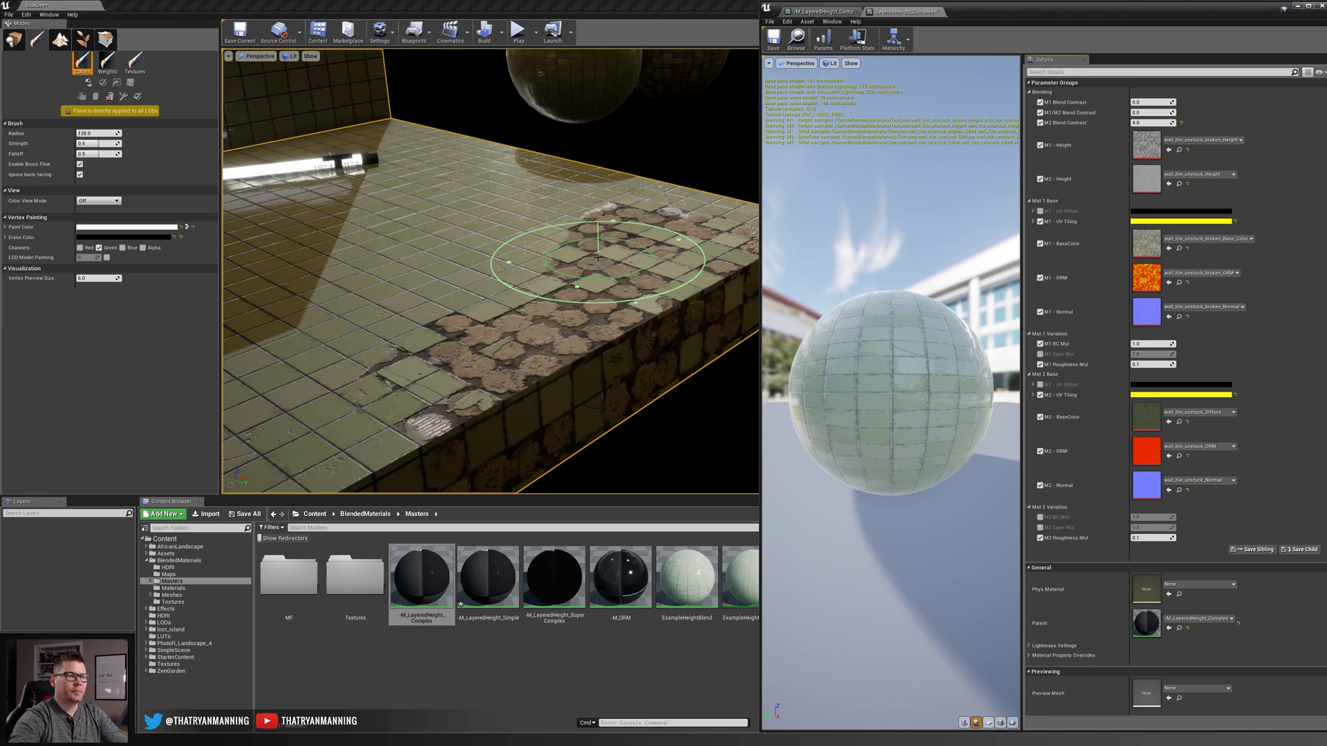
- Switch the vertex painting channel from Green to Blue and paint over the floor's intact tiles in white
{"action": "right_click_drag", "start_coordinate": [598, 257], "coordinate": [456, 259]}
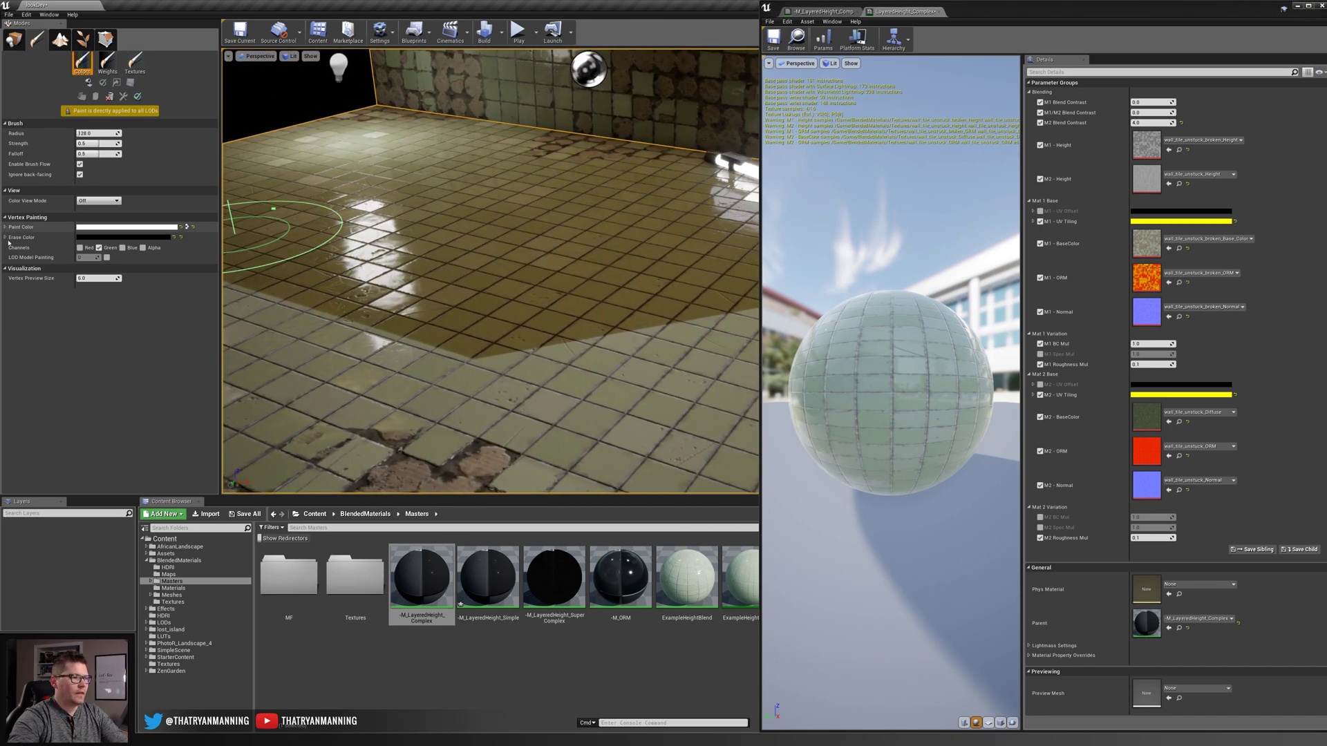
{"action": "left_click", "coordinate": [99, 248]}
{"action": "left_click", "coordinate": [122, 247]}
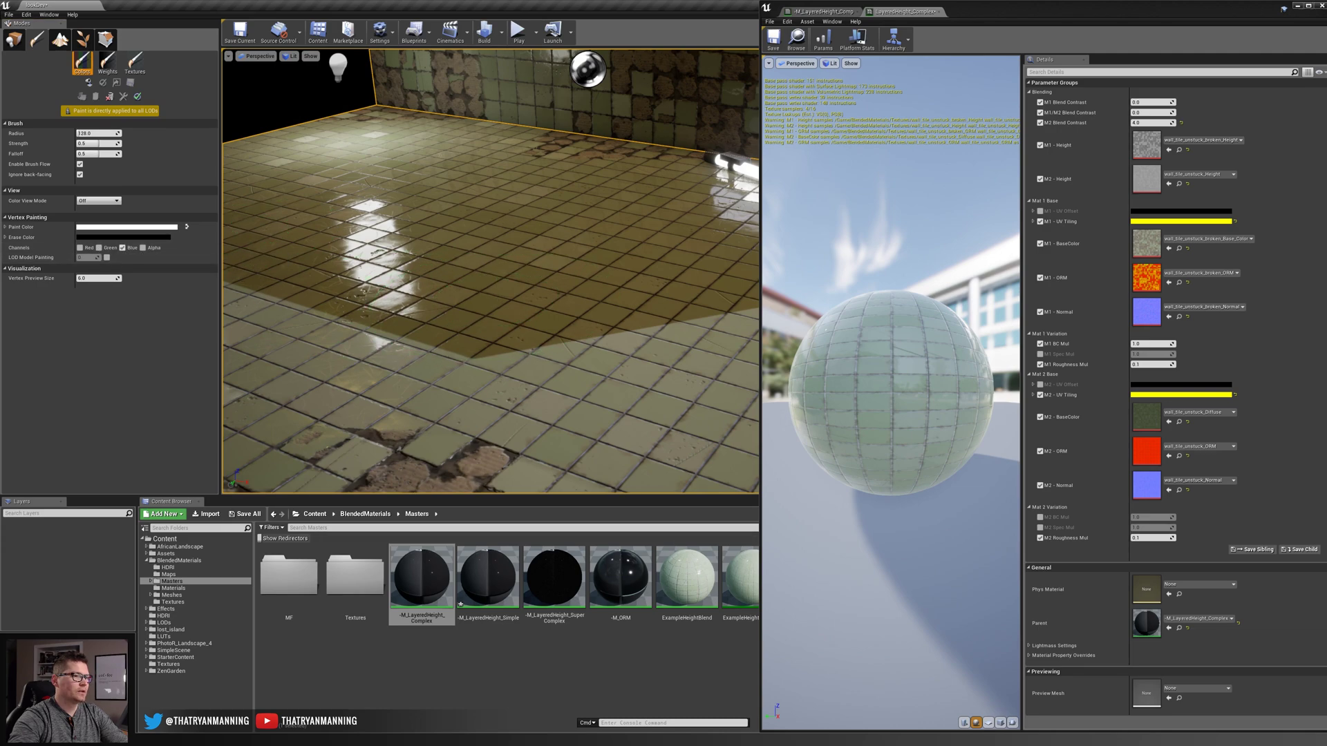
{"action": "right_click_drag", "start_coordinate": [510, 290], "coordinate": [415, 290]}
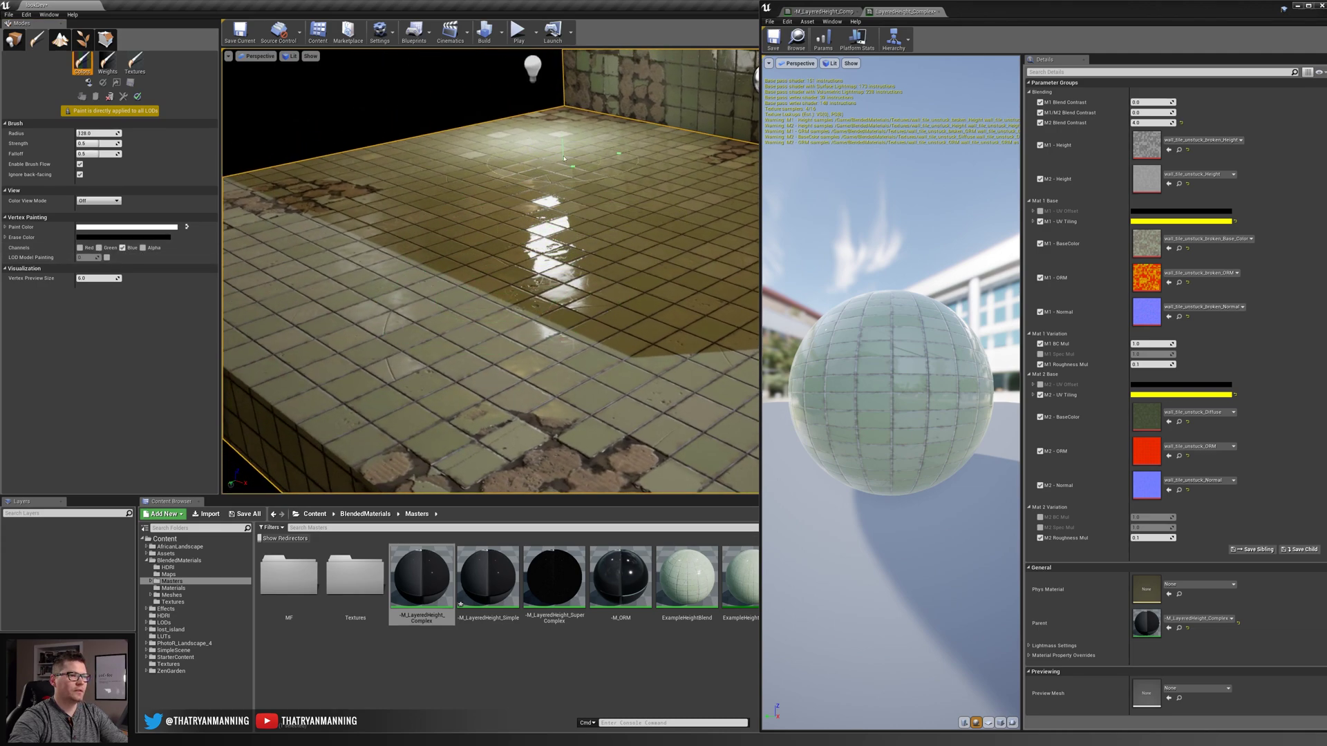
{"action": "right_click_drag", "start_coordinate": [444, 311], "coordinate": [539, 304]}
{"action": "right_click_drag", "start_coordinate": [467, 192], "coordinate": [415, 208]}
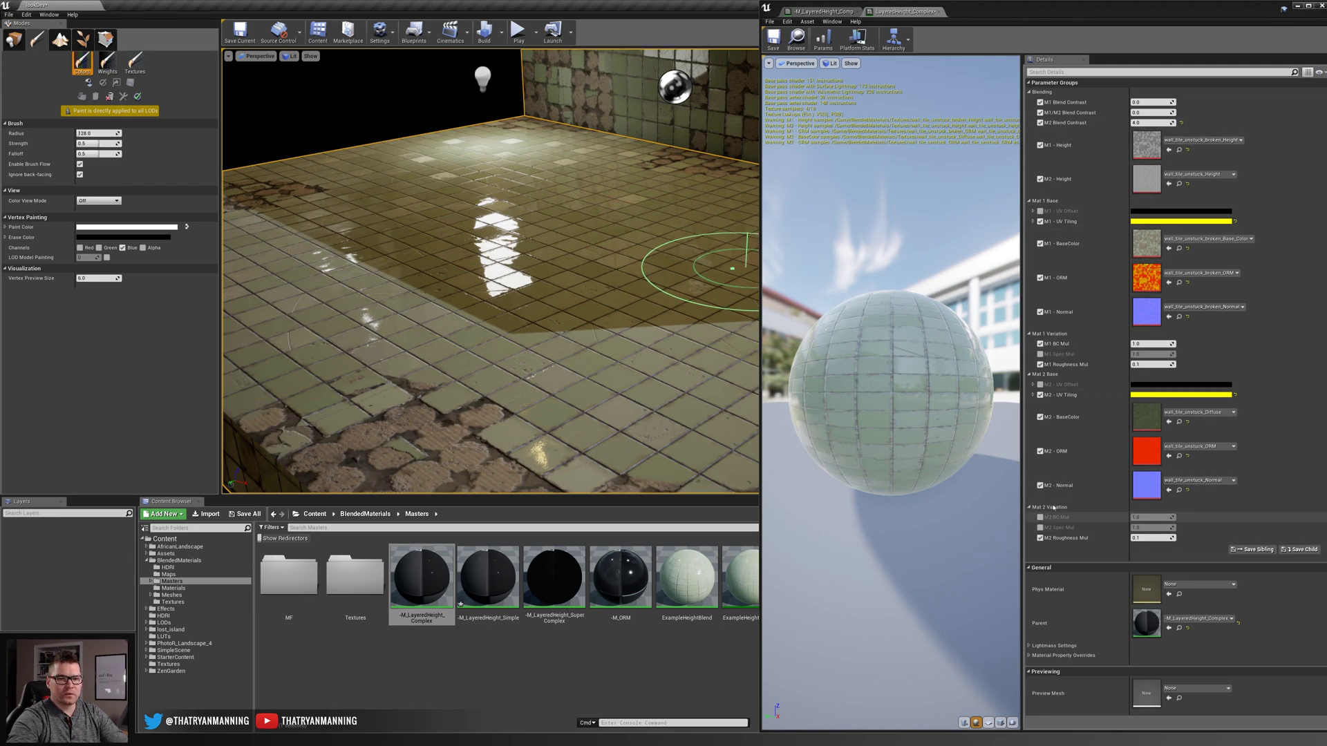
- Raise M2 Roughness Mul under Mat 2 Variation and set the paint brush strength to 0.1
{"action": "mouse_move", "coordinate": [1143, 537]}
{"action": "left_mouse_down"}
{"action": "mouse_move", "coordinate": [1203, 538]}
{"action": "mouse_move", "coordinate": [1153, 538]}
{"action": "left_mouse_up"}
{"action": "mouse_move", "coordinate": [494, 236]}
{"action": "right_mouse_down"}
{"action": "mouse_move", "coordinate": [573, 236]}
{"action": "mouse_move", "coordinate": [487, 236]}
{"action": "right_mouse_up"}
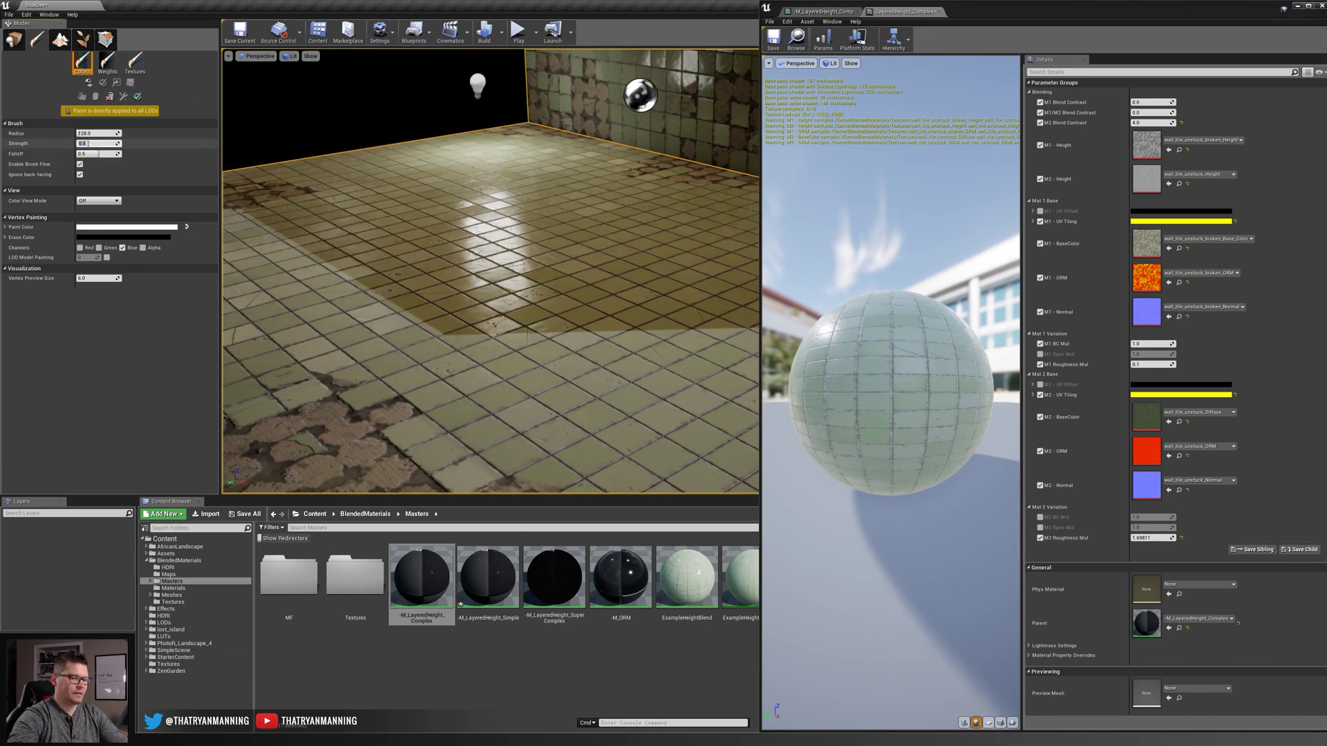
{"action": "type", "text": "0.1"}
{"action": "key", "text": "Return"}
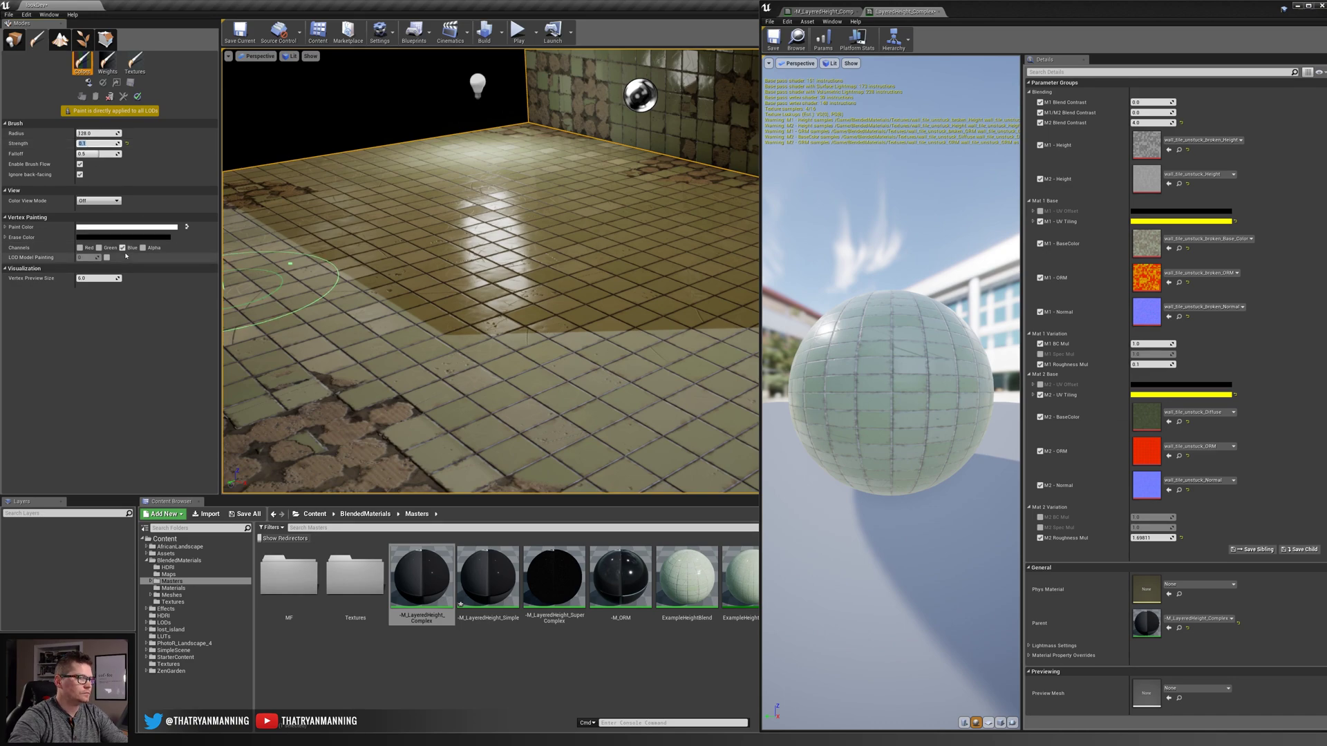
- Vertex paint the blue channel around the glossy reflection on the floor, swapping between black and white paint colors
{"action": "right_click_drag", "start_coordinate": [494, 201], "coordinate": [463, 188]}
{"action": "key", "text": "x"}
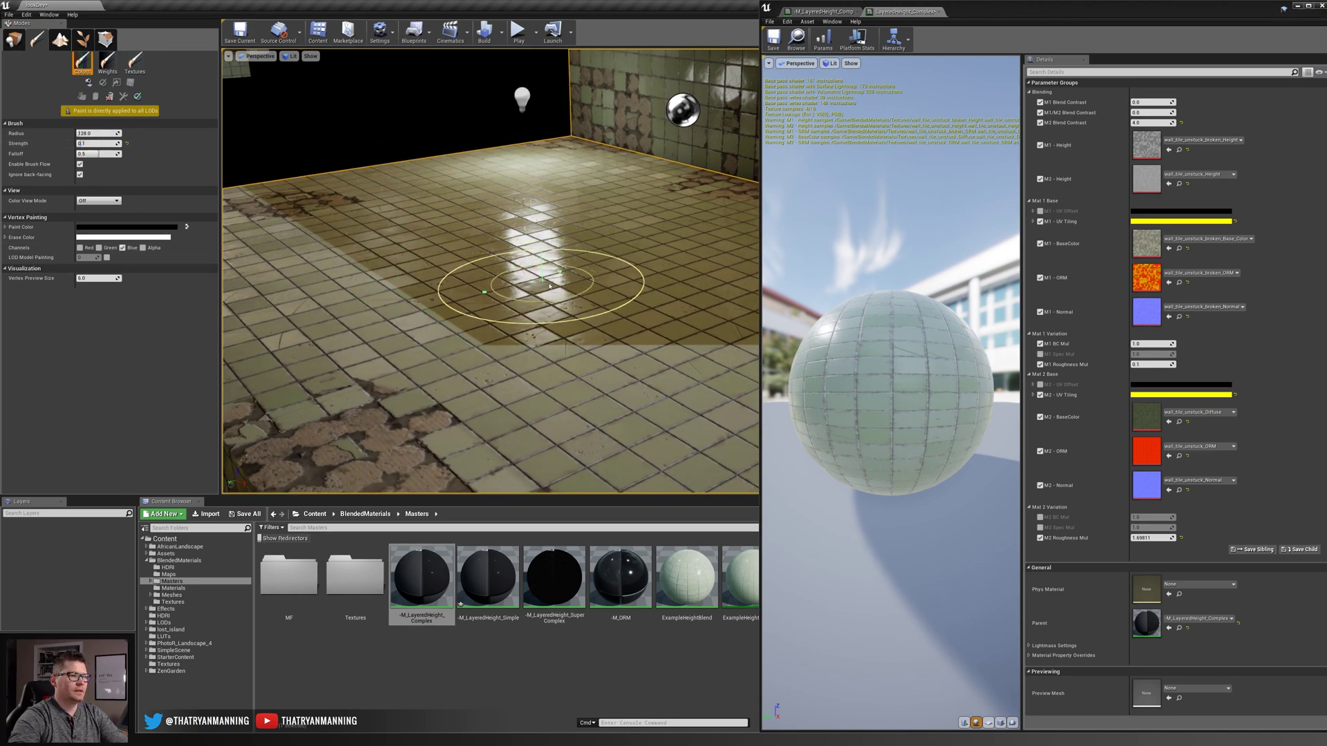
{"action": "mouse_move", "coordinate": [588, 317]}
{"action": "right_mouse_down"}
{"action": "mouse_move", "coordinate": [650, 303]}
{"action": "mouse_move", "coordinate": [598, 317]}
{"action": "right_mouse_up"}
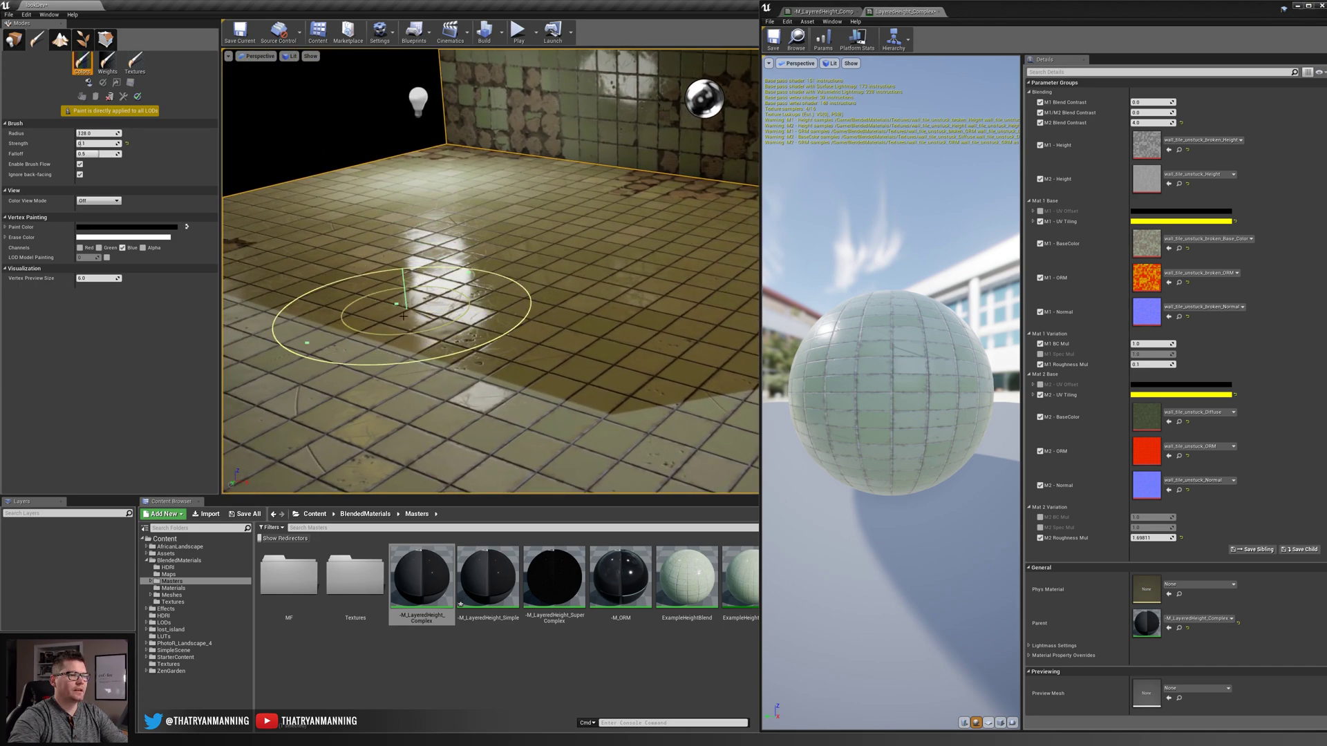
{"action": "key", "text": "x"}
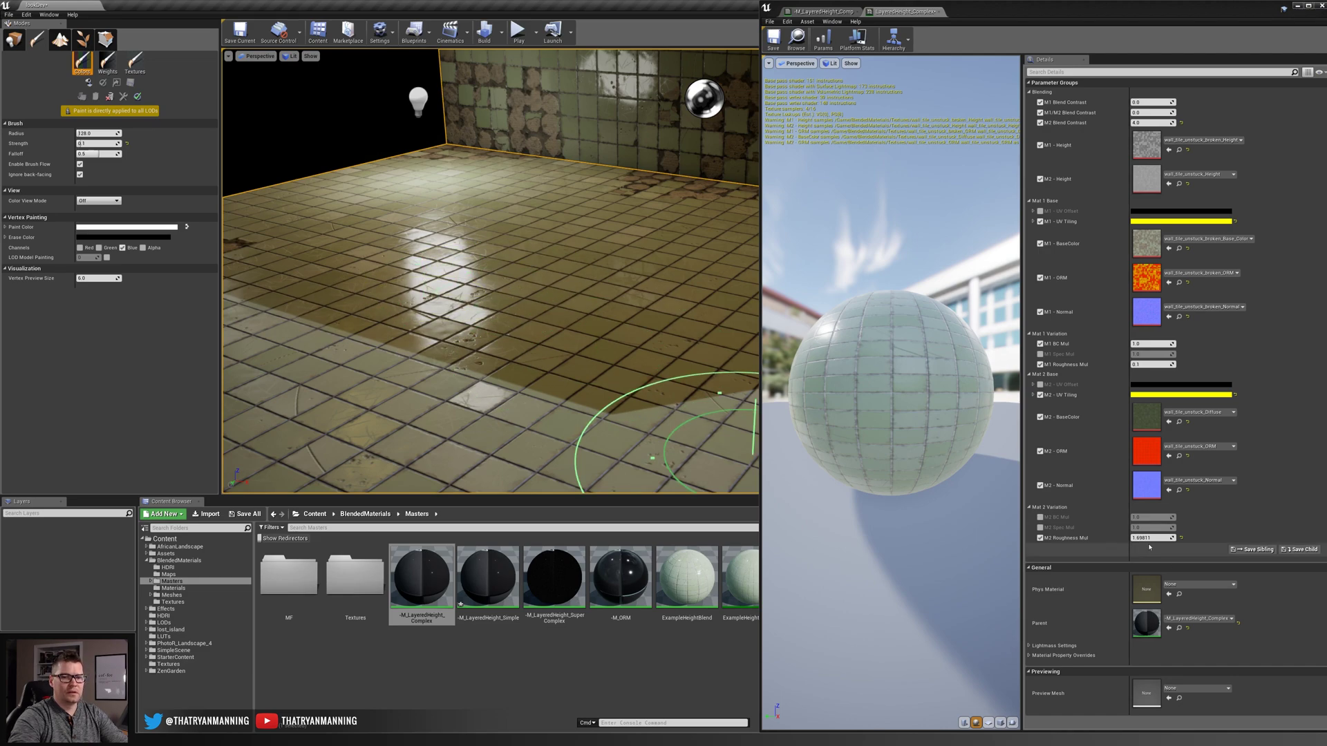
- Increase M2 Roughness Mul under Mat 2 Variation to about 3.1
{"action": "left_click_drag", "start_coordinate": [1148, 538], "coordinate": [1167, 539]}
{"action": "left_click_drag", "start_coordinate": [442, 304], "coordinate": [373, 311], "text": "alt"}
{"action": "right_click_drag", "start_coordinate": [373, 311], "coordinate": [262, 311]}
- Set the brush strength to 0.5, paint the floor's blue channel in black, and move the material instance editor off the level window
{"action": "left_click", "coordinate": [100, 144]}
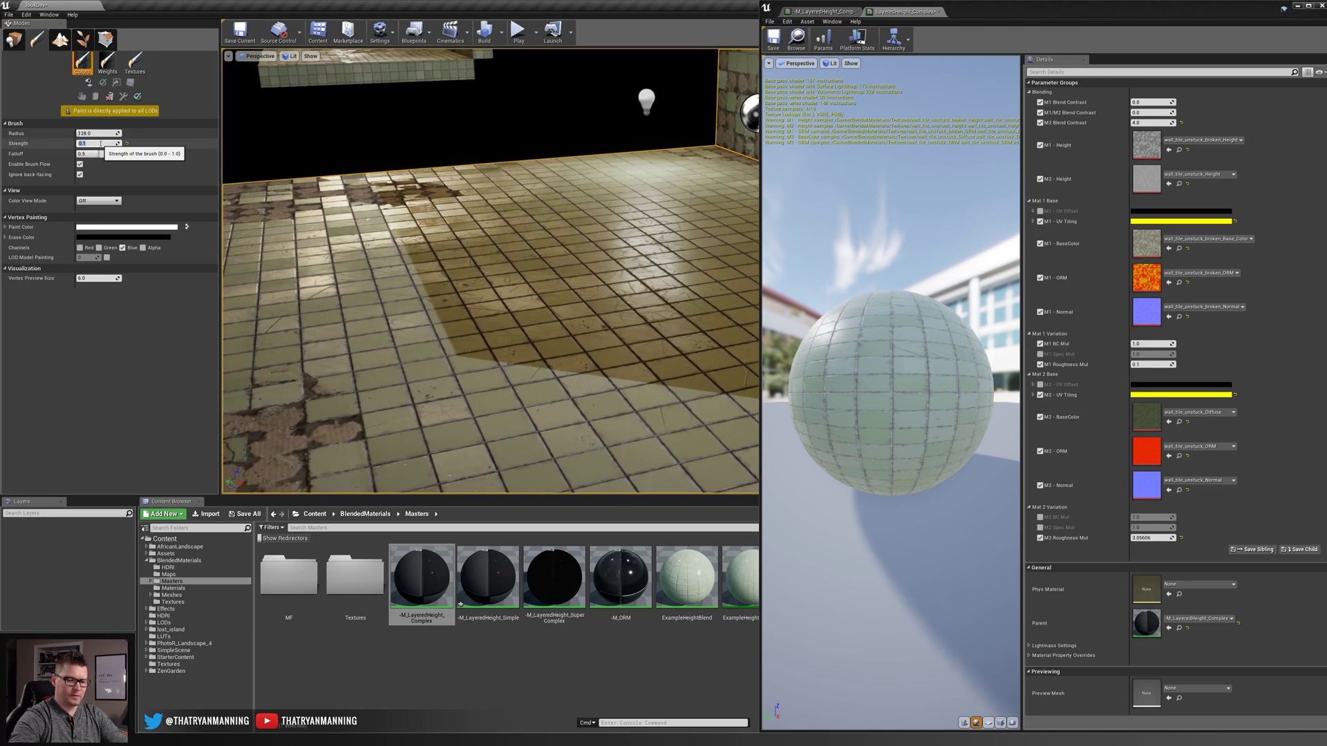
{"action": "right_click_drag", "start_coordinate": [649, 241], "coordinate": [740, 241]}
{"action": "key", "text": "x"}
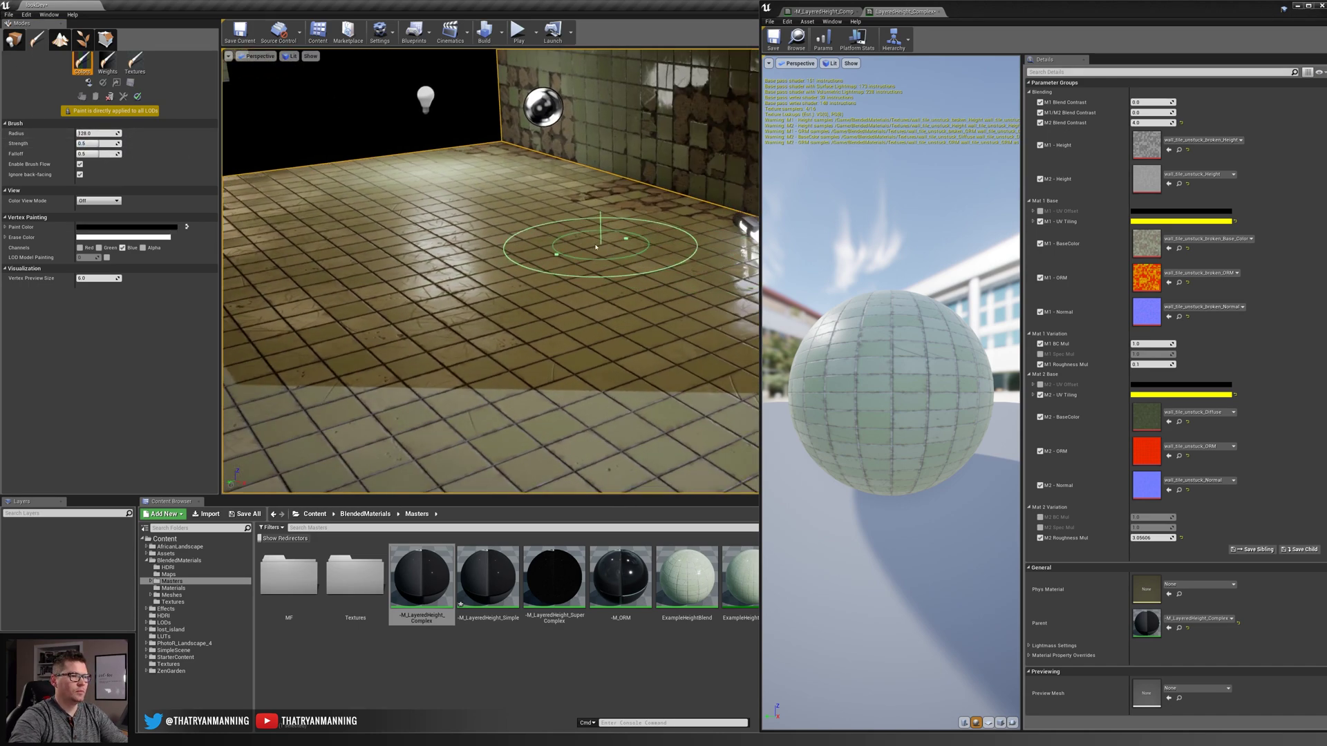
{"action": "mouse_move", "coordinate": [566, 243]}
{"action": "left_mouse_down"}
{"action": "mouse_move", "coordinate": [546, 231]}
{"action": "mouse_move", "coordinate": [532, 271]}
{"action": "mouse_move", "coordinate": [477, 290]}
{"action": "mouse_move", "coordinate": [494, 332]}
{"action": "left_mouse_up"}
{"action": "mouse_move", "coordinate": [494, 332]}
{"action": "right_mouse_down"}
{"action": "mouse_move", "coordinate": [508, 346]}
{"action": "mouse_move", "coordinate": [483, 328]}
{"action": "mouse_move", "coordinate": [539, 329]}
{"action": "mouse_move", "coordinate": [596, 290]}
{"action": "right_mouse_up"}
{"action": "right_click_drag", "start_coordinate": [390, 298], "coordinate": [395, 297]}
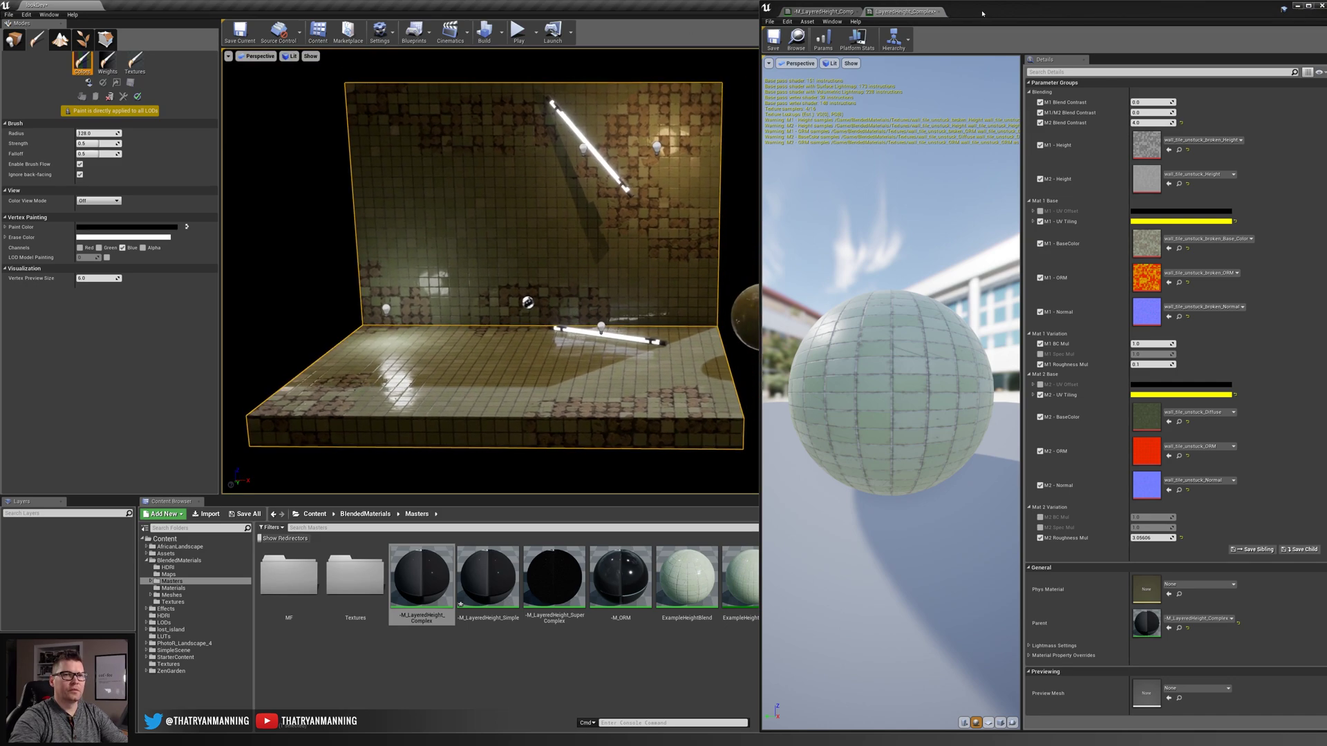
{"action": "left_click_drag", "start_coordinate": [982, 14], "coordinate": [1326, 31]}
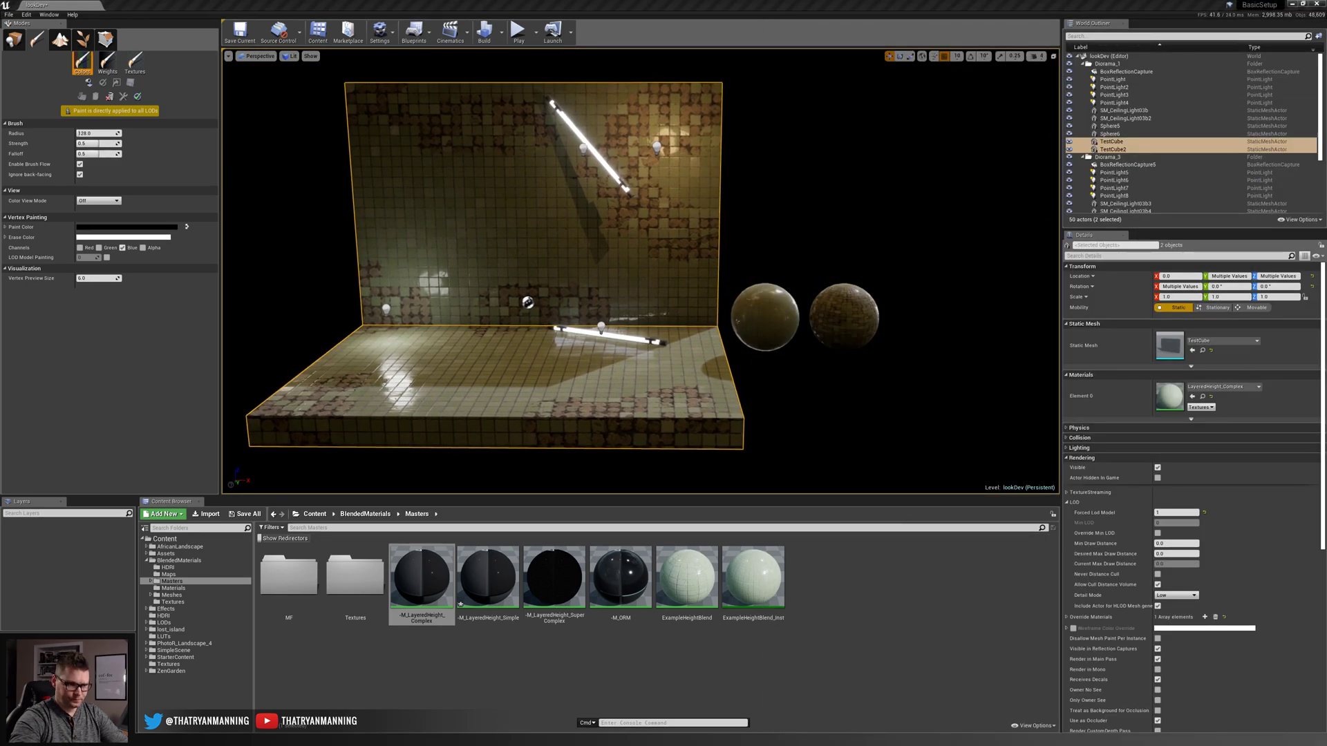